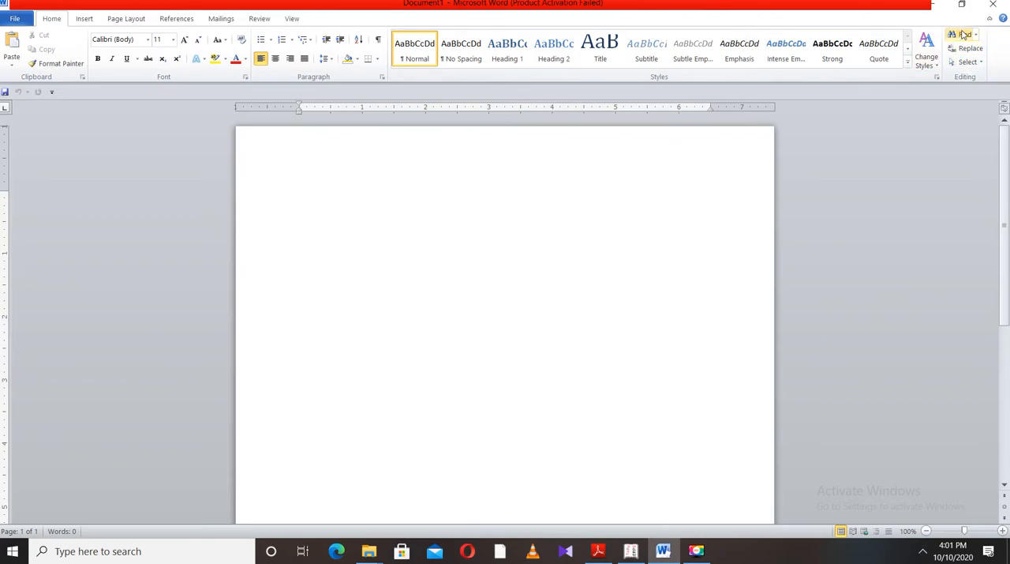
Open the "Customize keyboard shortcuts" article from the Accessibility topics in Word Help
{"action": "key", "text": "F1"}
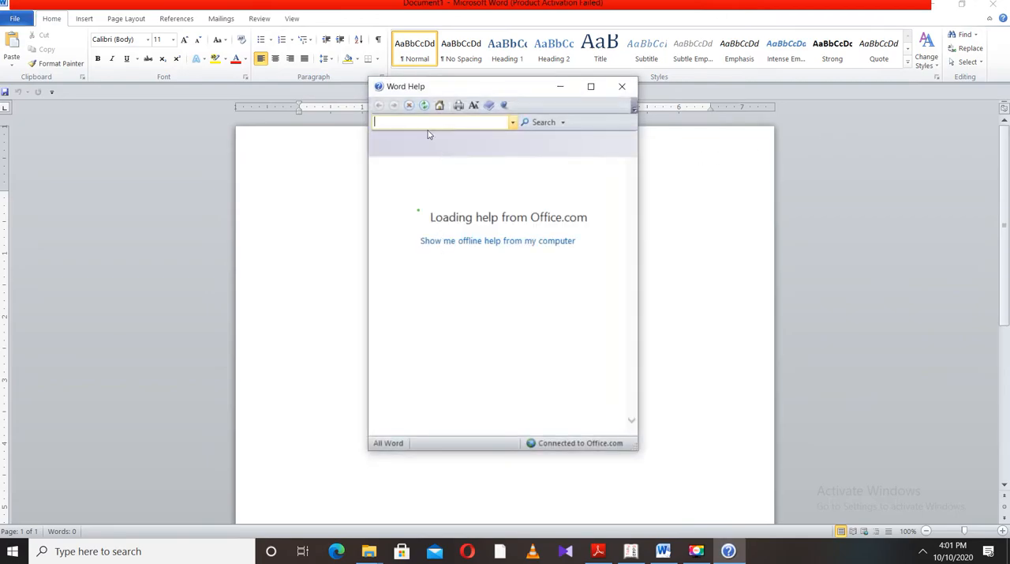
{"action": "type", "text": "notes"}
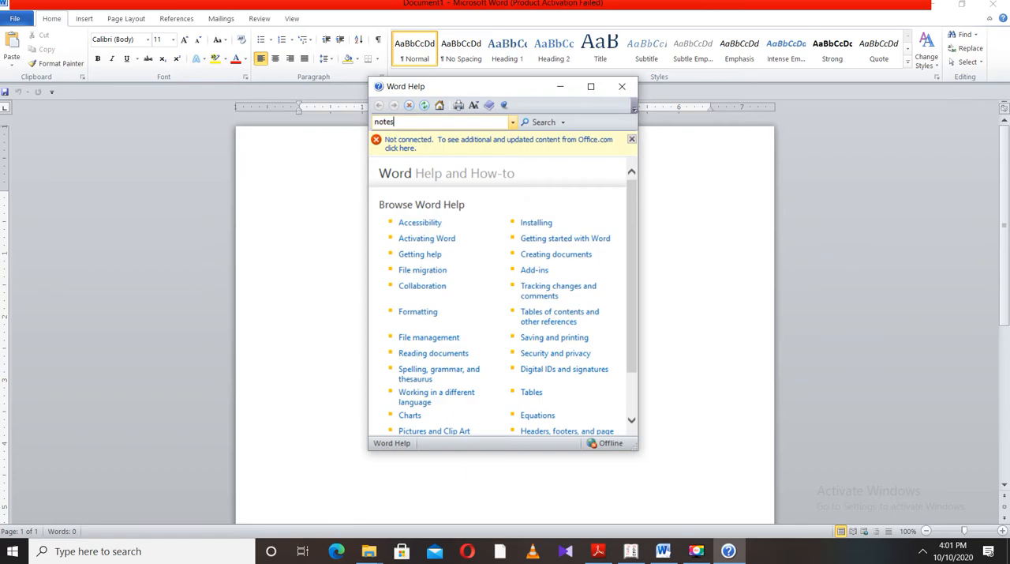
{"action": "left_click", "coordinate": [422, 226]}
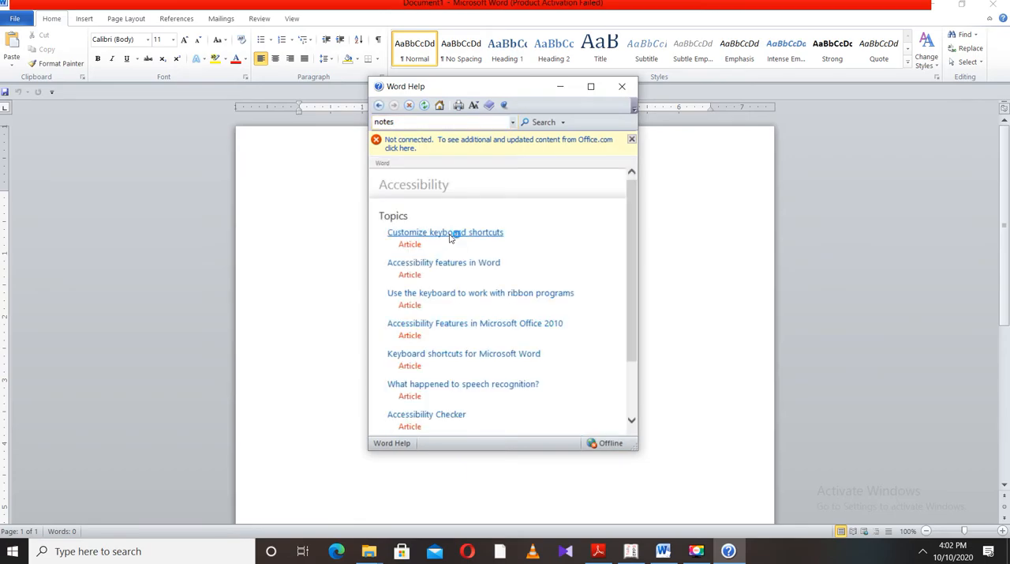
{"action": "left_click", "coordinate": [501, 260]}
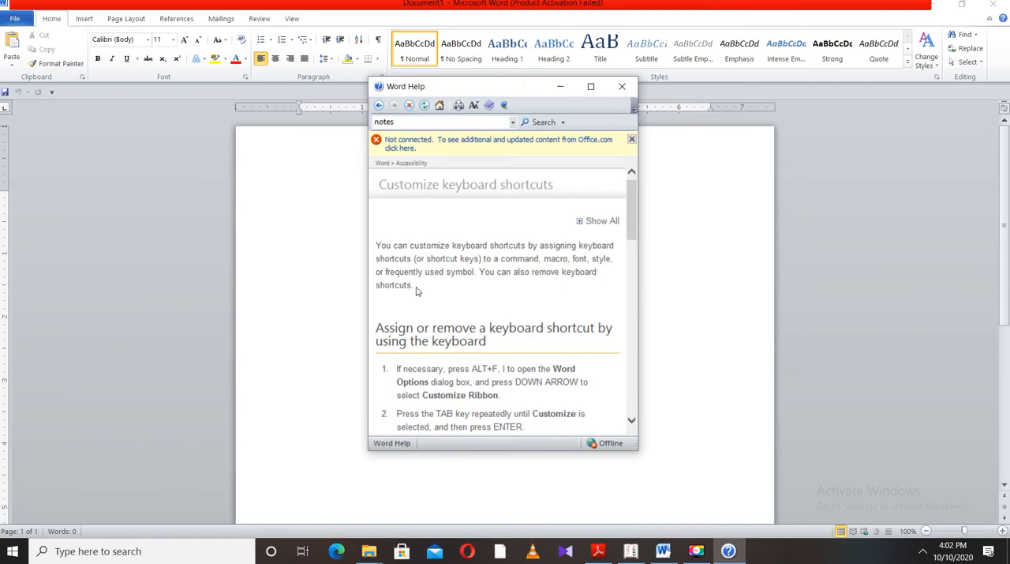
Copy the help article's introductory paragraph and paste it into the blank document
{"action": "left_click_drag", "start_coordinate": [415, 288], "coordinate": [361, 241]}
{"action": "key", "text": "ctrl+c"}
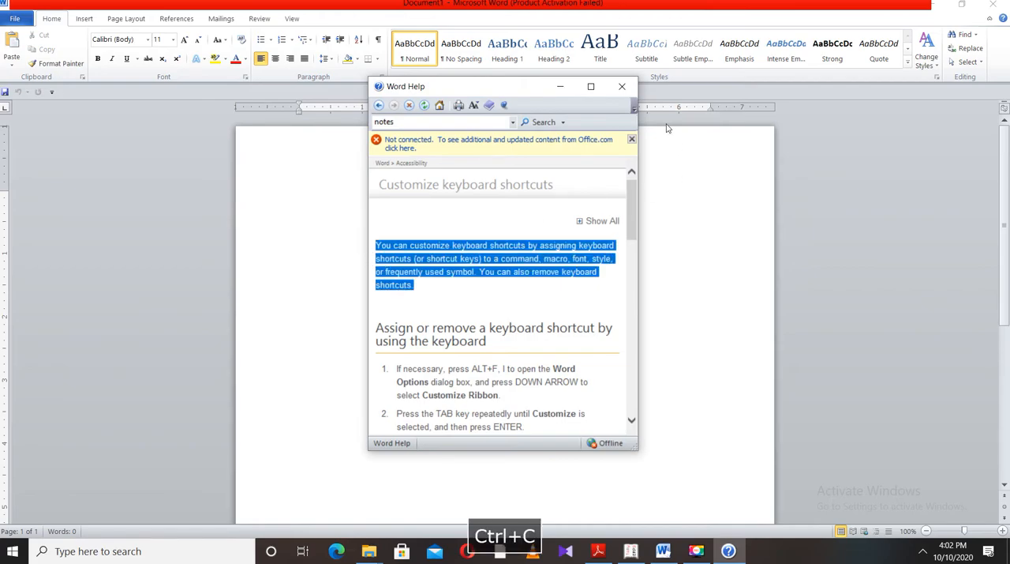
{"action": "left_click", "coordinate": [561, 86]}
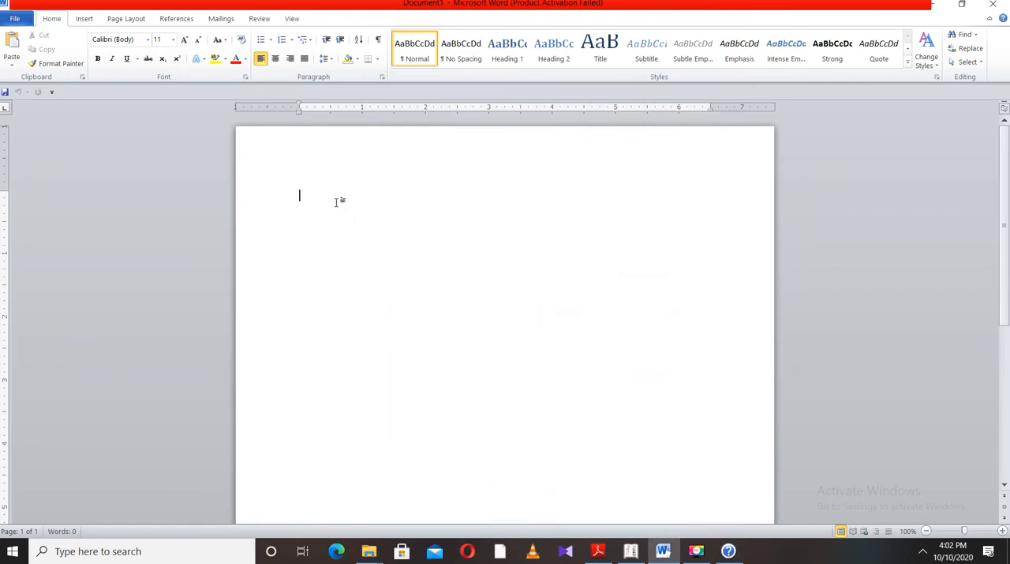
{"action": "key", "text": "ctrl+v"}
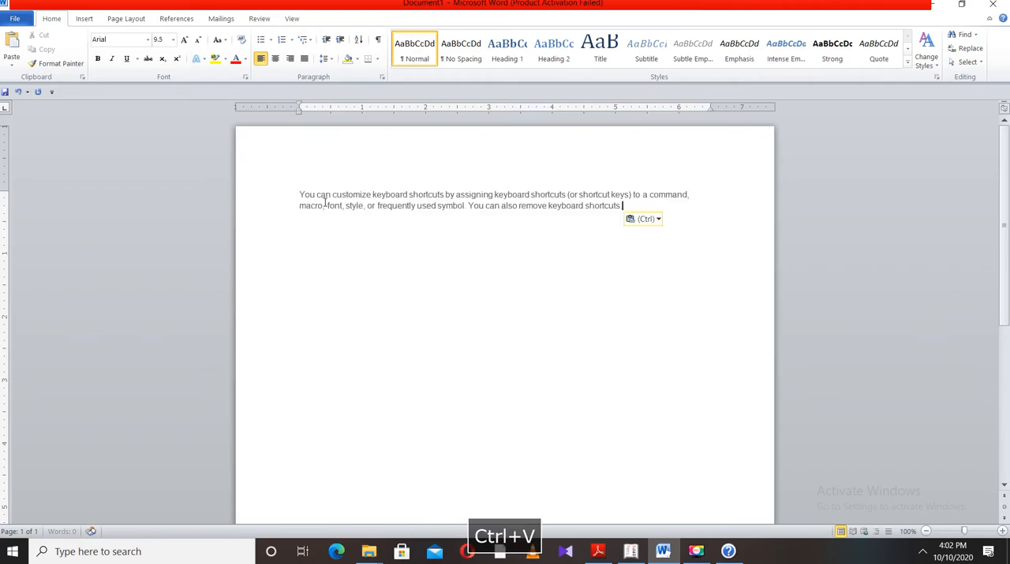
Format the pasted paragraph in Calibri (Body), size 16, with red font color
{"action": "left_click_drag", "start_coordinate": [622, 207], "coordinate": [300, 197]}
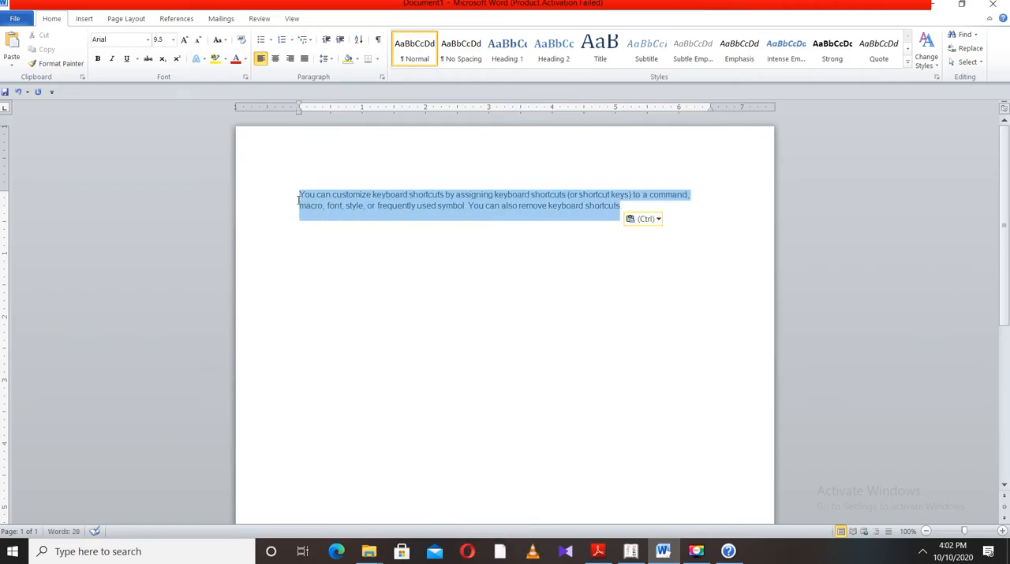
{"action": "left_click", "coordinate": [147, 42]}
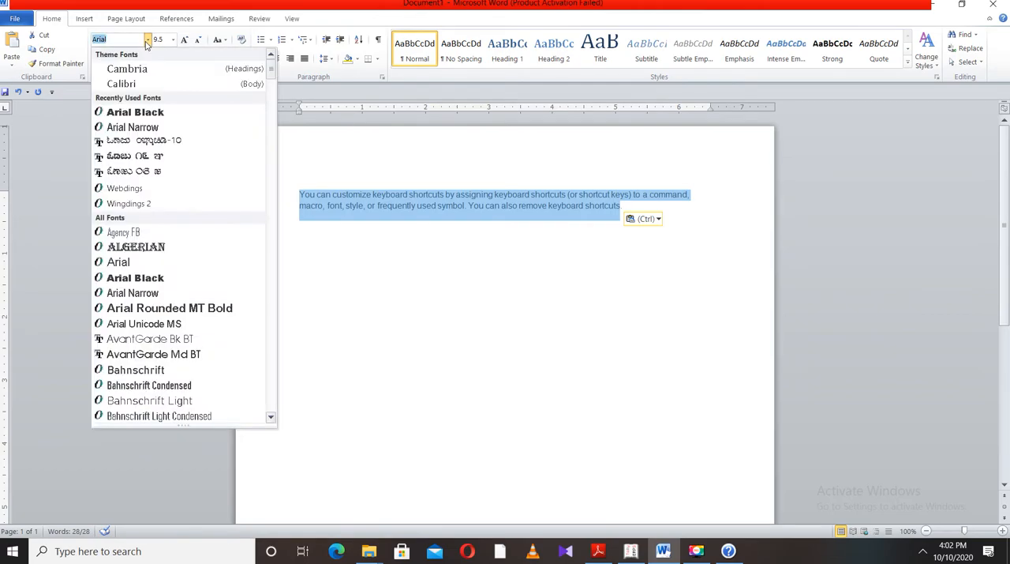
{"action": "left_click", "coordinate": [143, 85]}
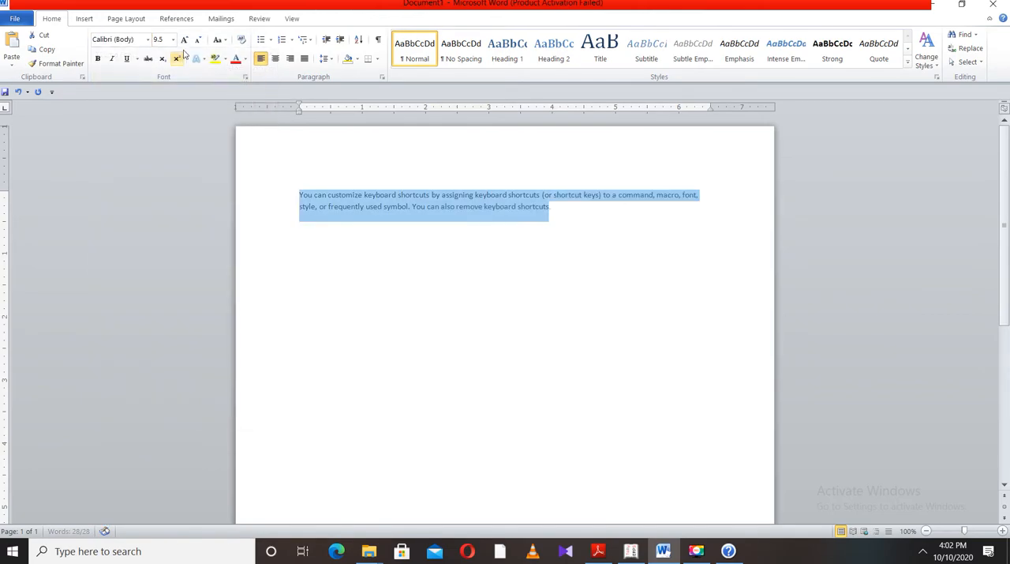
{"action": "left_click", "coordinate": [172, 40]}
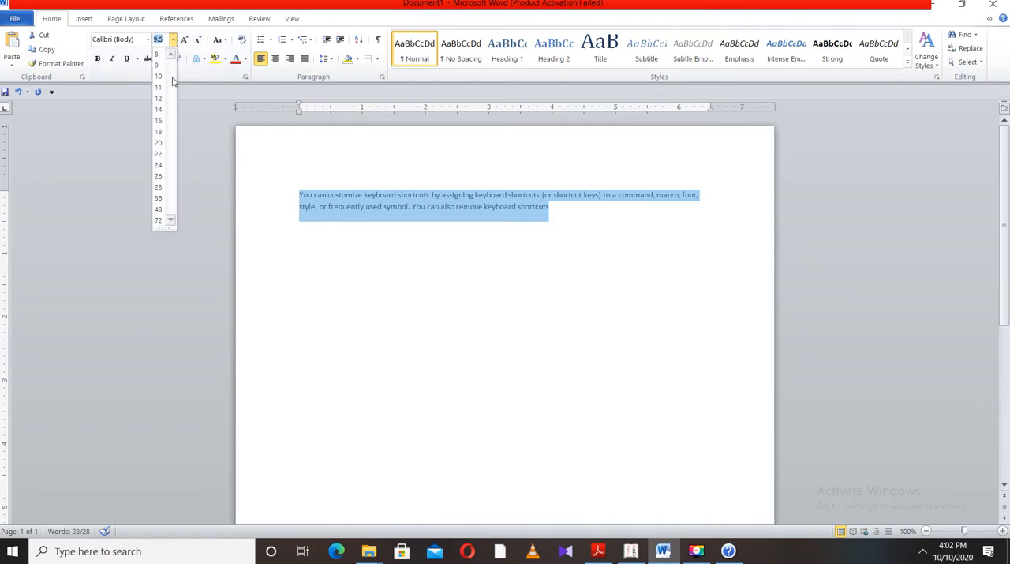
{"action": "left_click", "coordinate": [158, 120]}
{"action": "left_click", "coordinate": [148, 39]}
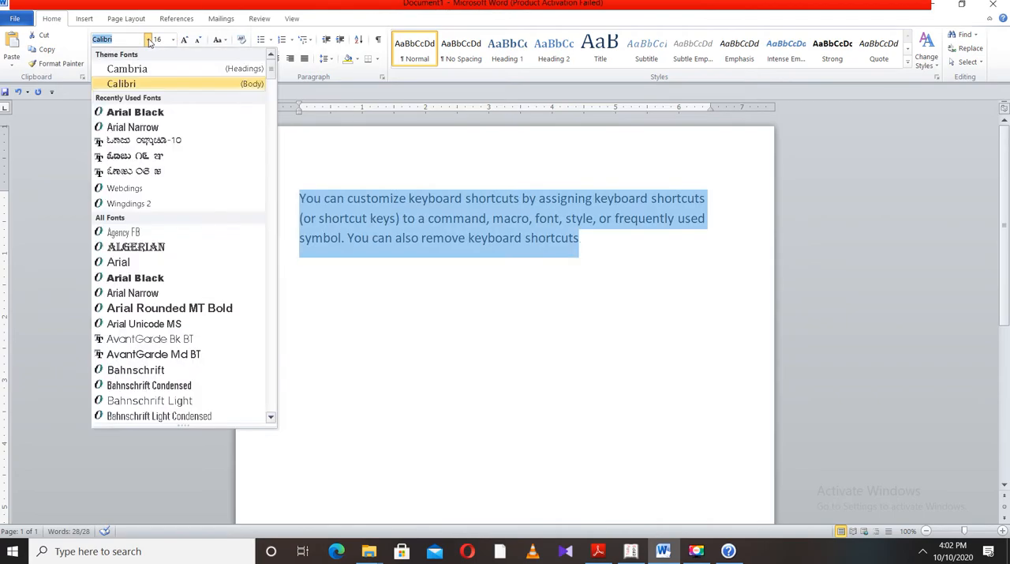
{"action": "left_click", "coordinate": [134, 84]}
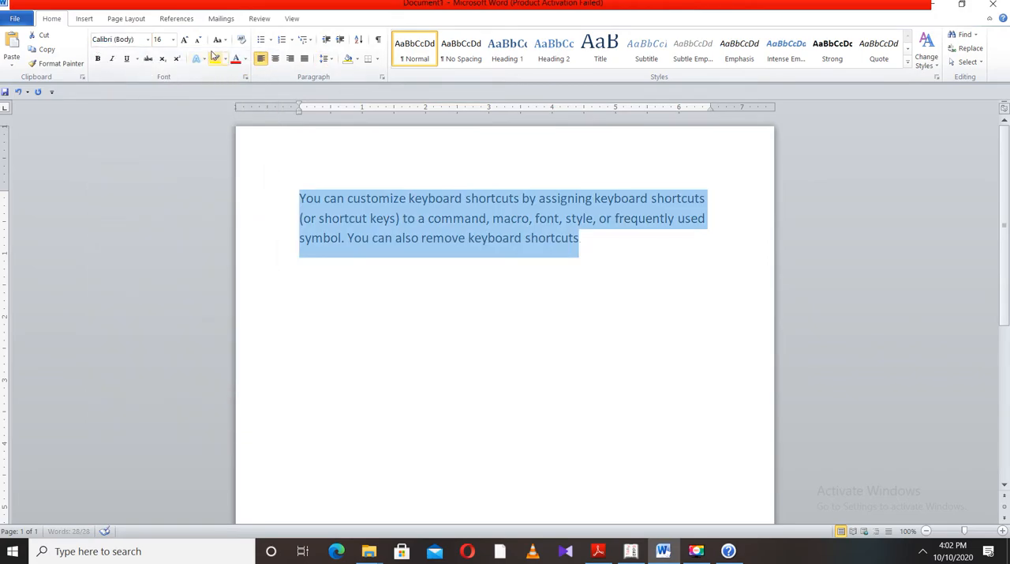
{"action": "left_click", "coordinate": [246, 59]}
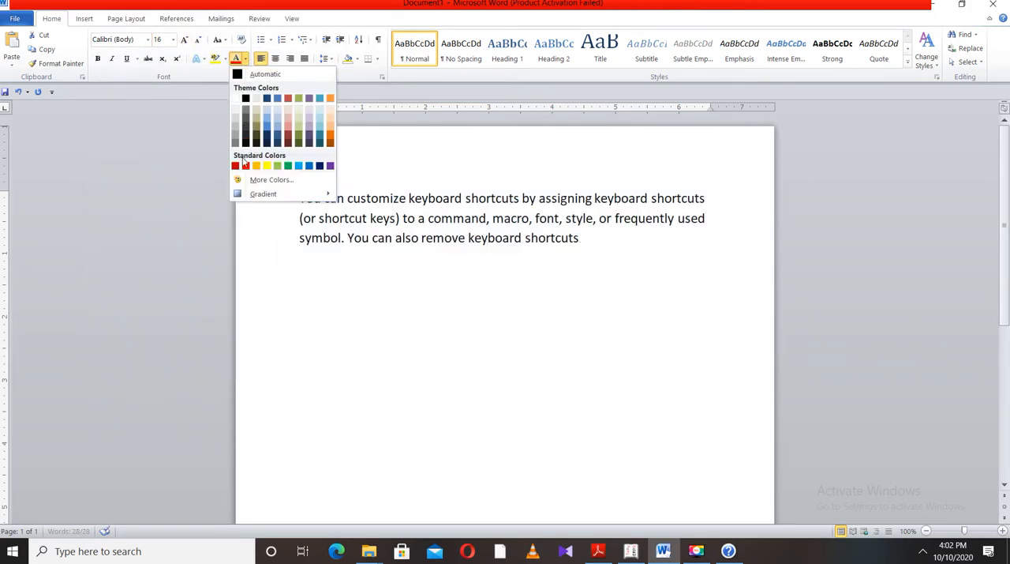
{"action": "left_click", "coordinate": [245, 166]}
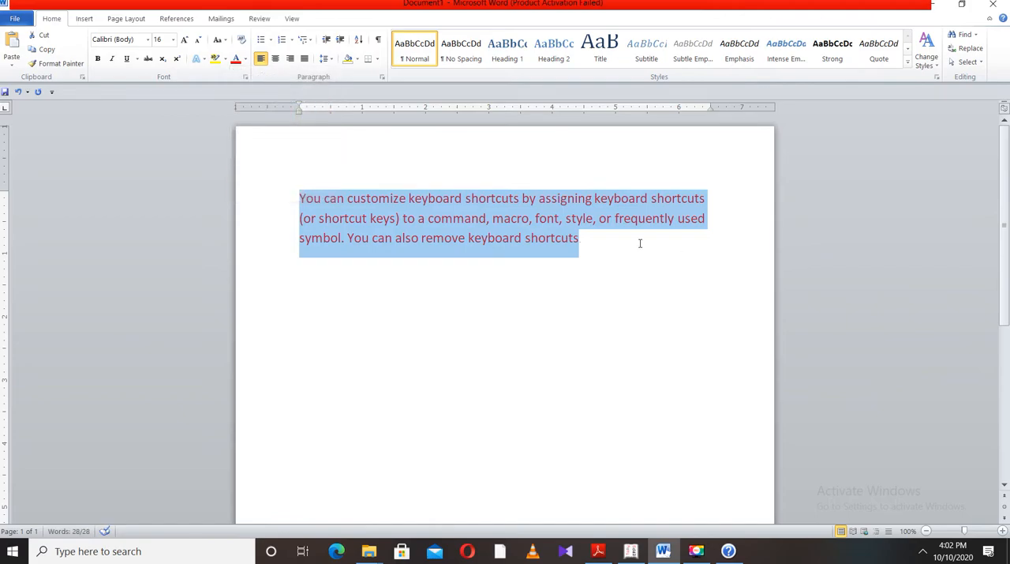
Copy the red paragraph and paste it four times in a row, starting on a new line below it
{"action": "key", "text": "ctrl+c"}
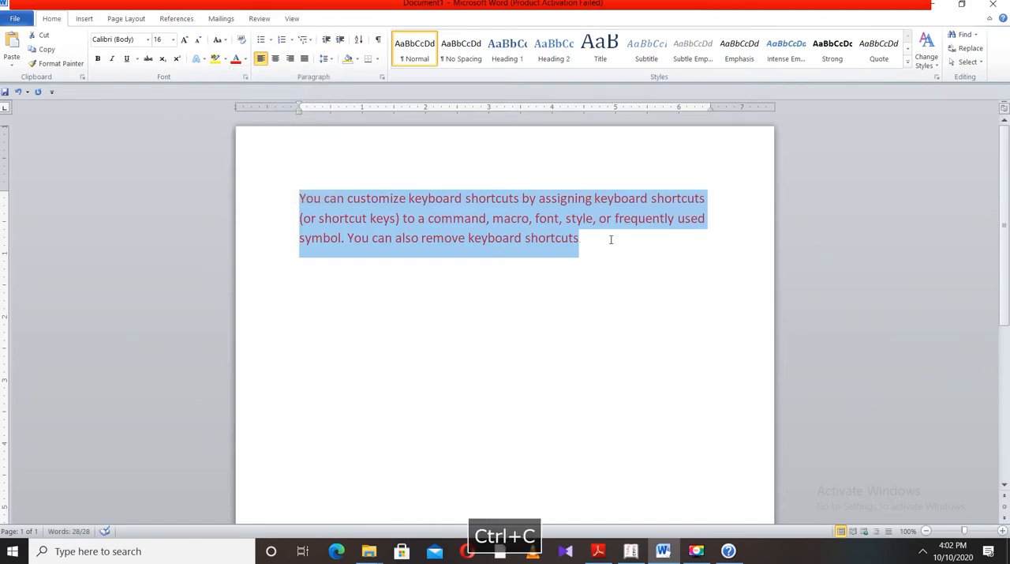
{"action": "left_click", "coordinate": [611, 239]}
{"action": "key", "text": "Return"}
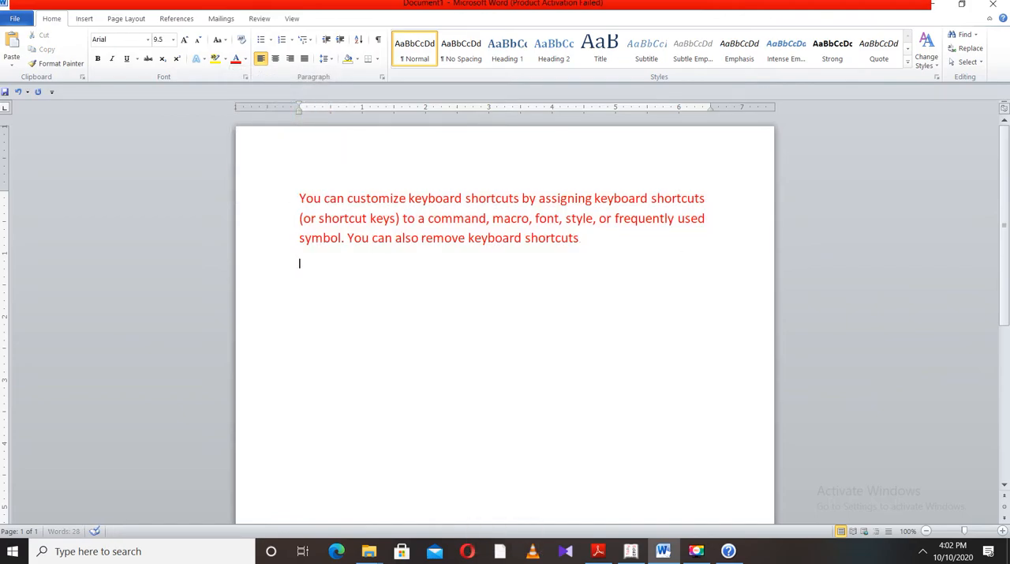
{"action": "key", "text": "ctrl+v"}
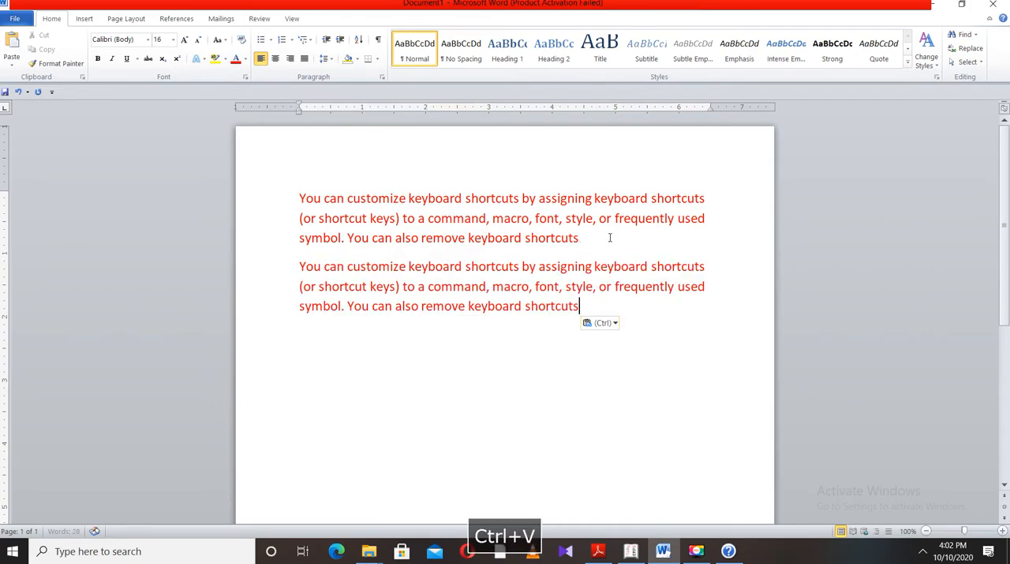
{"action": "key", "text": "ctrl+v"}
{"action": "key", "text": "ctrl+v"}
{"action": "key", "text": "ctrl+v"}
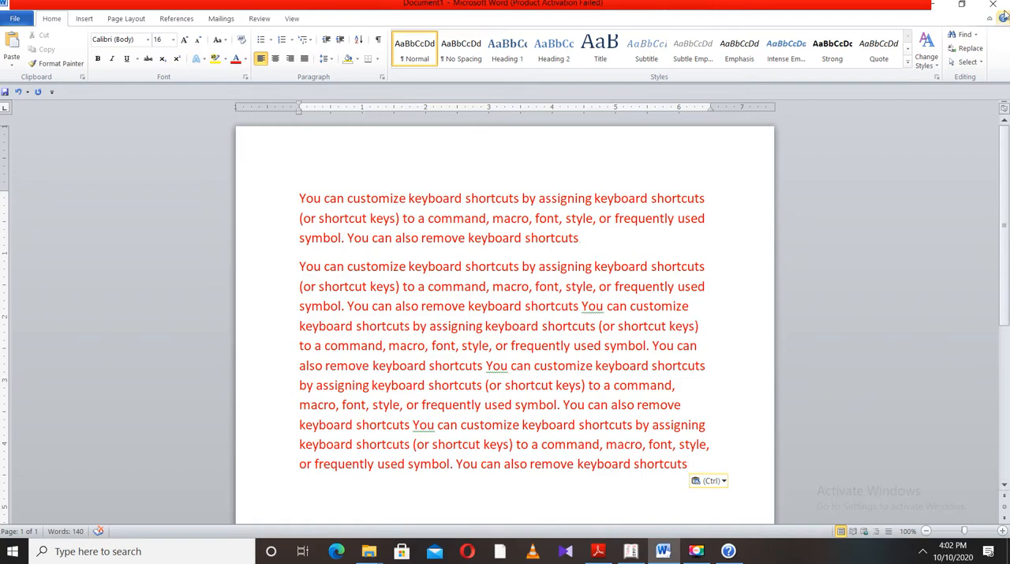
Search the document for "you" and look through the headings, pages and results views of the search
{"action": "left_click", "coordinate": [976, 35]}
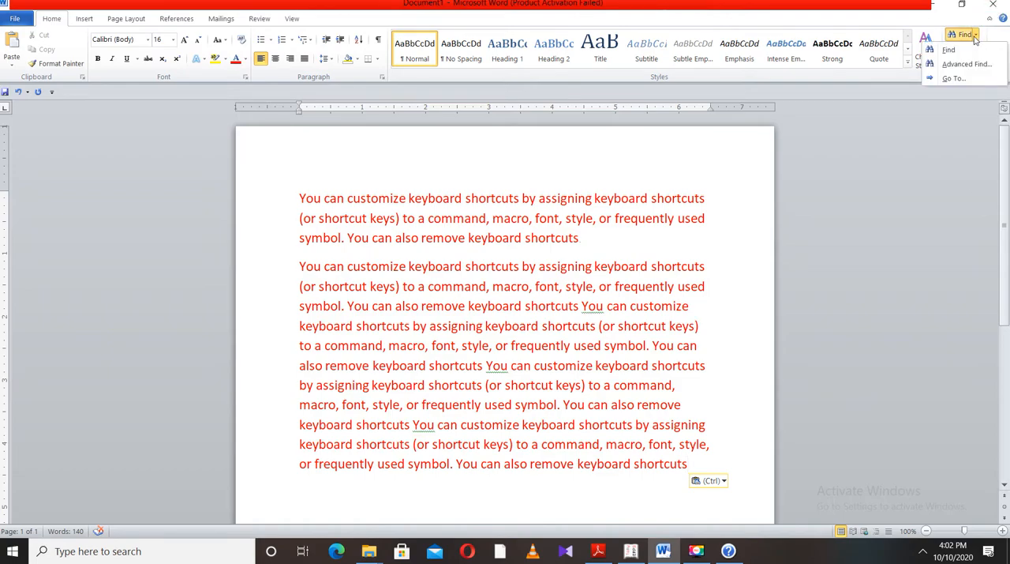
{"action": "left_click", "coordinate": [949, 50]}
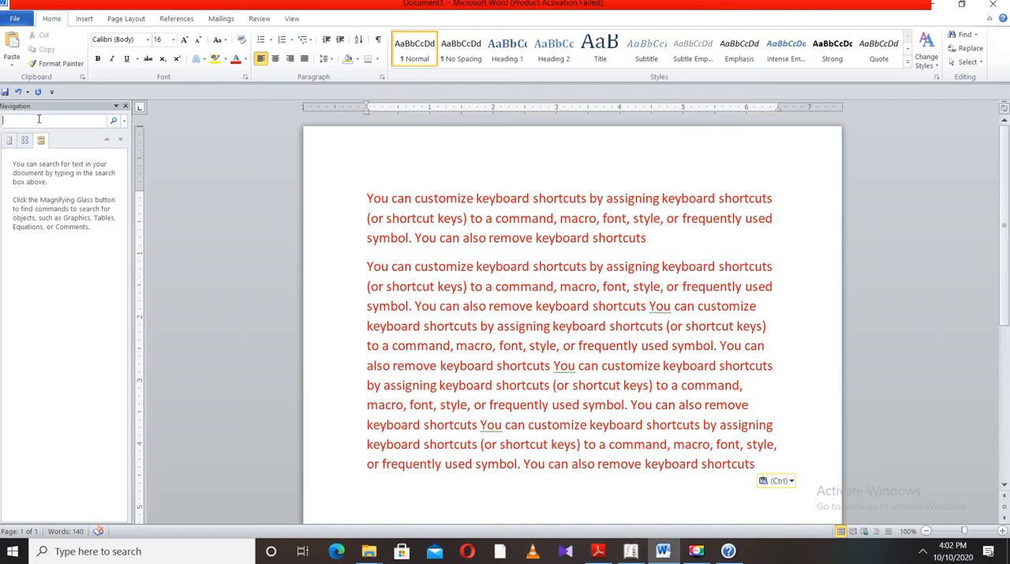
{"action": "type", "text": "you"}
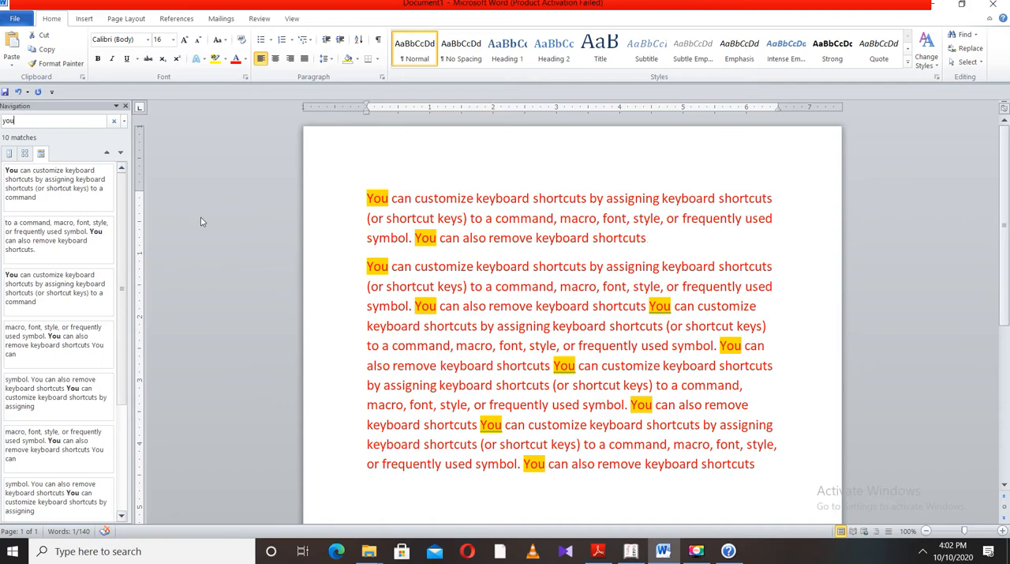
{"action": "left_click", "coordinate": [23, 153]}
{"action": "left_click", "coordinate": [10, 154]}
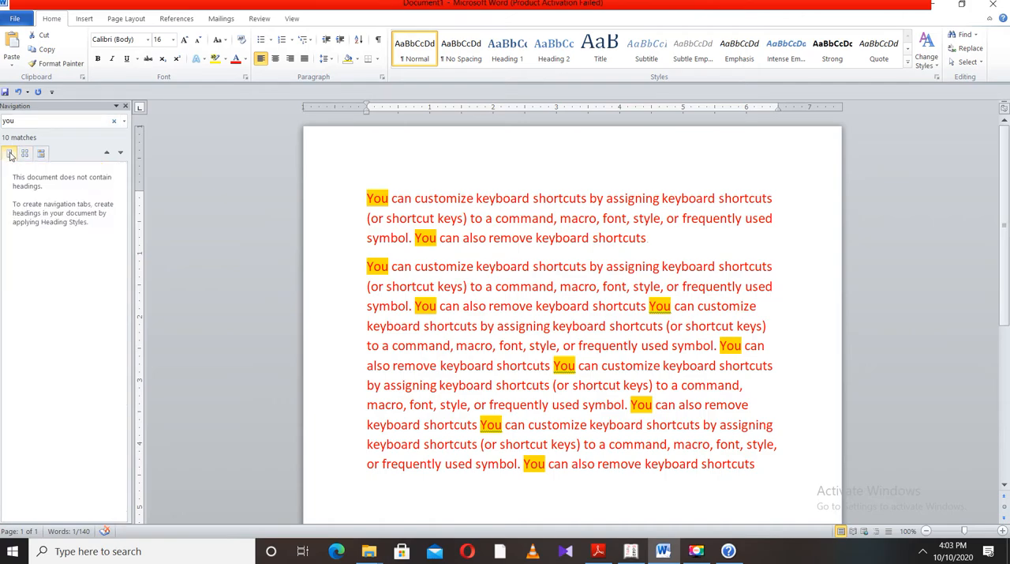
{"action": "left_click", "coordinate": [23, 153]}
{"action": "left_click", "coordinate": [42, 153]}
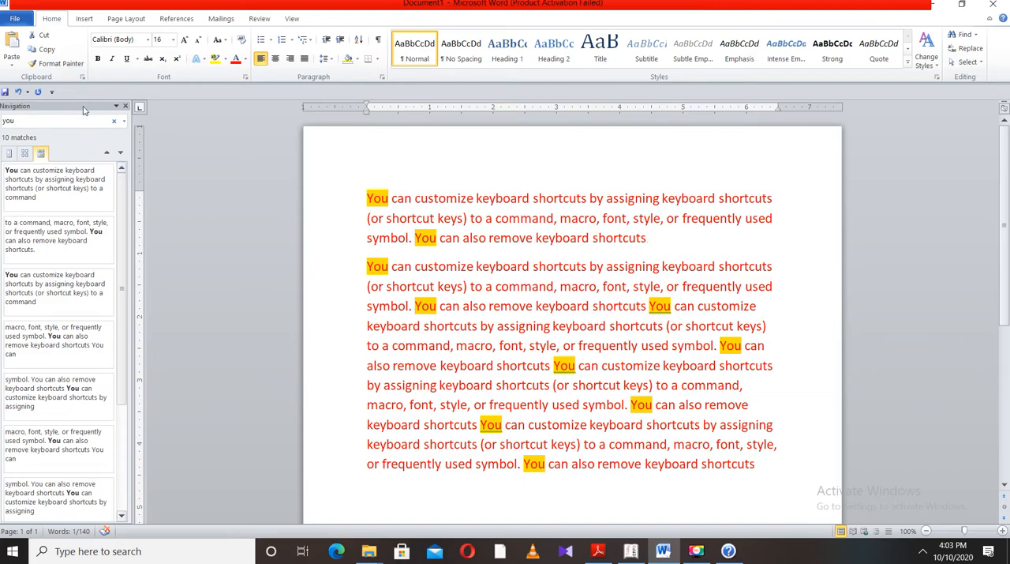
Undock the Navigation pane, enlarge it and close it
{"action": "left_click_drag", "start_coordinate": [82, 106], "coordinate": [169, 124]}
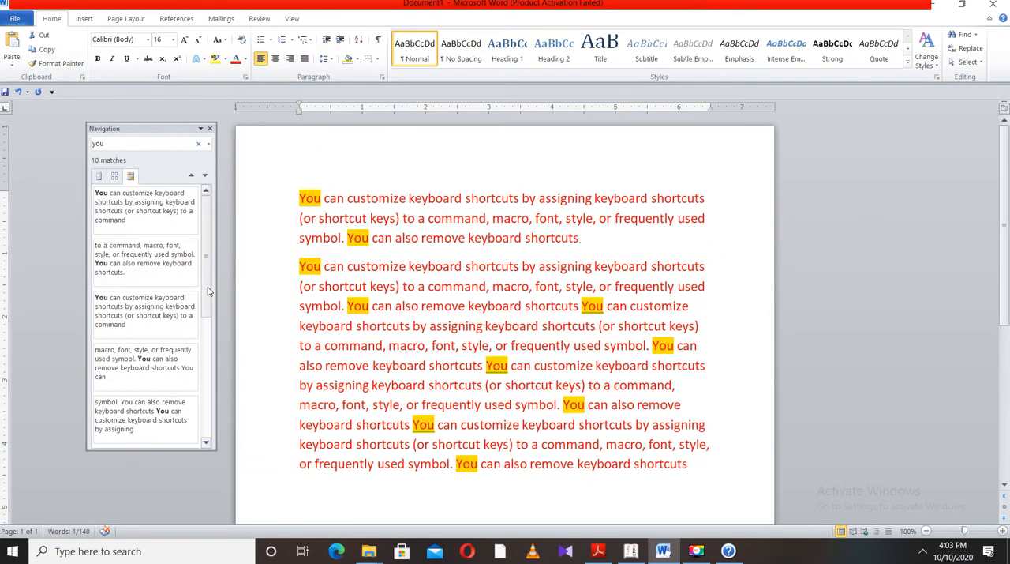
{"action": "left_click_drag", "start_coordinate": [214, 444], "coordinate": [302, 478]}
{"action": "left_click", "coordinate": [296, 128]}
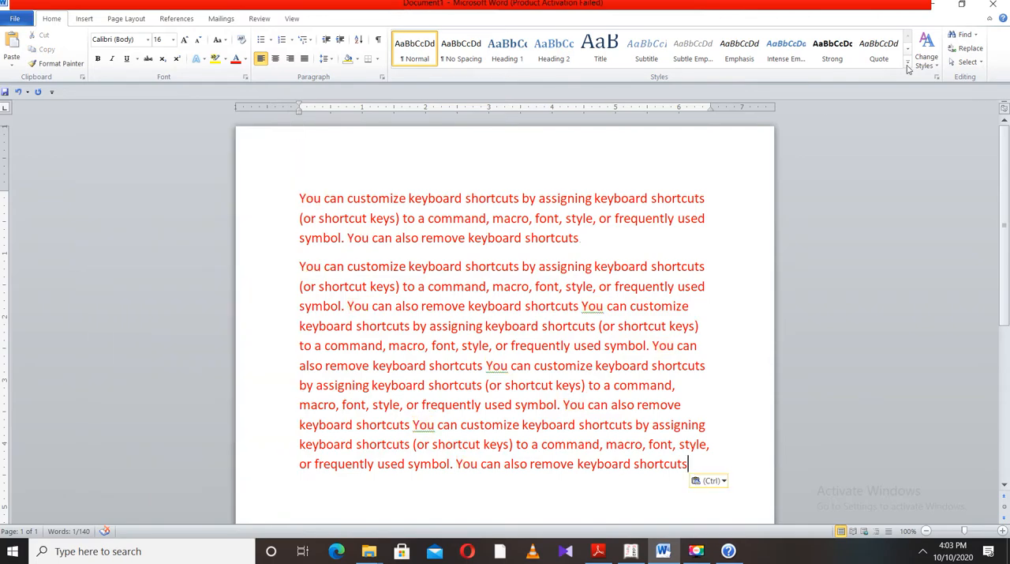
Open Find and Replace in Find mode for the word "you" and move the dialog away from the document text
{"action": "left_click", "coordinate": [974, 49]}
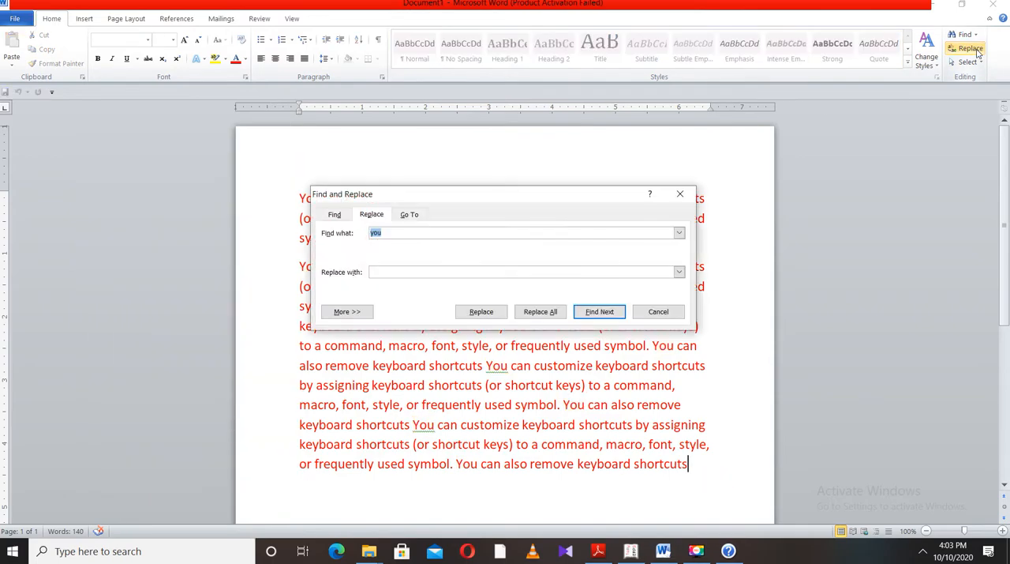
{"action": "left_click_drag", "start_coordinate": [490, 196], "coordinate": [735, 188]}
{"action": "left_click", "coordinate": [587, 210]}
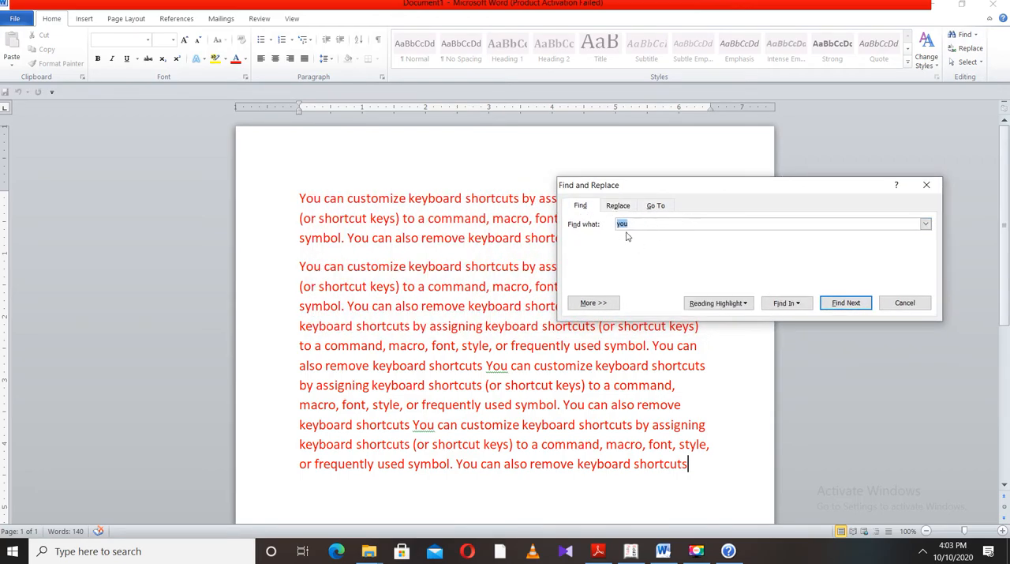
{"action": "left_click_drag", "start_coordinate": [756, 190], "coordinate": [807, 126]}
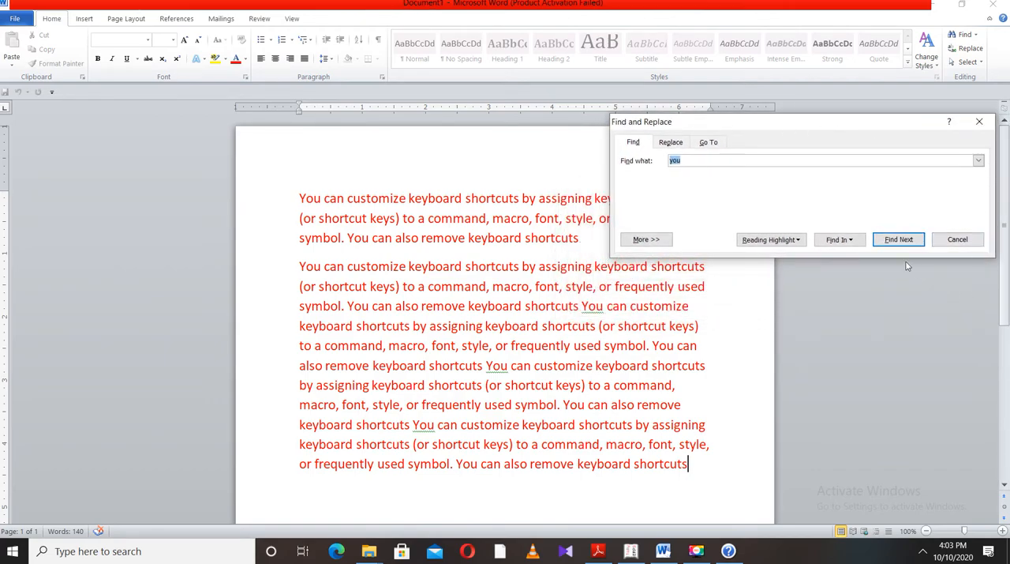
Step through the occurrences of "you" one by one as far as the last one in the document
{"action": "left_click", "coordinate": [896, 241]}
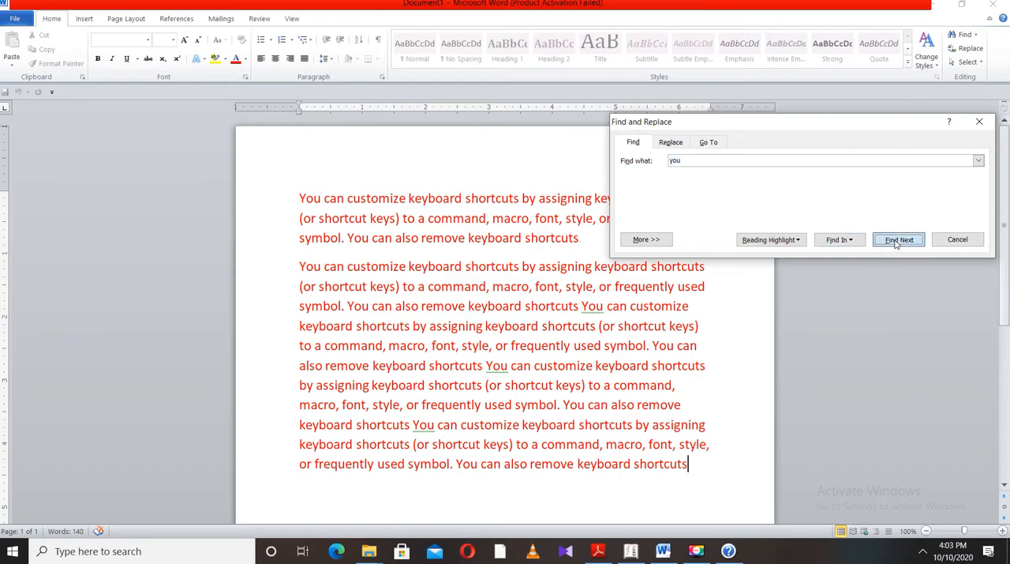
{"action": "left_click", "coordinate": [897, 241]}
{"action": "left_click", "coordinate": [897, 241]}
{"action": "left_click", "coordinate": [897, 242]}
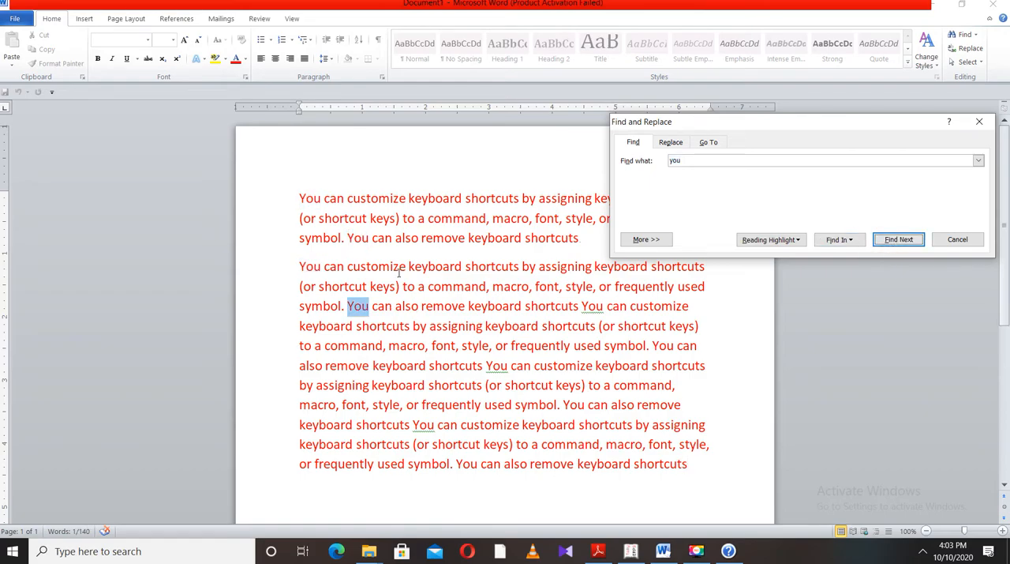
{"action": "left_click", "coordinate": [904, 242]}
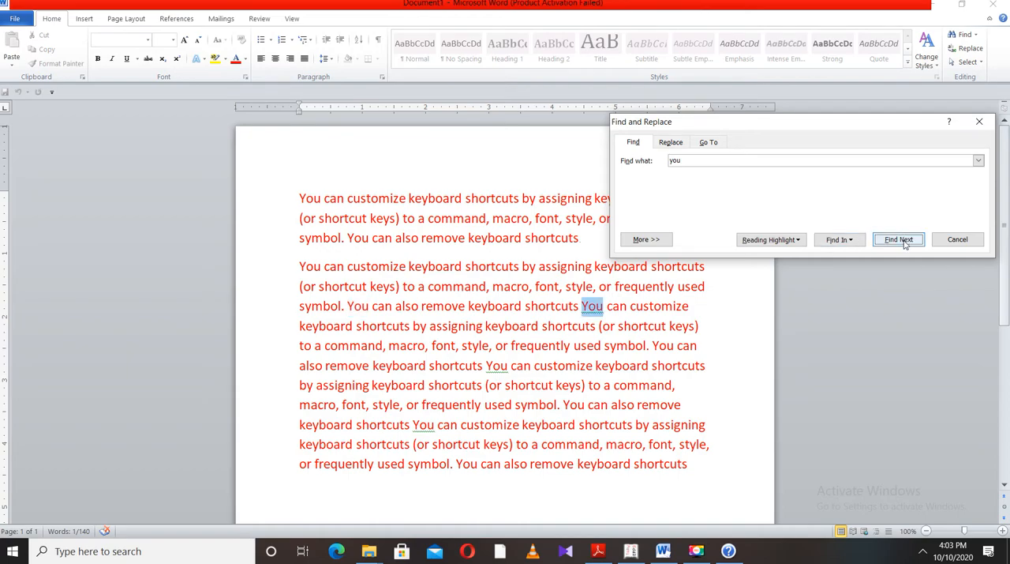
{"action": "left_click", "coordinate": [903, 241]}
{"action": "left_click", "coordinate": [904, 242]}
{"action": "left_click", "coordinate": [903, 242]}
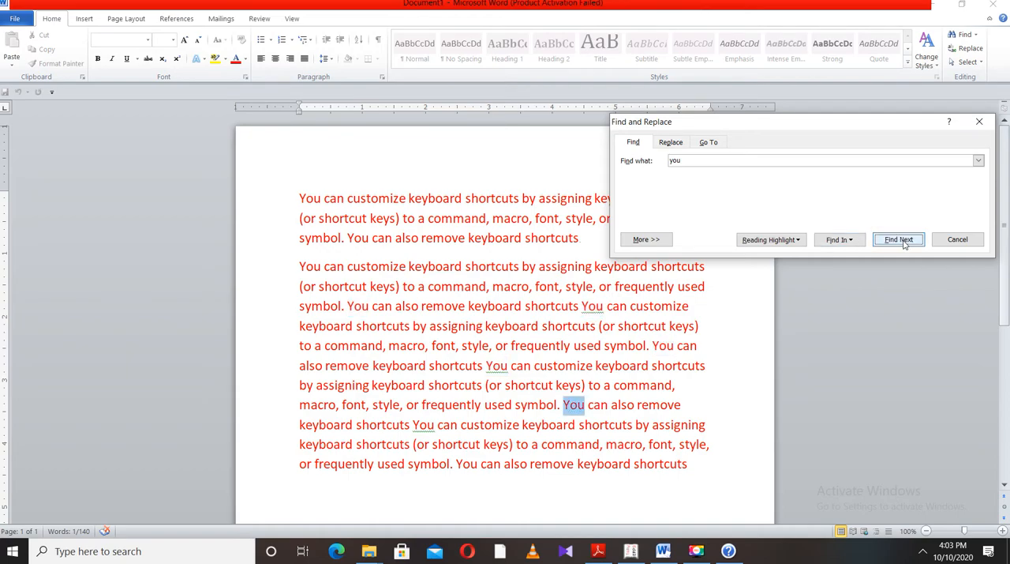
{"action": "left_click", "coordinate": [904, 242]}
{"action": "left_click", "coordinate": [905, 242]}
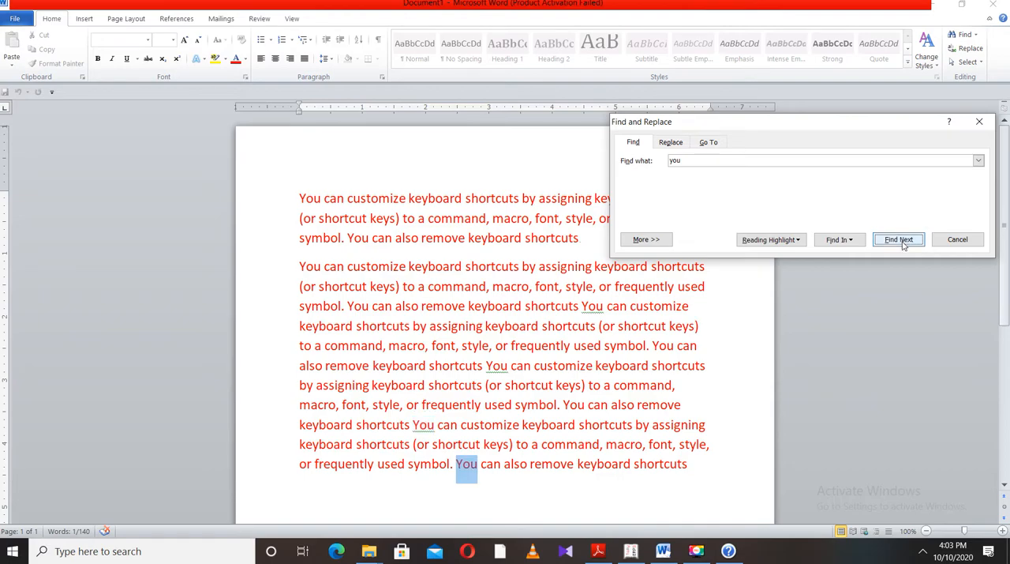
Set up a replacement of "you" with "Me" and replace the first occurrence at the start of the first paragraph
{"action": "left_click", "coordinate": [671, 142]}
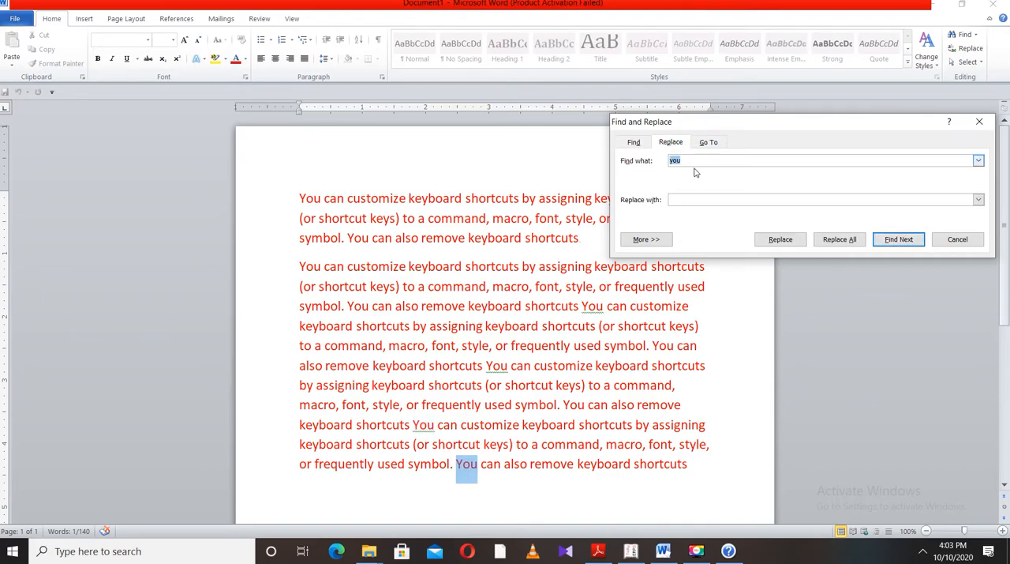
{"action": "left_click", "coordinate": [682, 199]}
{"action": "type", "text": "Me"}
{"action": "left_click", "coordinate": [902, 242]}
{"action": "left_click", "coordinate": [482, 306]}
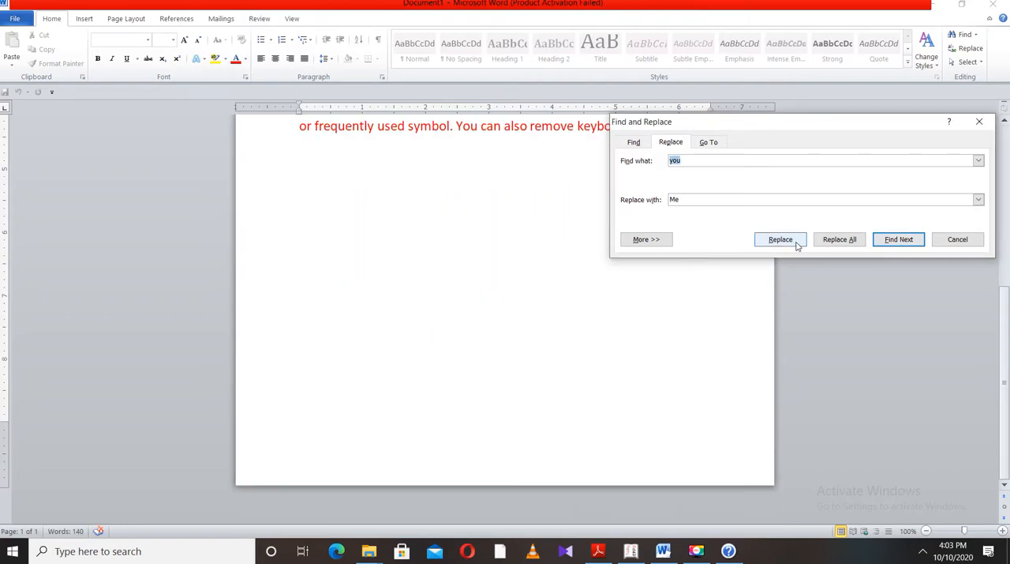
{"action": "left_click", "coordinate": [895, 243]}
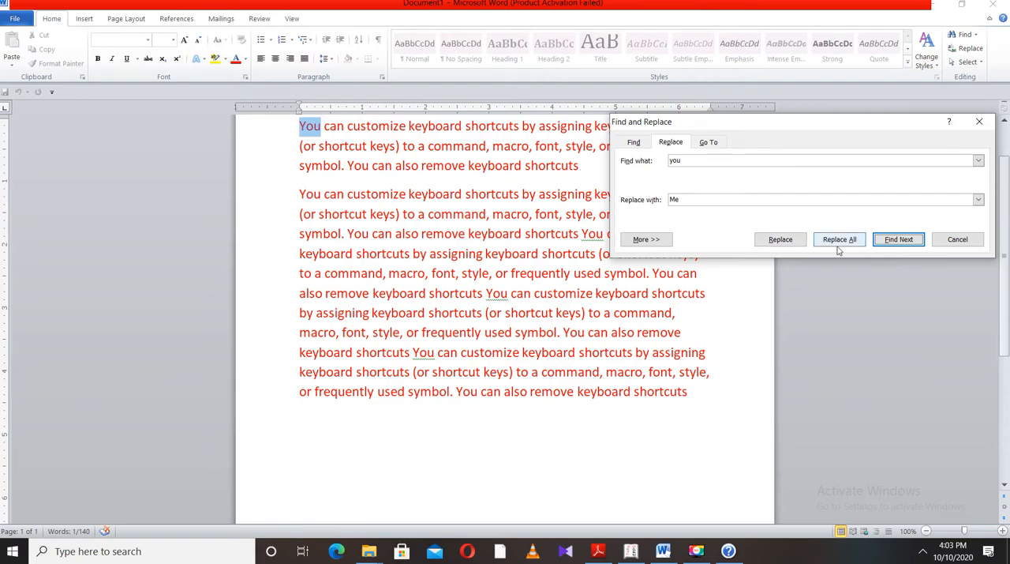
{"action": "left_click", "coordinate": [780, 239]}
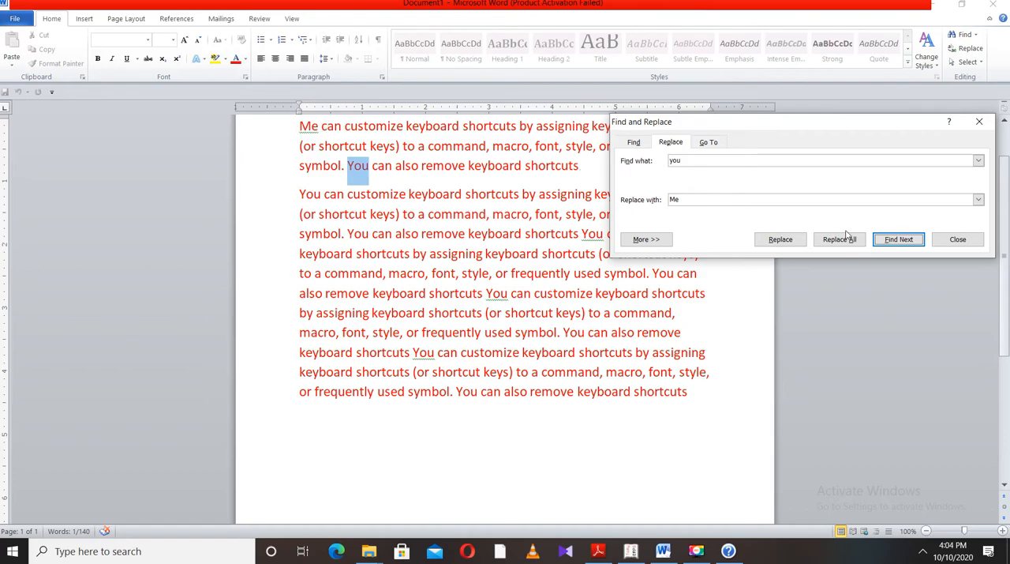
Skip some occurrences and replace "You" with "Me" at the second paragraph's start and near the end of its fifth line
{"action": "left_click", "coordinate": [918, 242]}
{"action": "left_click", "coordinate": [790, 247]}
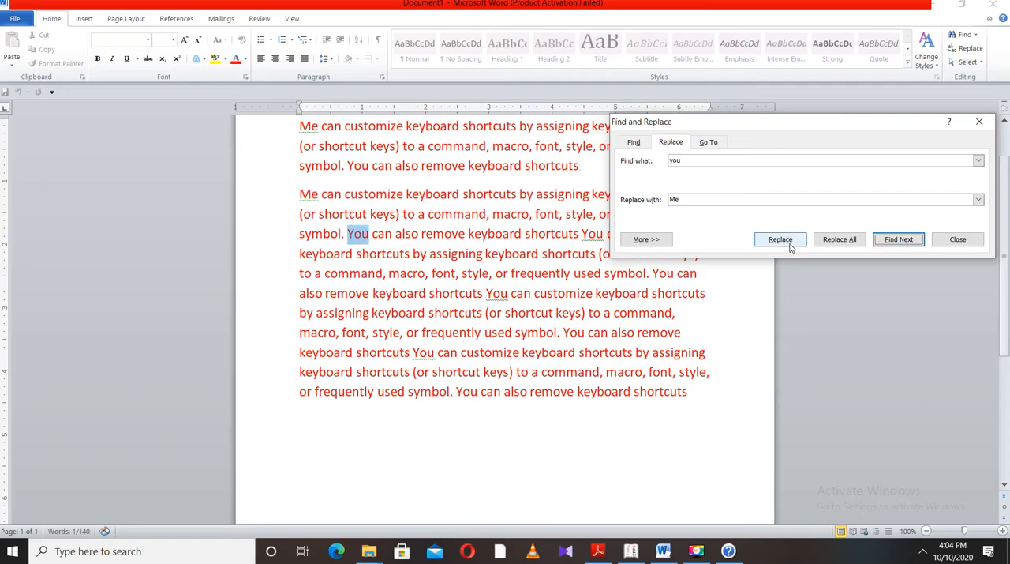
{"action": "left_click", "coordinate": [897, 243]}
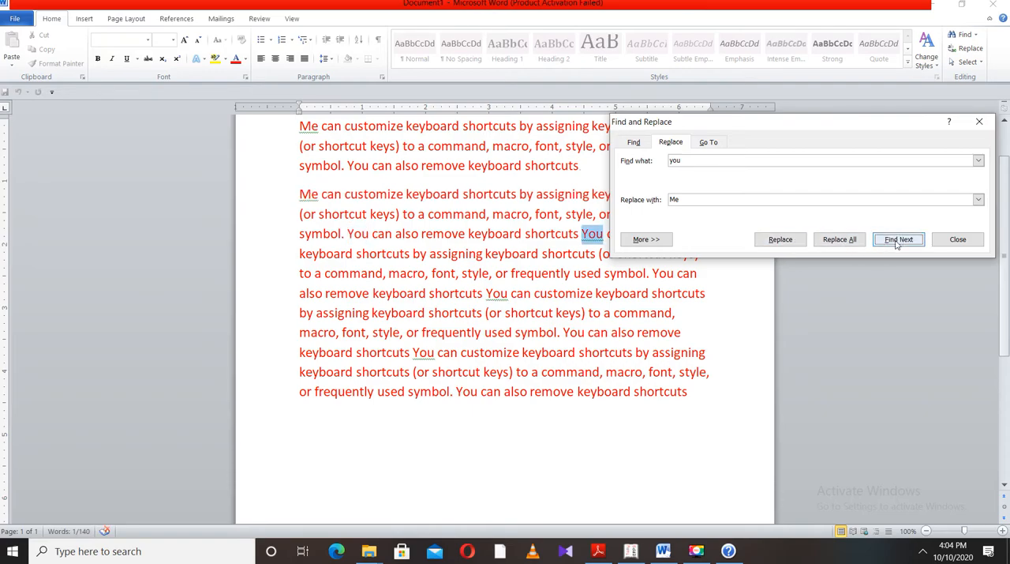
{"action": "left_click", "coordinate": [897, 243]}
{"action": "left_click", "coordinate": [792, 244]}
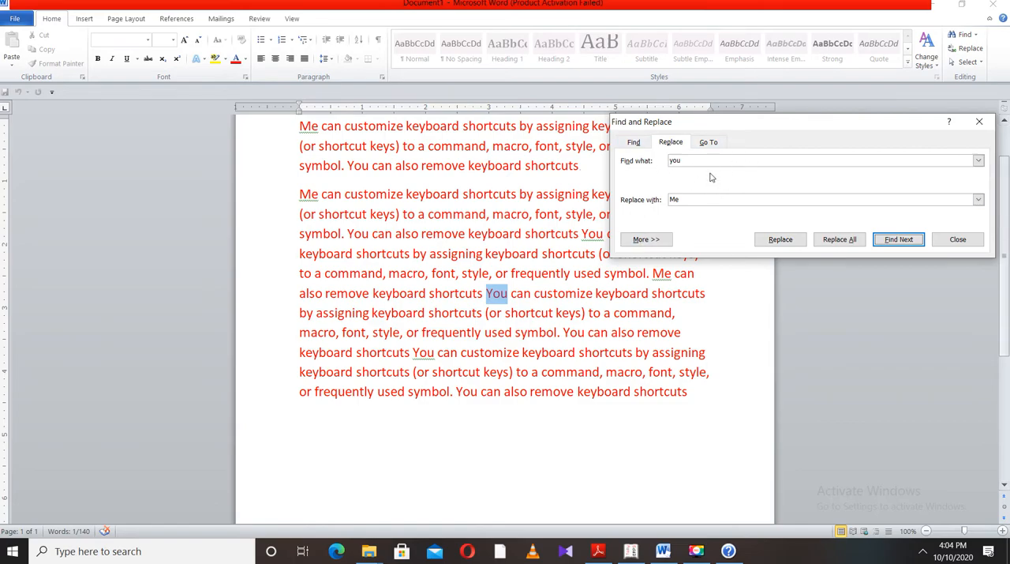
Use Go To with the line option to jump to line 2 and to line 4
{"action": "left_click", "coordinate": [709, 146]}
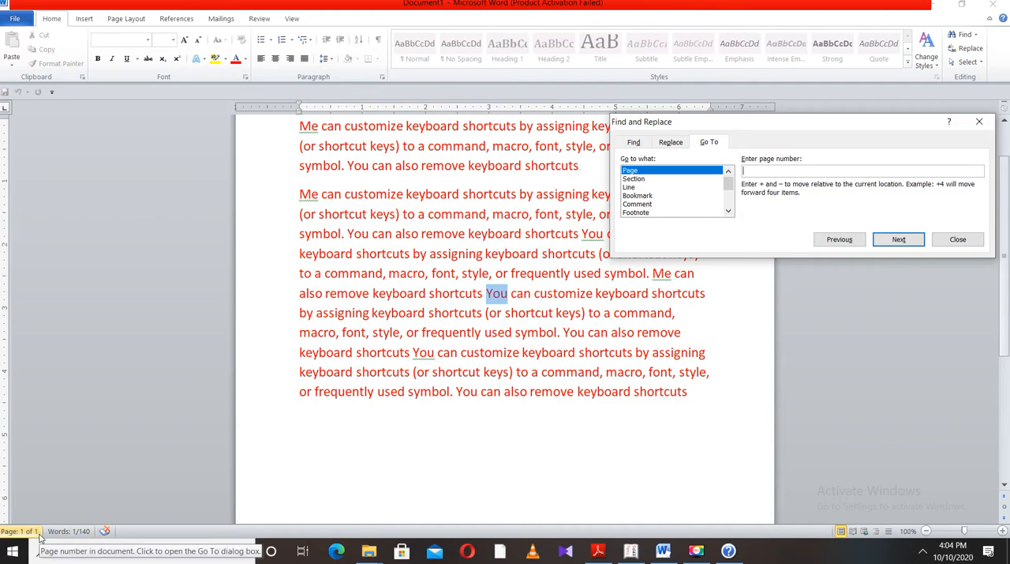
{"action": "left_click", "coordinate": [635, 188]}
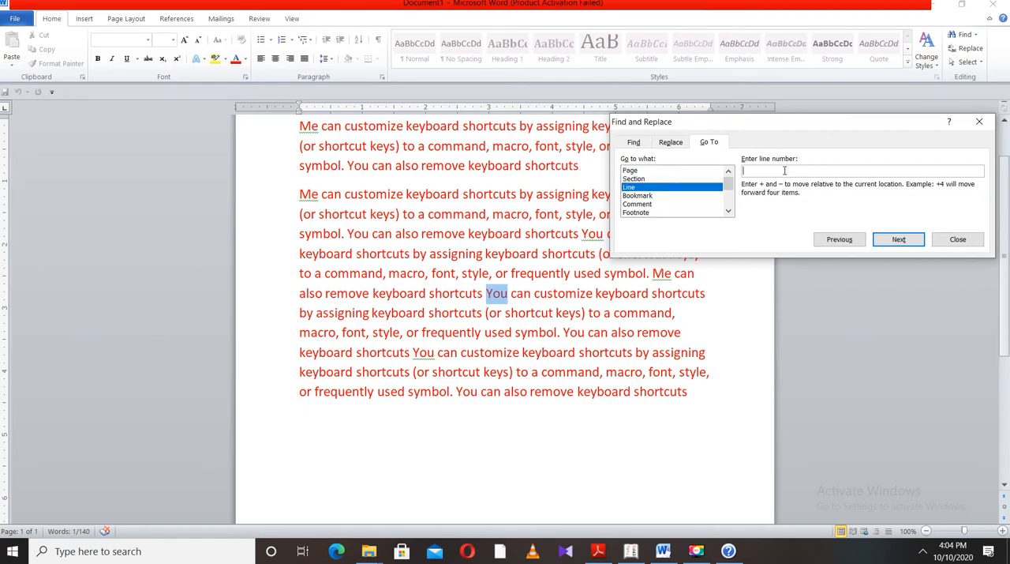
{"action": "type", "text": "2"}
{"action": "left_click", "coordinate": [899, 239]}
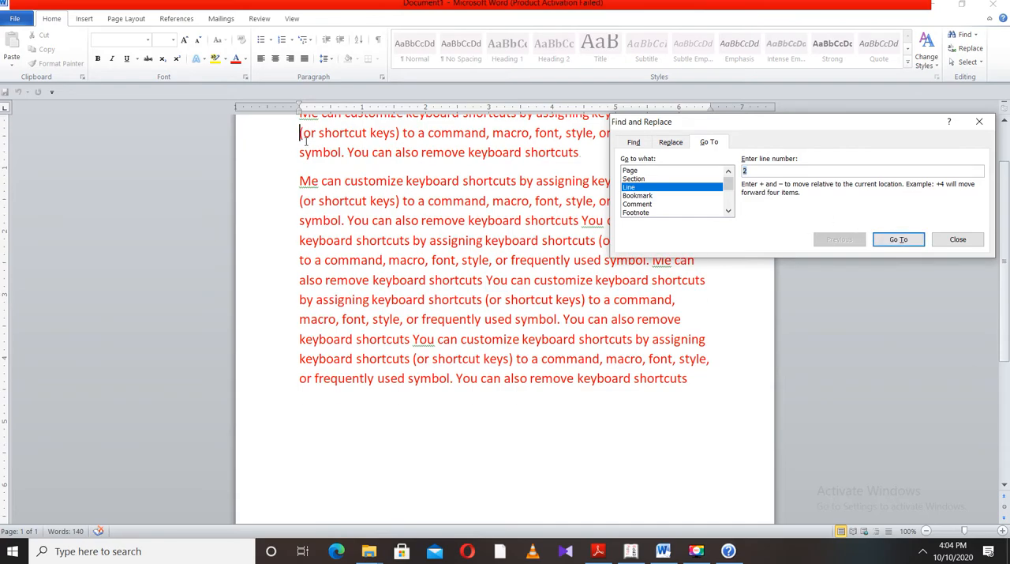
{"action": "scroll", "coordinate": [316, 141], "scroll_direction": "up", "scroll_amount": 1}
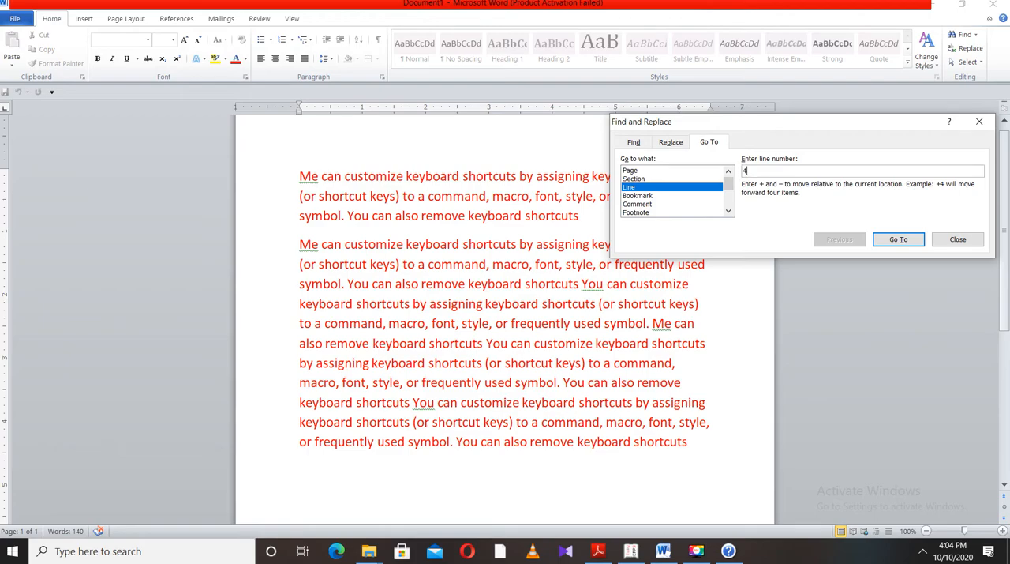
{"action": "left_click", "coordinate": [898, 239]}
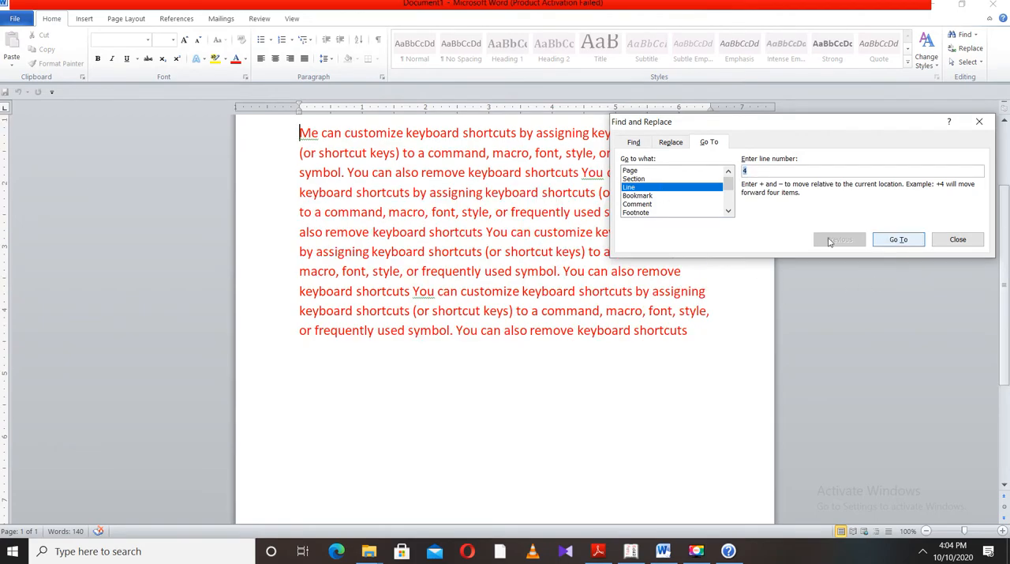
Extend the document to 17 pages by repeatedly inserting column breaks after the last line of text
{"action": "left_click", "coordinate": [705, 333]}
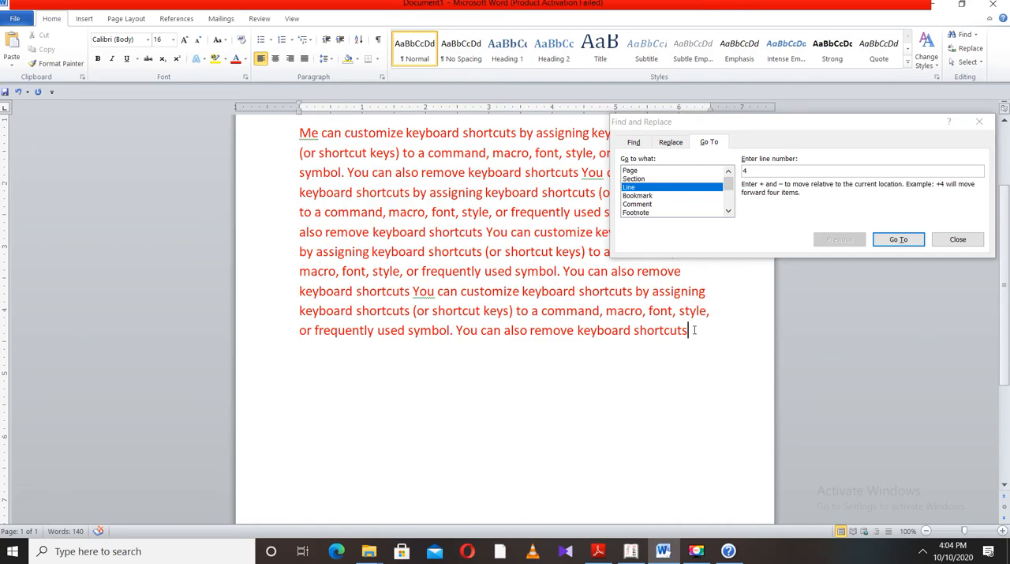
{"action": "key", "text": "ctrl+alt+Return"}
{"action": "key", "text": "alt"}
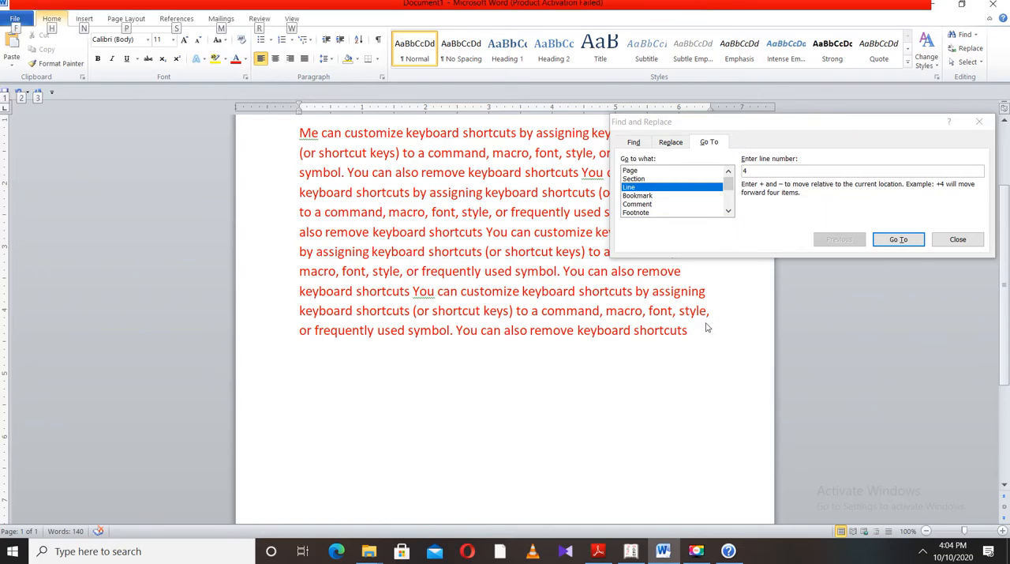
{"action": "key", "text": "alt+shift+Return"}
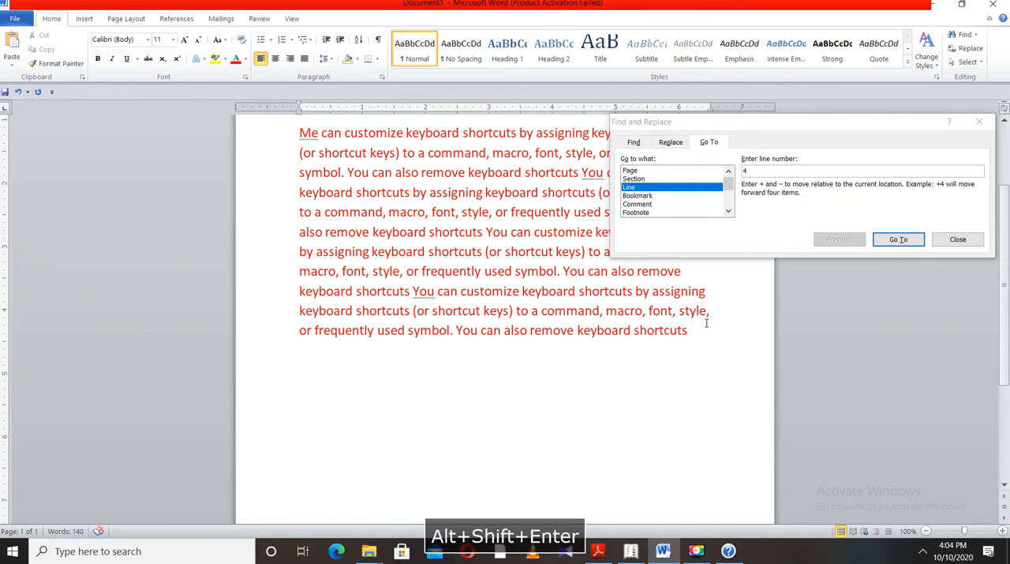
{"action": "key", "text": "ctrl+shift+Return"}
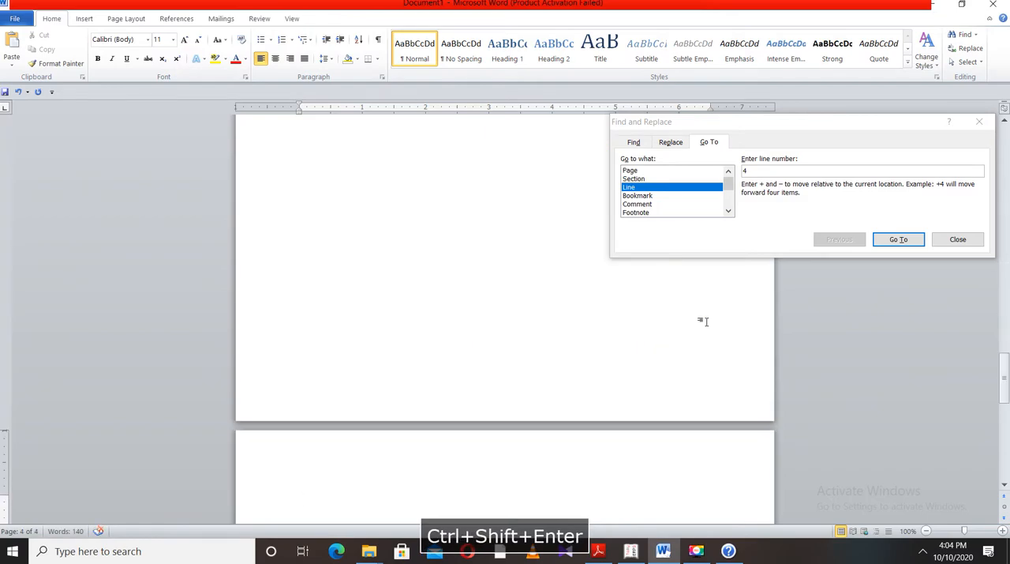
{"action": "key", "text": "ctrl+shift+Return"}
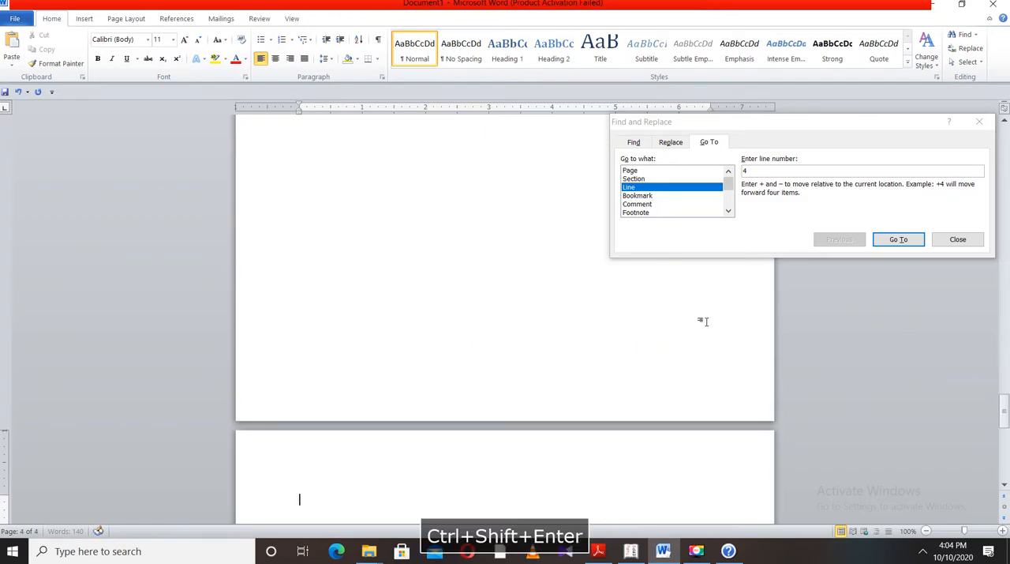
{"action": "key", "text": "ctrl+shift+Return"}
{"action": "key", "text": "ctrl+shift+Return"}
{"action": "key", "text": "ctrl+shift+Return"}
{"action": "key", "text": "ctrl+shift+Return"}
{"action": "key", "text": "ctrl+shift+Return"}
{"action": "key", "text": "ctrl+shift+Return"}
{"action": "key", "text": "ctrl+shift+Return"}
{"action": "key", "text": "ctrl+shift+Return"}
{"action": "key", "text": "ctrl+shift+Return"}
{"action": "key", "text": "ctrl+shift+Return"}
{"action": "key", "text": "ctrl+shift+Return"}
{"action": "key", "text": "ctrl+shift+Return"}
{"action": "key", "text": "ctrl+shift+Return"}
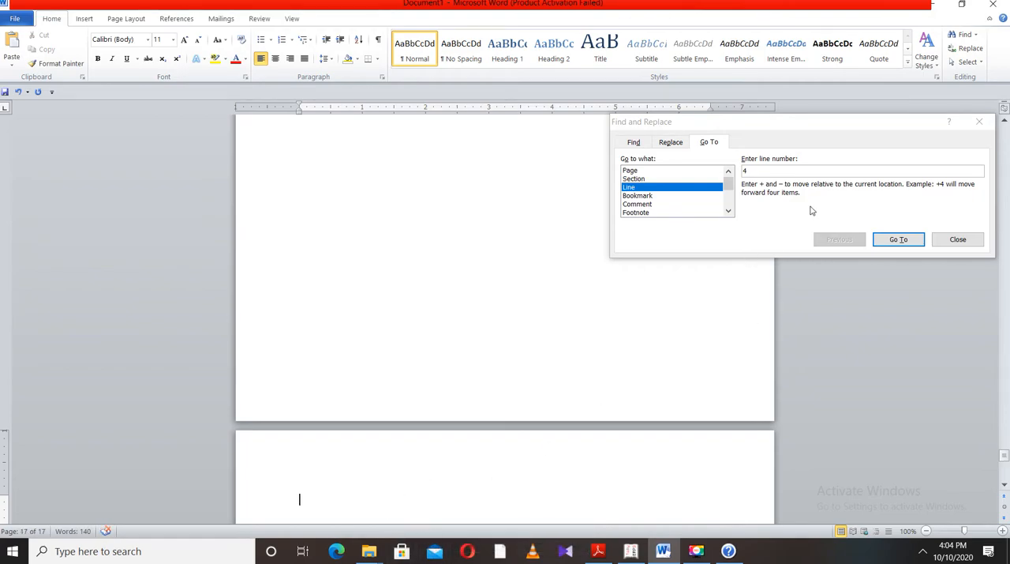
Switch Go To to pages, move to the last page and enter the text "vvvff" there
{"action": "left_click", "coordinate": [758, 173]}
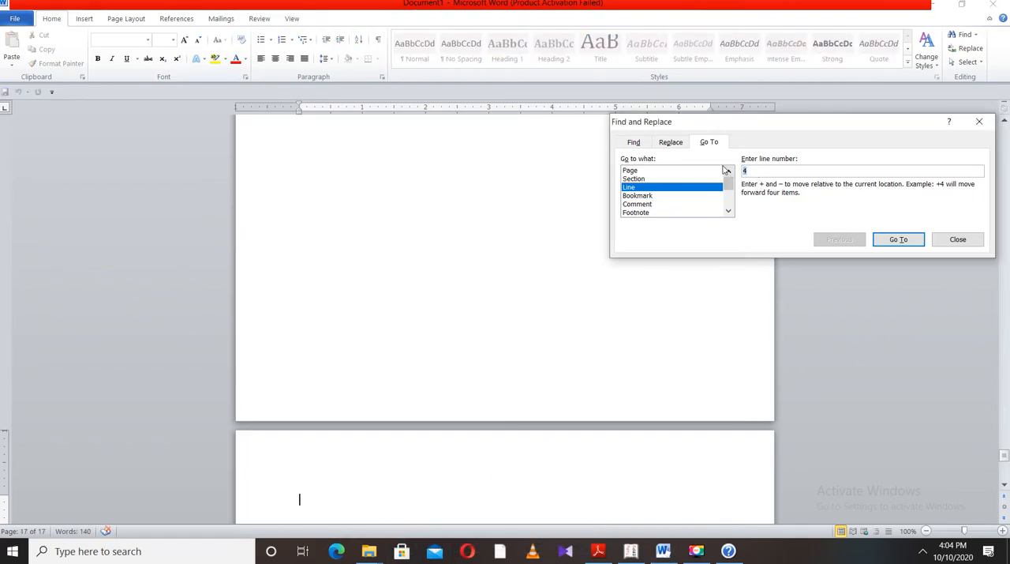
{"action": "type", "text": "5"}
{"action": "left_click", "coordinate": [631, 171]}
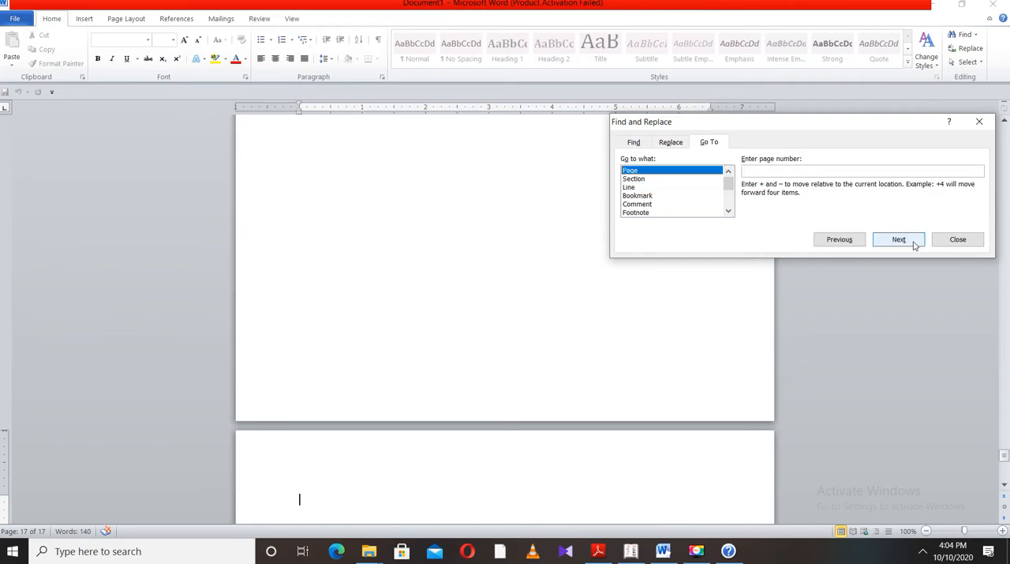
{"action": "left_click", "coordinate": [913, 243]}
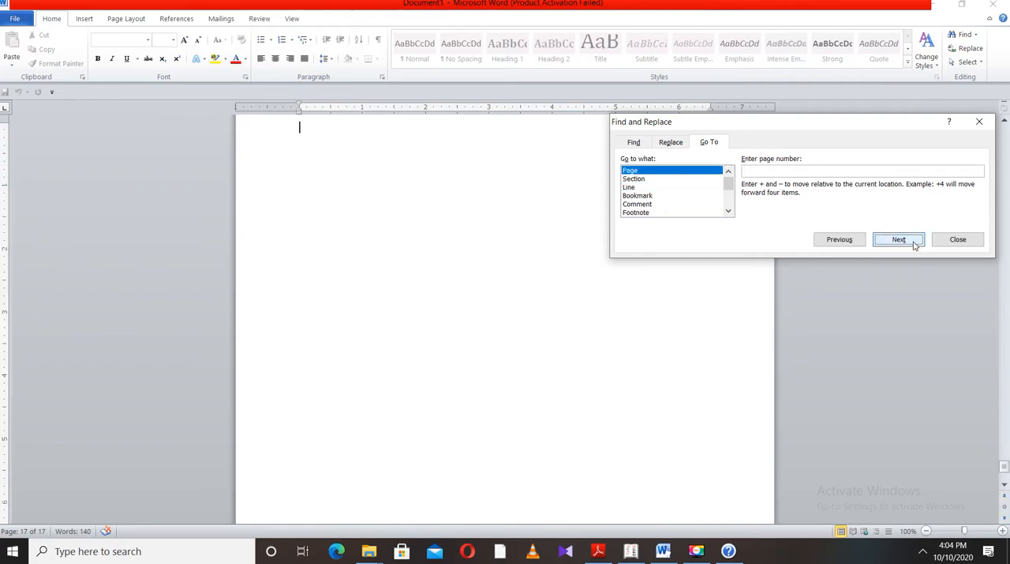
{"action": "left_click", "coordinate": [411, 156]}
{"action": "type", "text": "vvvff"}
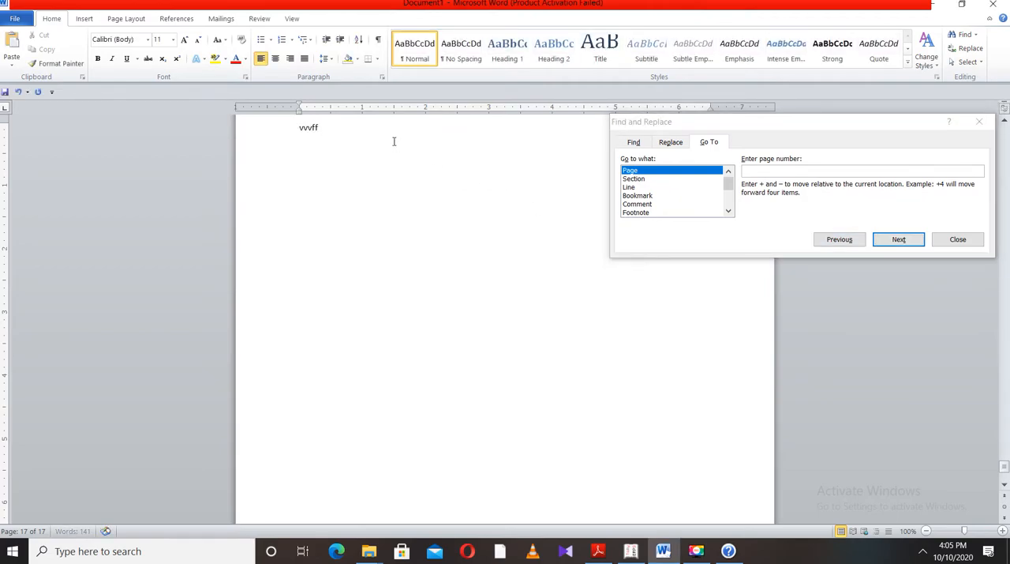
Go to page 5 and enter the text "ddff" at its beginning
{"action": "scroll", "coordinate": [489, 223], "scroll_direction": "up", "scroll_amount": 5}
{"action": "scroll", "coordinate": [490, 224], "scroll_direction": "up", "scroll_amount": 4}
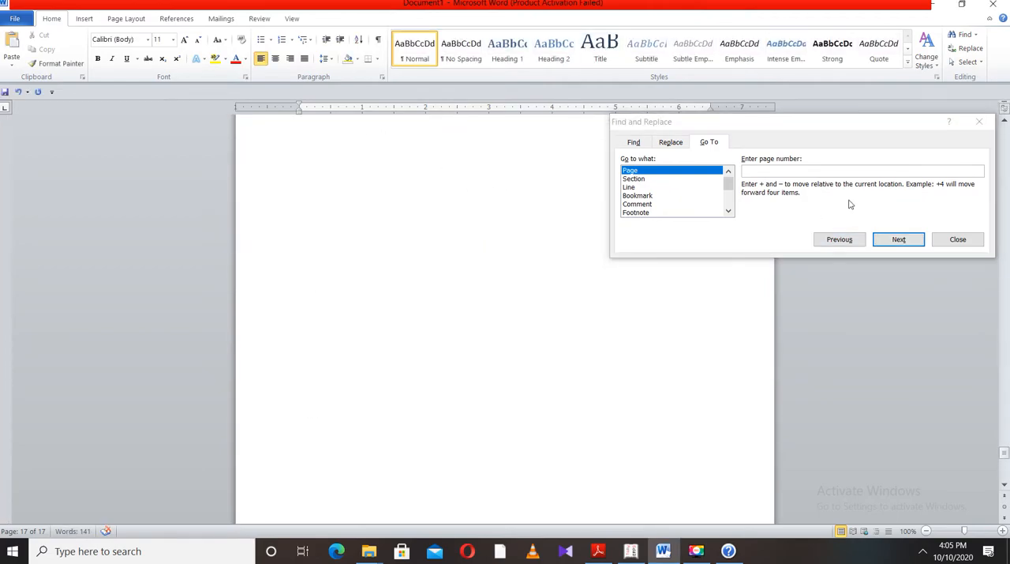
{"action": "left_click", "coordinate": [776, 170]}
{"action": "type", "text": "5"}
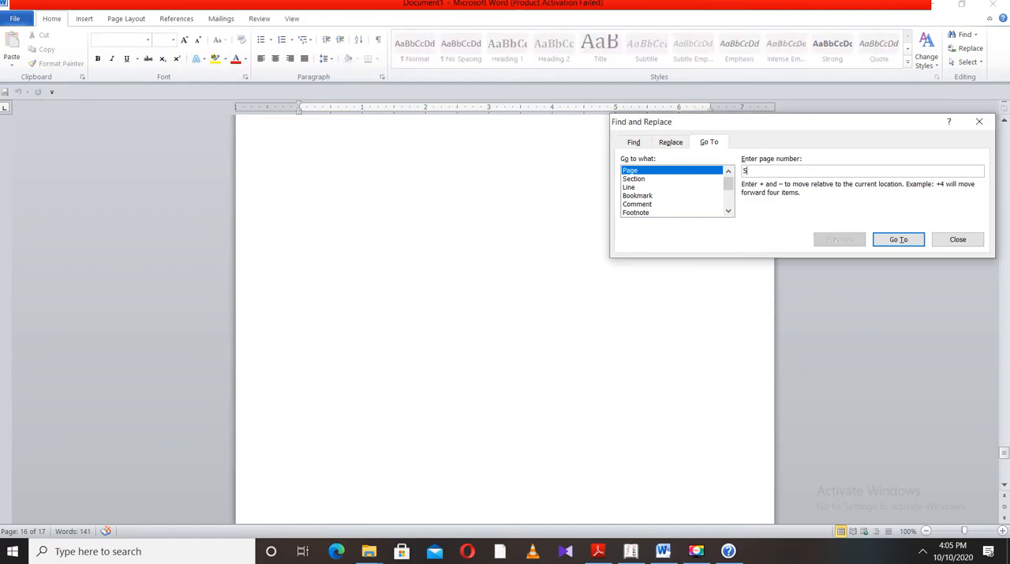
{"action": "left_click", "coordinate": [891, 239]}
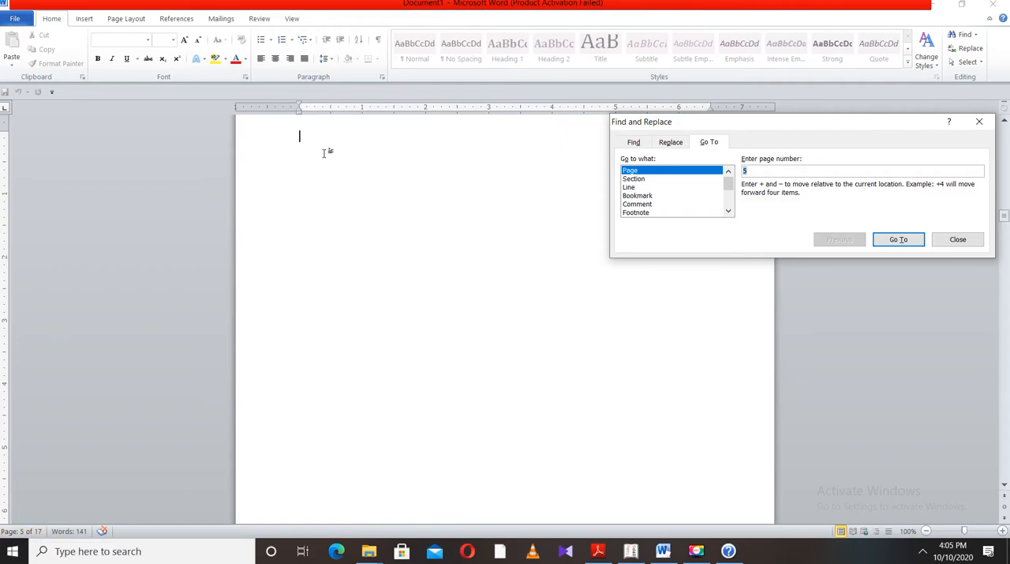
{"action": "type", "text": "ffgg"}
{"action": "left_click", "coordinate": [382, 144]}
{"action": "type", "text": "ddff"}
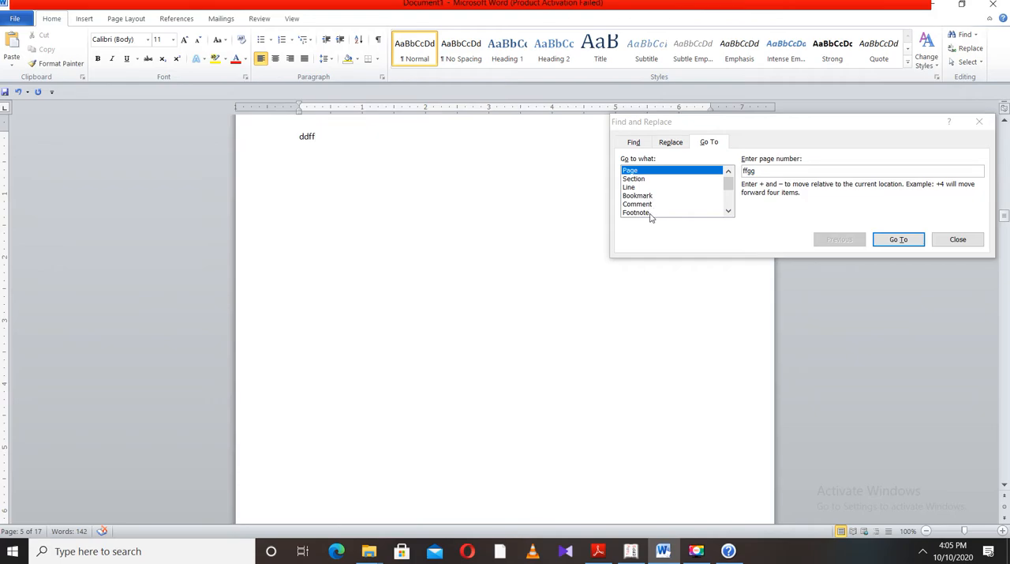
Look through the kinds of targets that Go To offers and close the Find and Replace dialog
{"action": "left_click", "coordinate": [728, 213]}
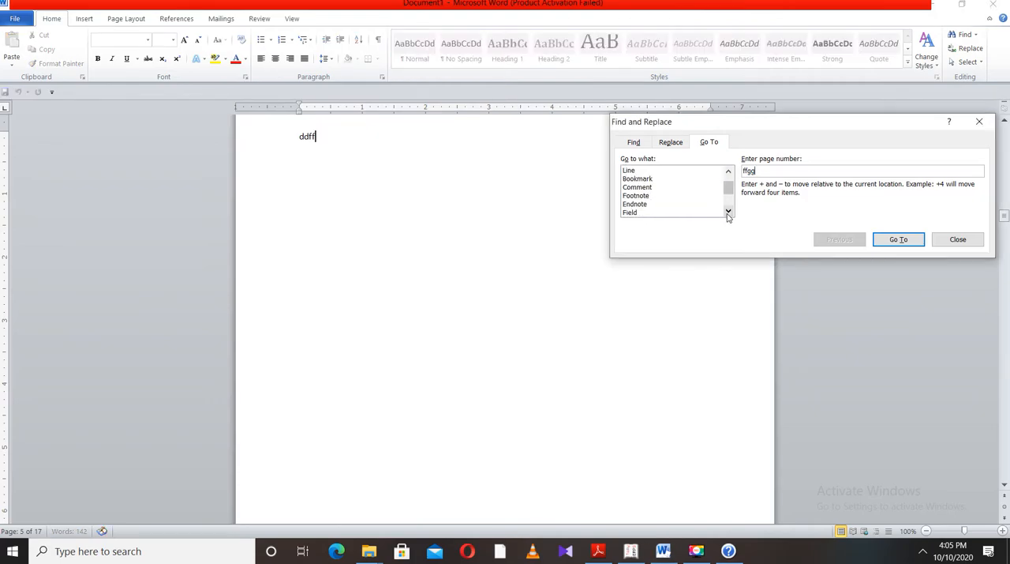
{"action": "left_click", "coordinate": [523, 209]}
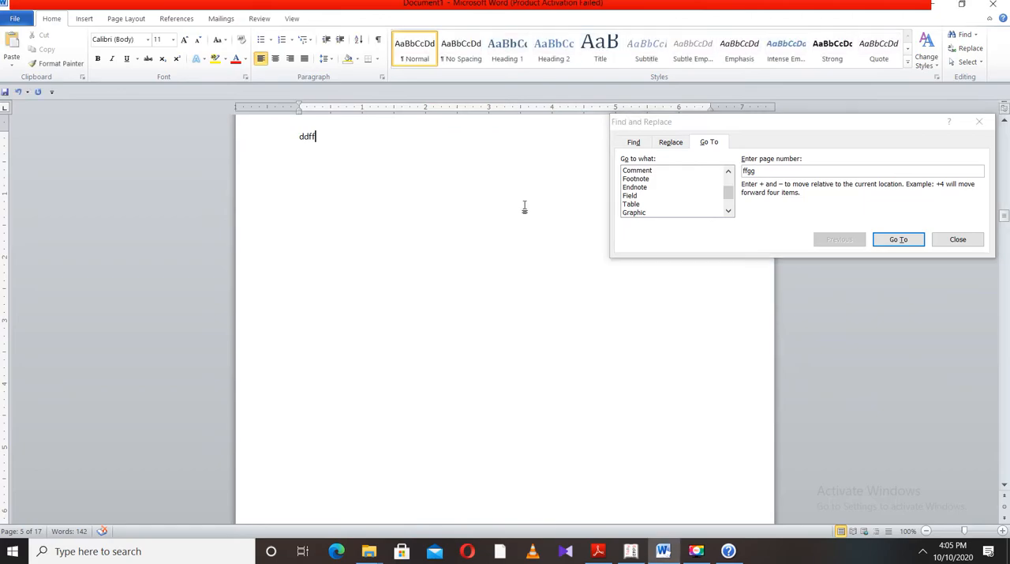
{"action": "left_click", "coordinate": [729, 172]}
{"action": "left_click", "coordinate": [729, 172]}
{"action": "left_click", "coordinate": [729, 172]}
{"action": "left_click", "coordinate": [729, 172]}
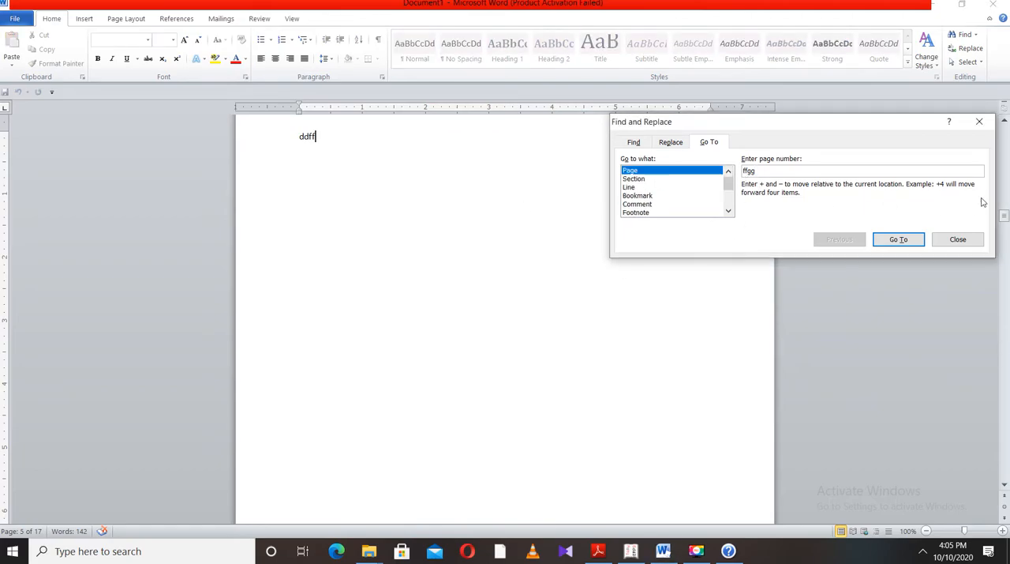
{"action": "left_click", "coordinate": [979, 123]}
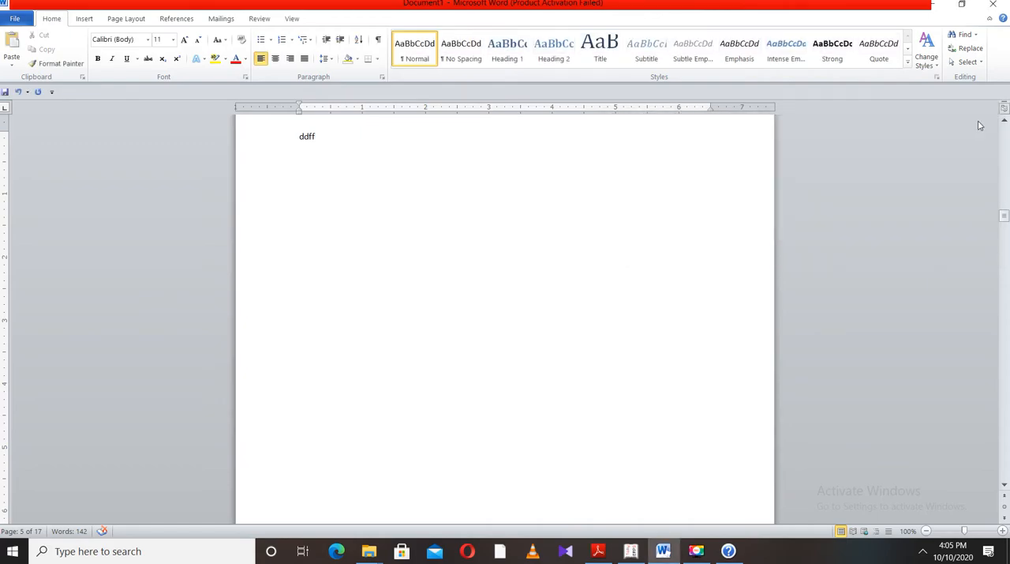
Open and close the Navigation search pane, and do the same with the Go To dialog
{"action": "key", "text": "ctrl+f"}
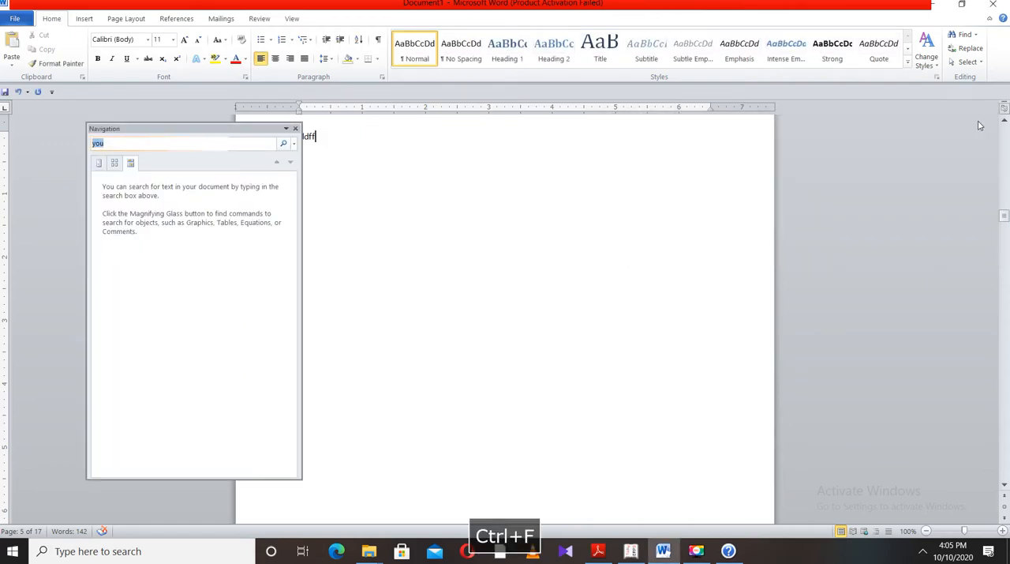
{"action": "left_click", "coordinate": [296, 129]}
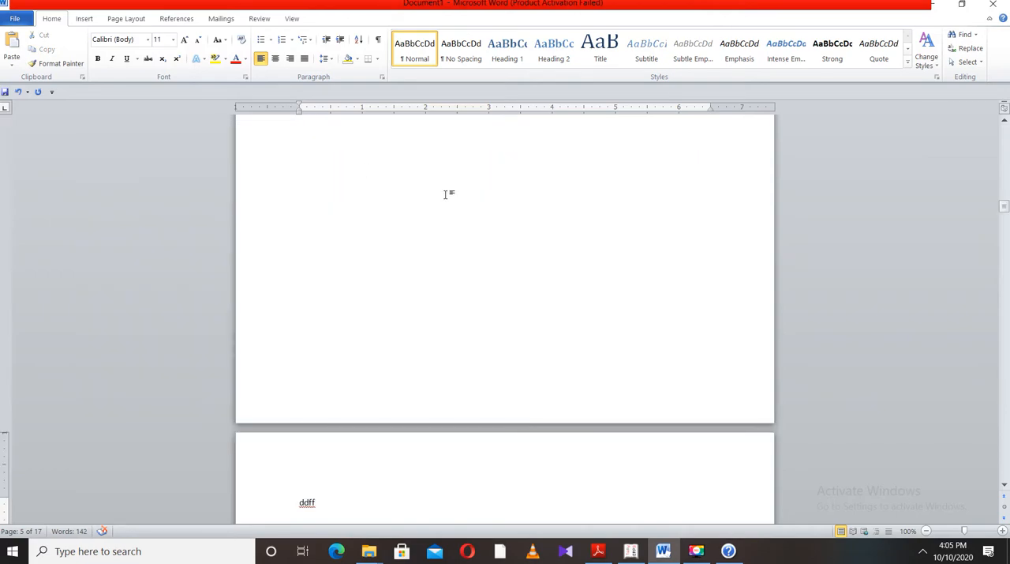
{"action": "key", "text": "ctrl+g"}
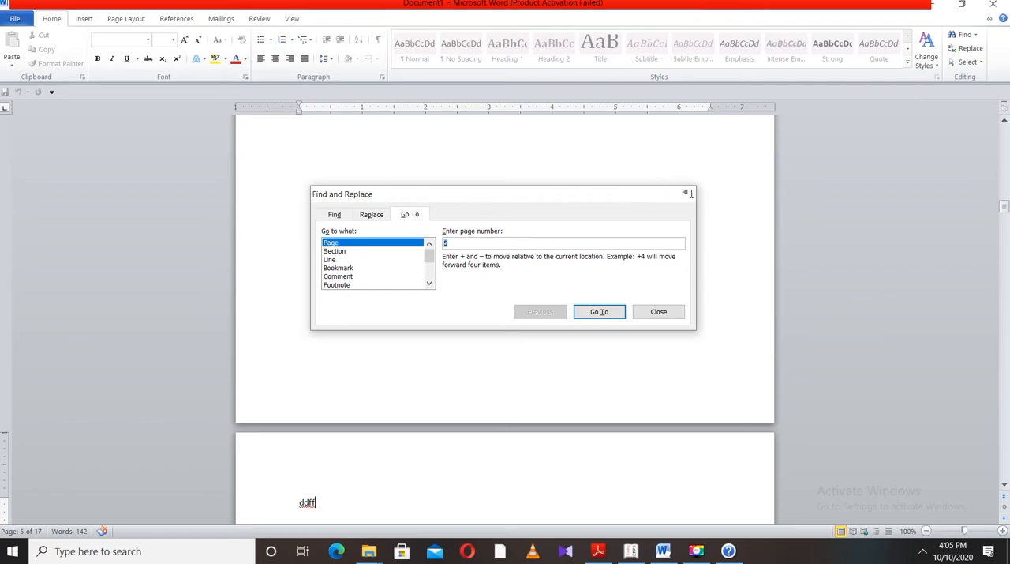
{"action": "left_click", "coordinate": [688, 195]}
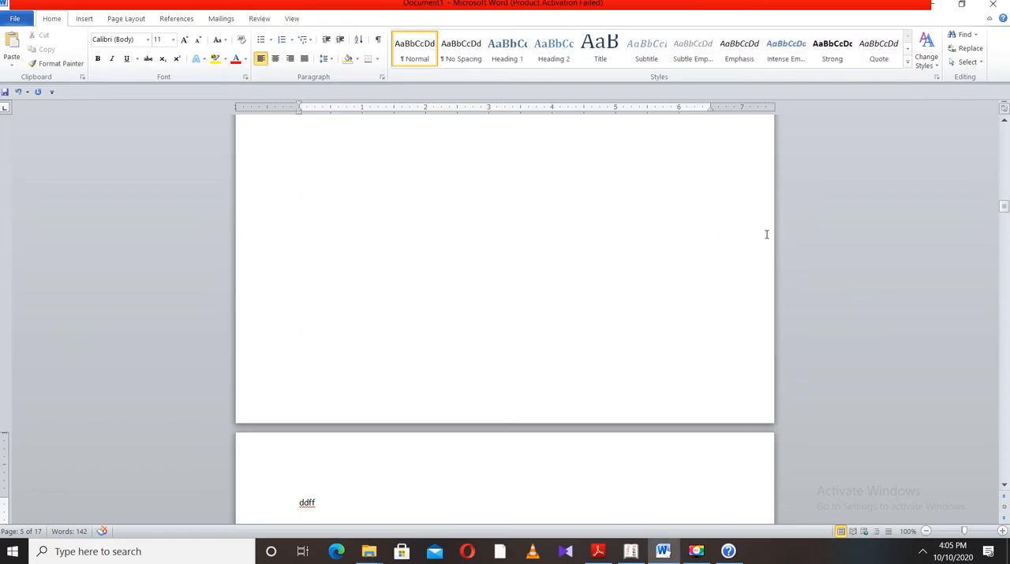
Look at the print settings and return to the document, and open and close the Replace dialog
{"action": "key", "text": "ctrl+q"}
{"action": "key", "text": "ctrl+q"}
{"action": "key", "text": "ctrl+p"}
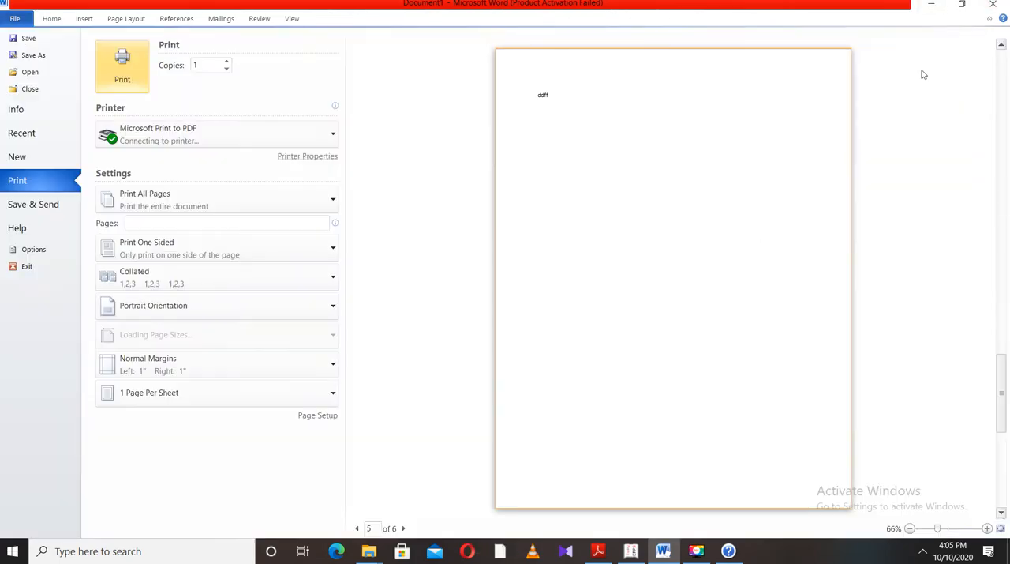
{"action": "left_click", "coordinate": [50, 22]}
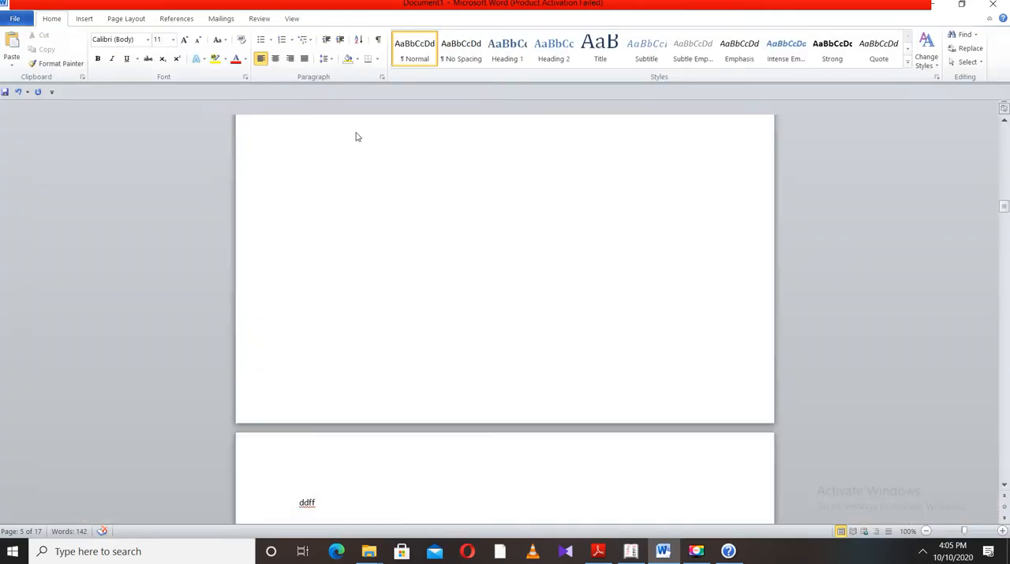
{"action": "left_click", "coordinate": [973, 50]}
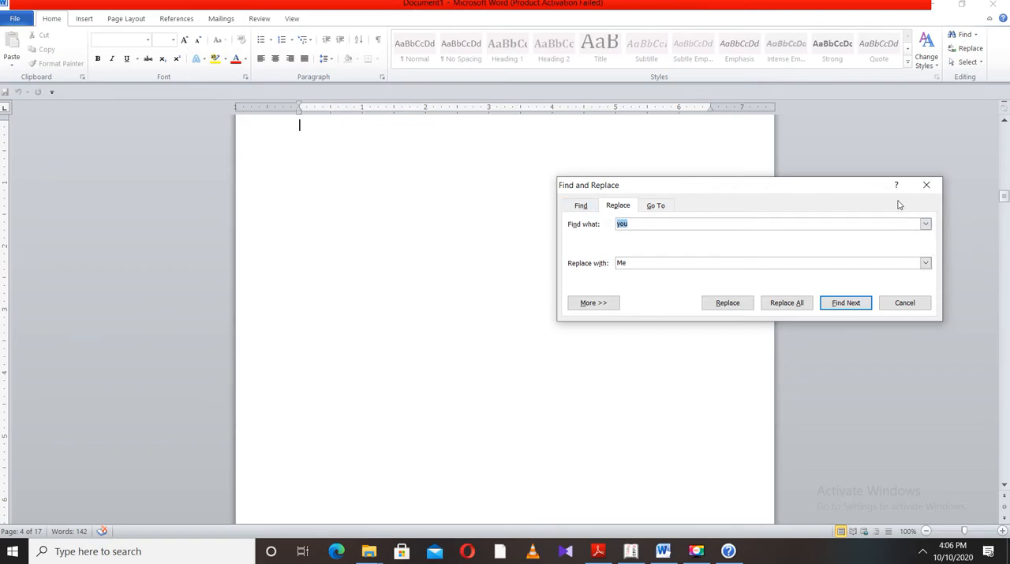
{"action": "left_click", "coordinate": [908, 307]}
Select the document's entire content and check the selection back to the first page
{"action": "left_click", "coordinate": [968, 62]}
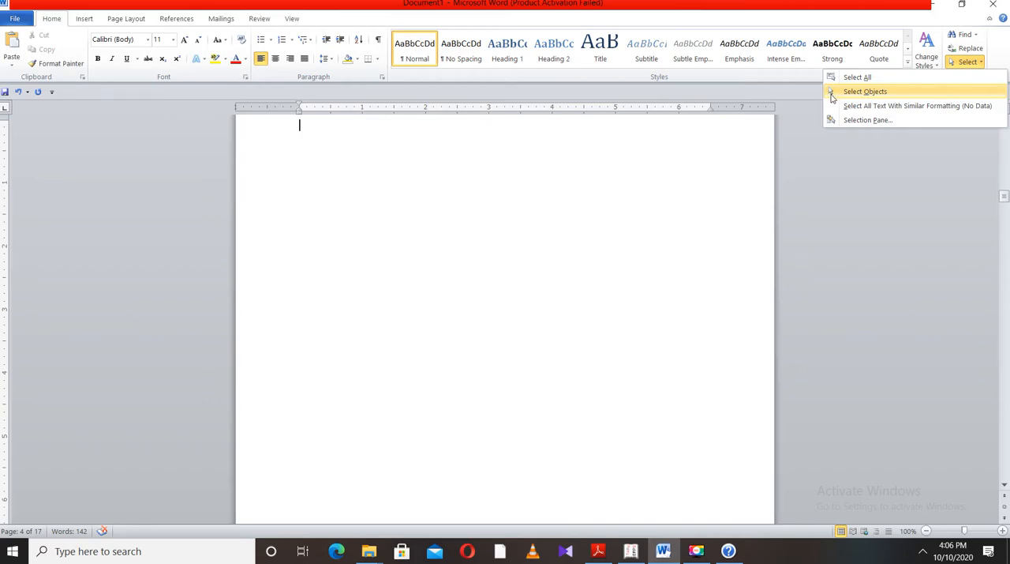
{"action": "left_click", "coordinate": [857, 77]}
{"action": "scroll", "coordinate": [631, 177], "scroll_direction": "up", "scroll_amount": 6}
{"action": "scroll", "coordinate": [624, 170], "scroll_direction": "down", "scroll_amount": 8}
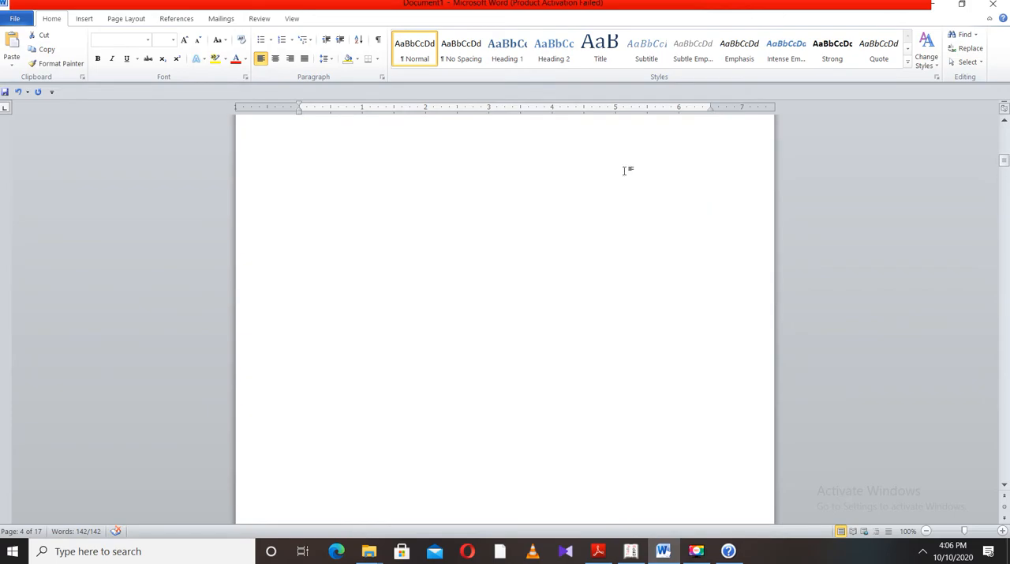
{"action": "scroll", "coordinate": [626, 174], "scroll_direction": "up", "scroll_amount": 3}
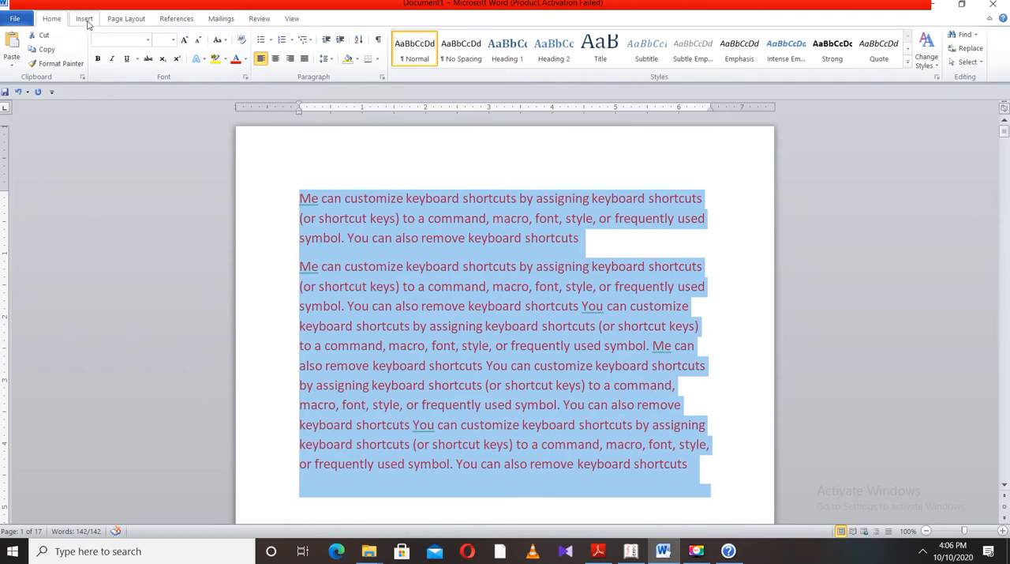
Draw a rectangle about 2.25" high and 3.14" wide over the start of the text and fill it with a lighter blue theme colour
{"action": "left_click", "coordinate": [84, 18]}
{"action": "left_click", "coordinate": [489, 196]}
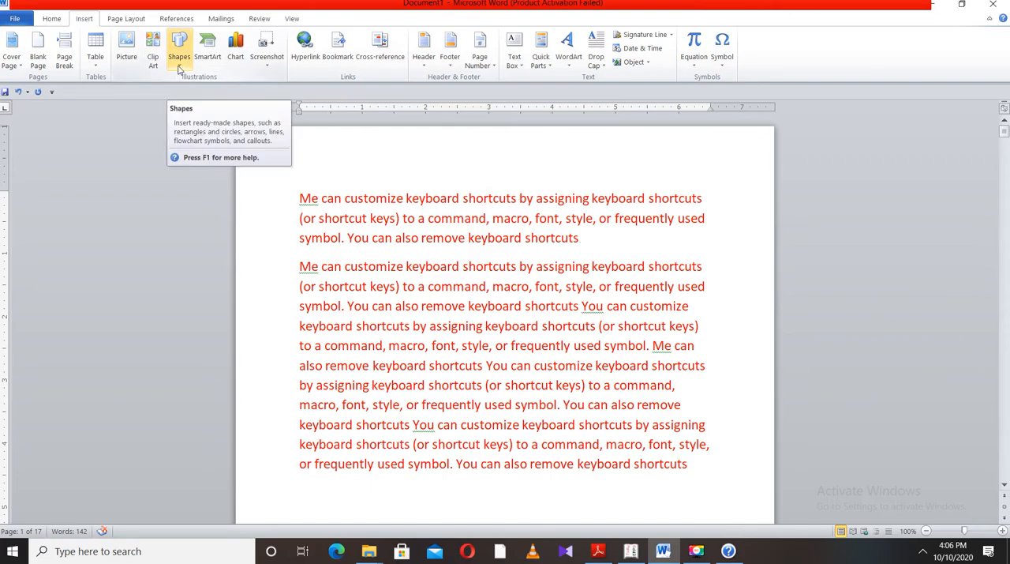
{"action": "left_click", "coordinate": [179, 69]}
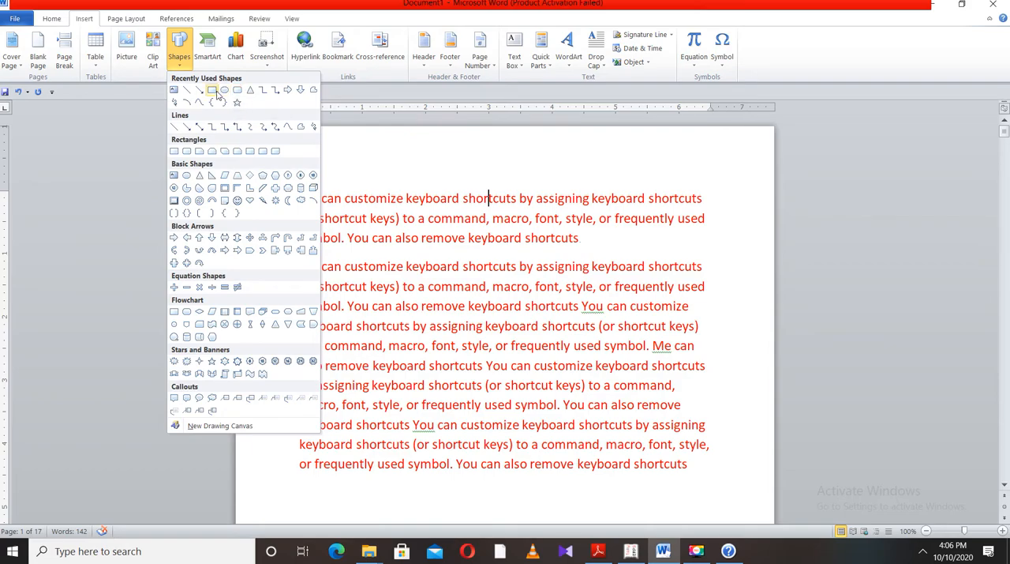
{"action": "left_click", "coordinate": [212, 91]}
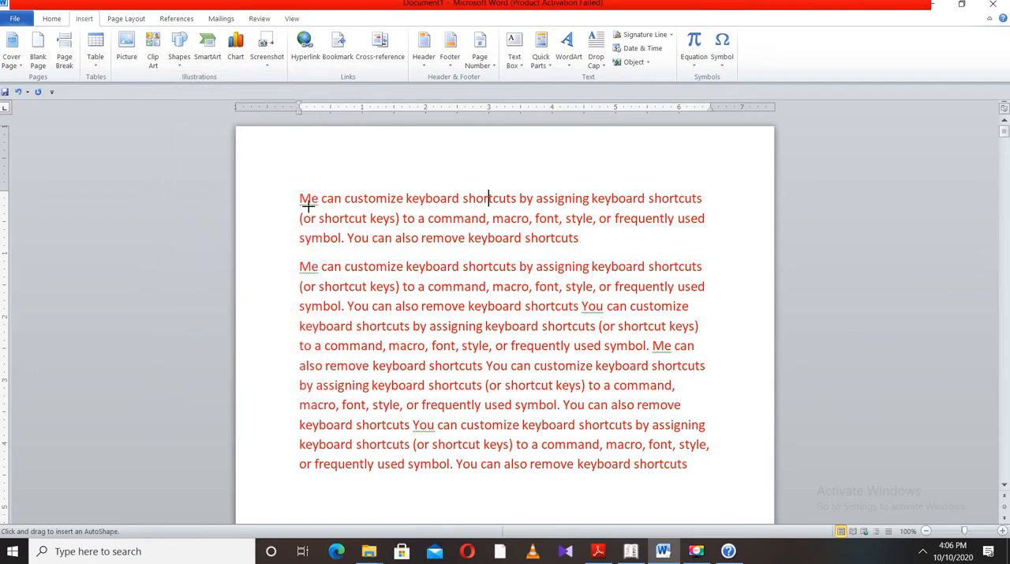
{"action": "left_click_drag", "start_coordinate": [301, 194], "coordinate": [500, 337]}
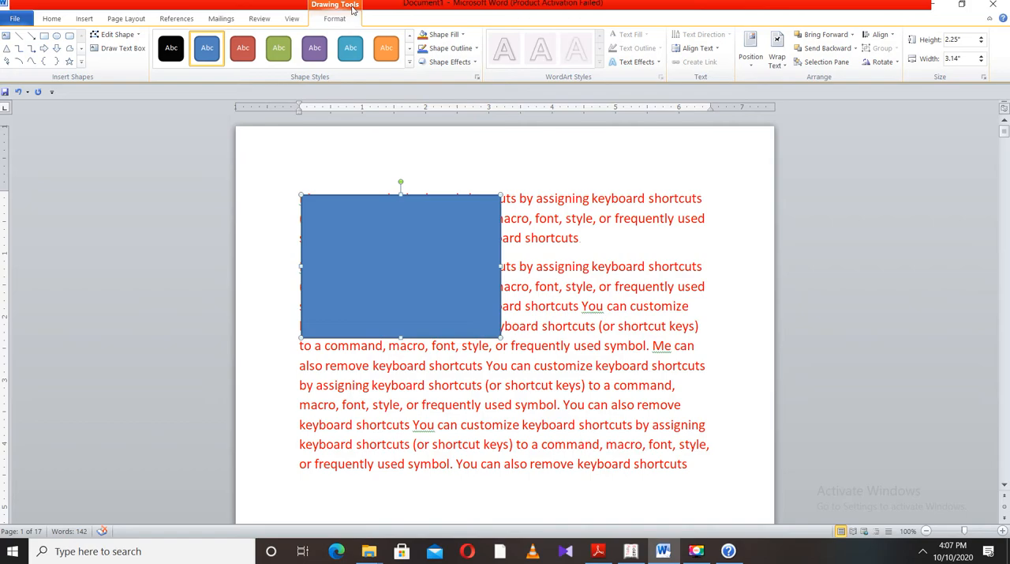
{"action": "left_click", "coordinate": [464, 37]}
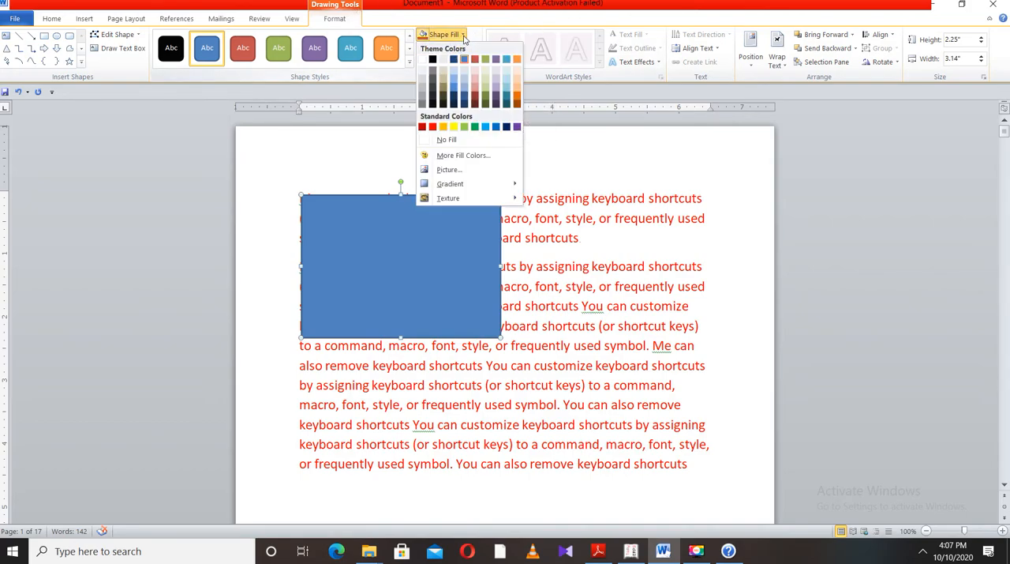
{"action": "left_click", "coordinate": [458, 92]}
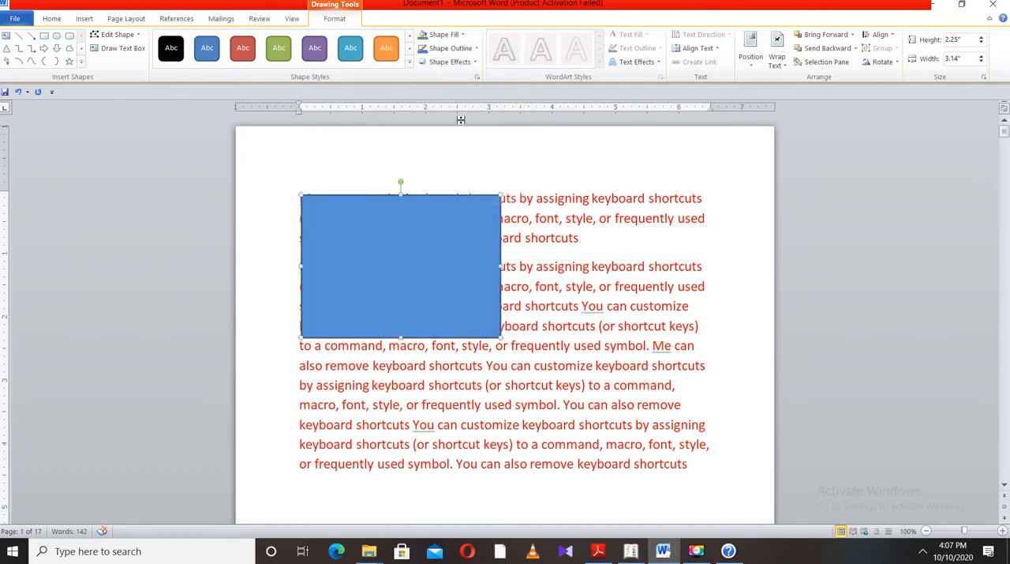
Open more fill colours for the rectangle and try several standard colours, ending with pale yellow
{"action": "left_click", "coordinate": [462, 36]}
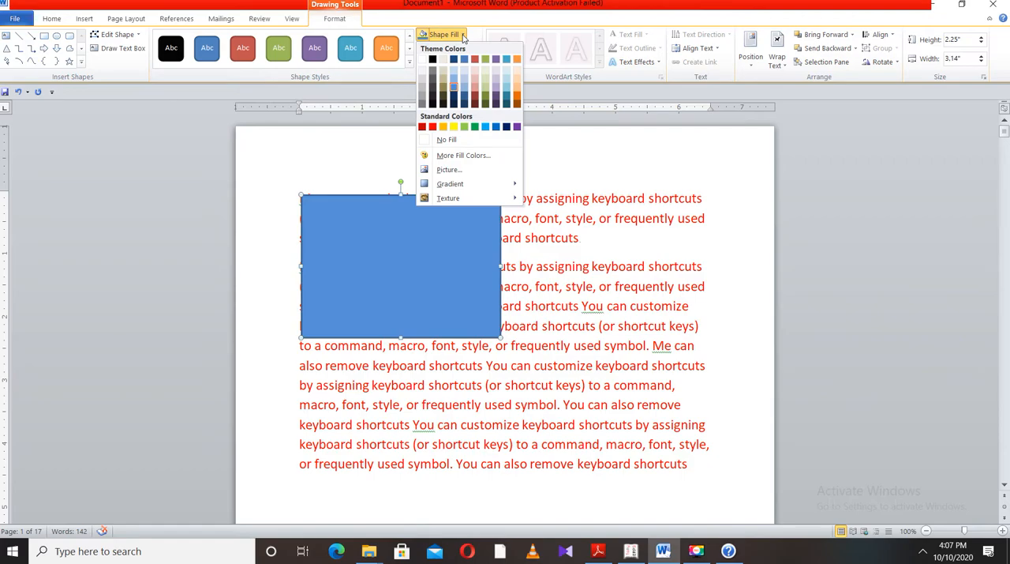
{"action": "left_click", "coordinate": [487, 156]}
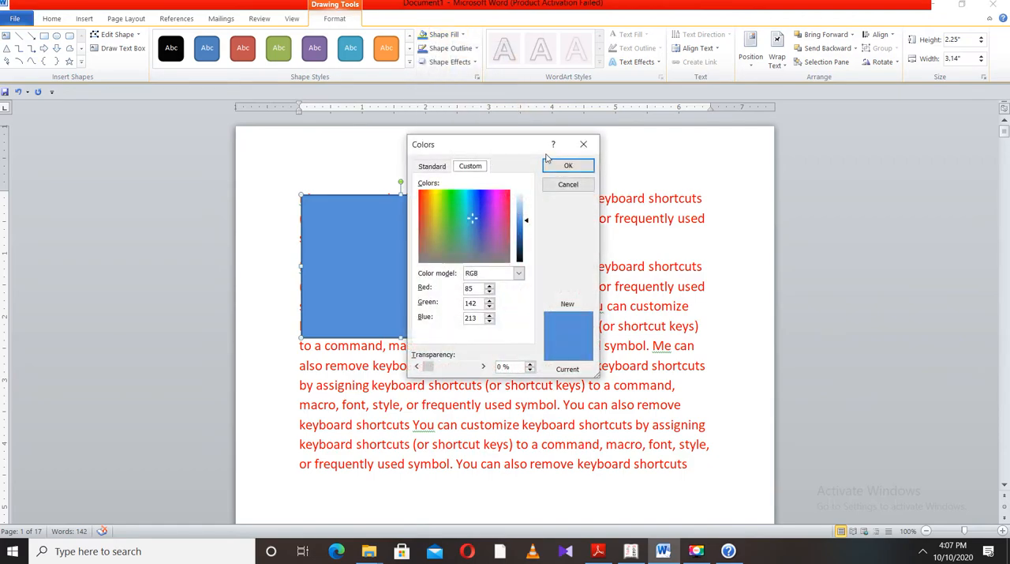
{"action": "left_click_drag", "start_coordinate": [521, 146], "coordinate": [659, 157]}
{"action": "left_click", "coordinate": [597, 166]}
{"action": "left_click", "coordinate": [635, 167]}
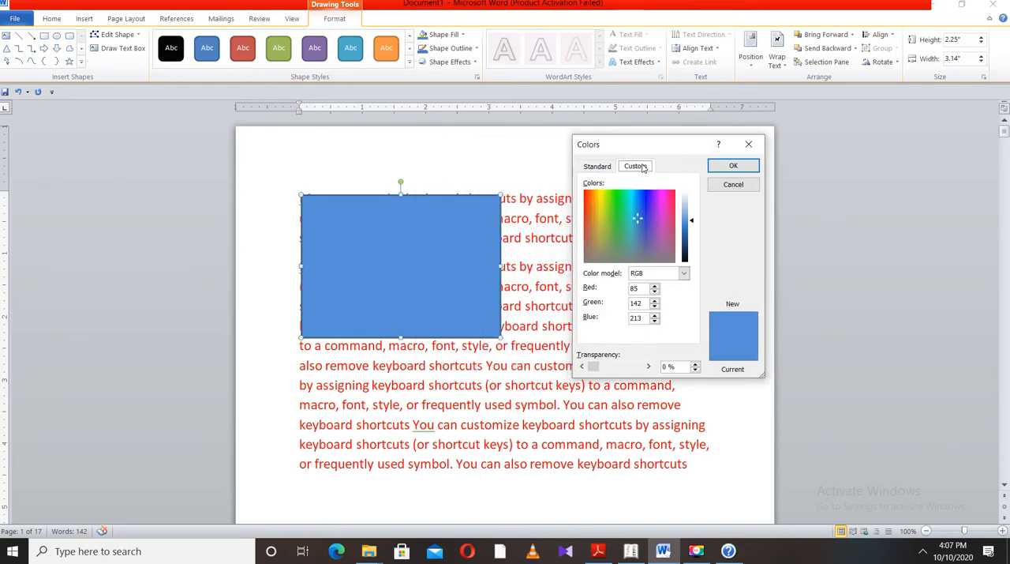
{"action": "left_click", "coordinate": [596, 168]}
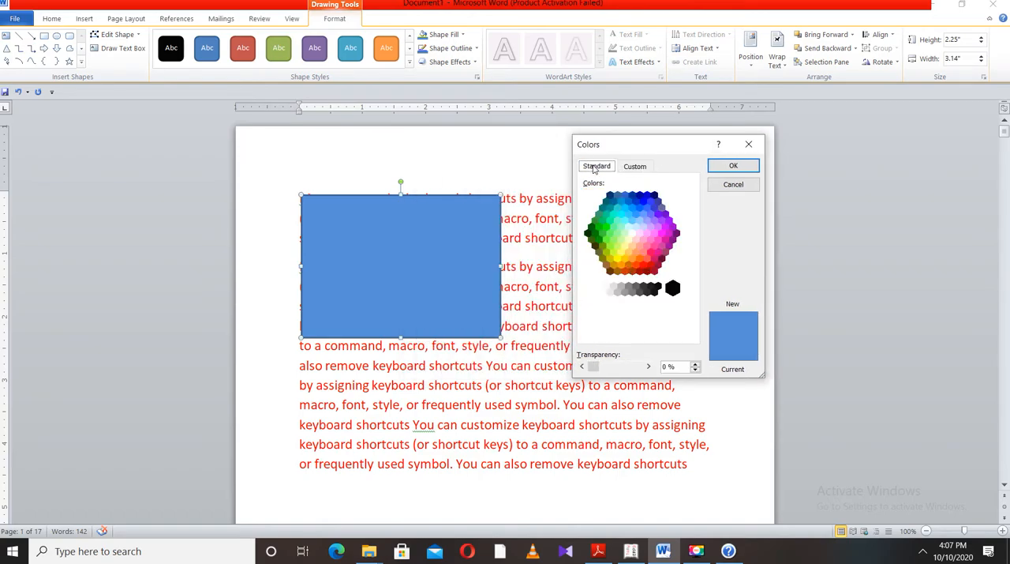
{"action": "left_click", "coordinate": [632, 209]}
{"action": "left_click", "coordinate": [649, 219]}
{"action": "left_click", "coordinate": [659, 240]}
{"action": "left_click", "coordinate": [651, 251]}
{"action": "left_click", "coordinate": [628, 240]}
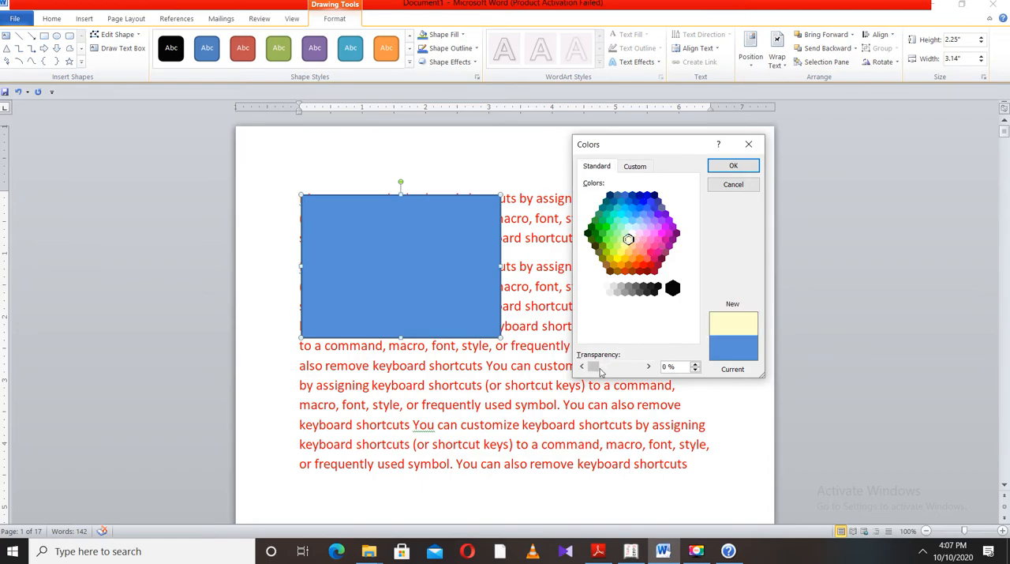
Try a fill transparency of 63% with blue and red standard colours, and set the transparency back to 0%
{"action": "left_click_drag", "start_coordinate": [595, 367], "coordinate": [623, 368]}
{"action": "left_click", "coordinate": [643, 215]}
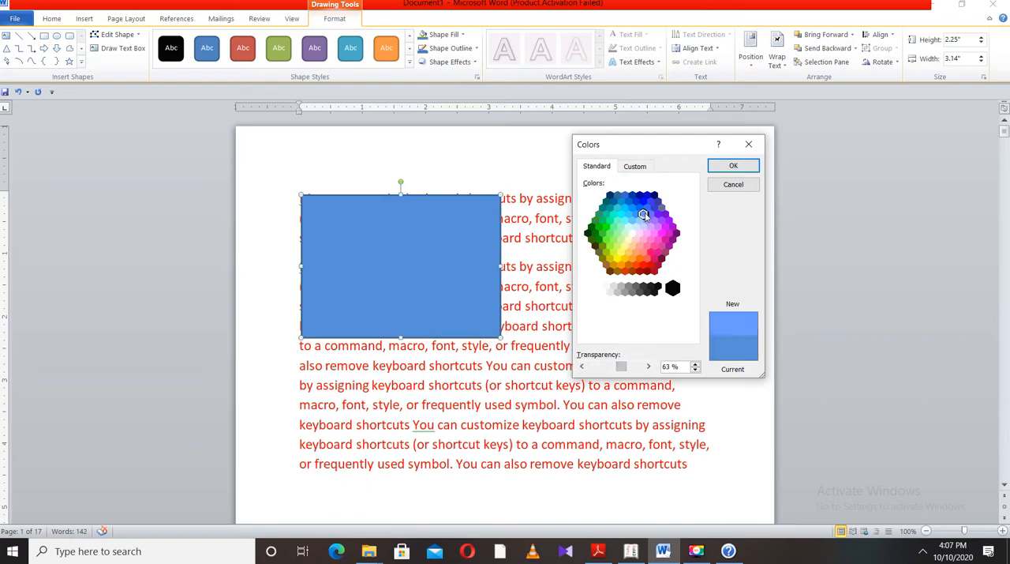
{"action": "left_click", "coordinate": [651, 265]}
{"action": "left_click_drag", "start_coordinate": [622, 371], "coordinate": [592, 371]}
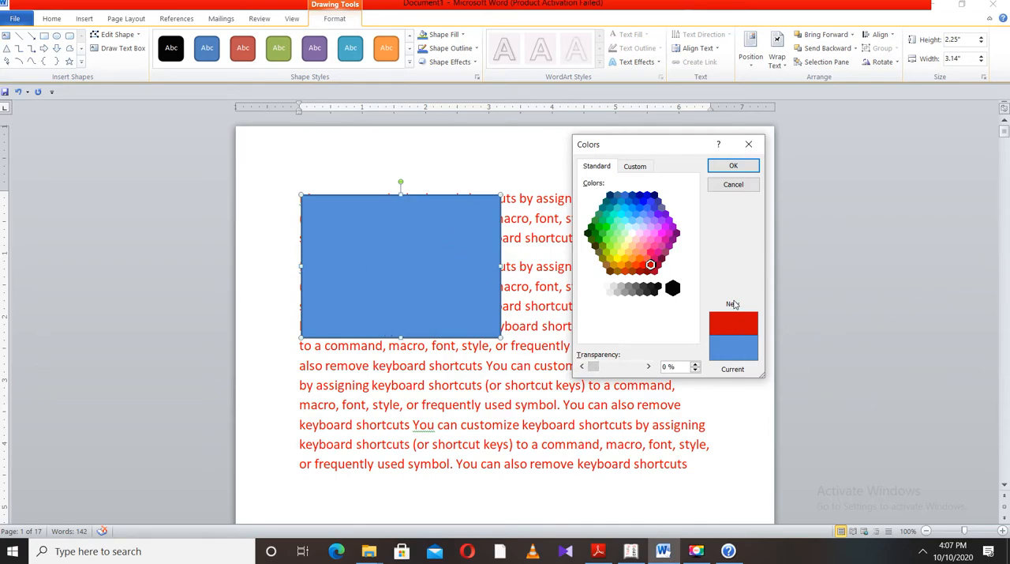
Fill the rectangle with the standard magenta at 0% transparency
{"action": "left_click", "coordinate": [654, 272]}
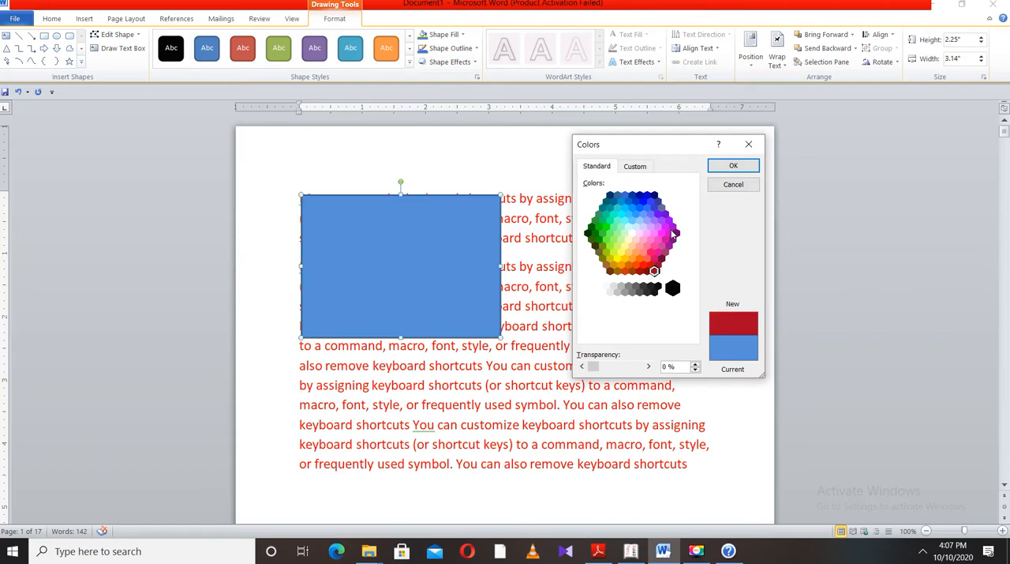
{"action": "left_click", "coordinate": [670, 233]}
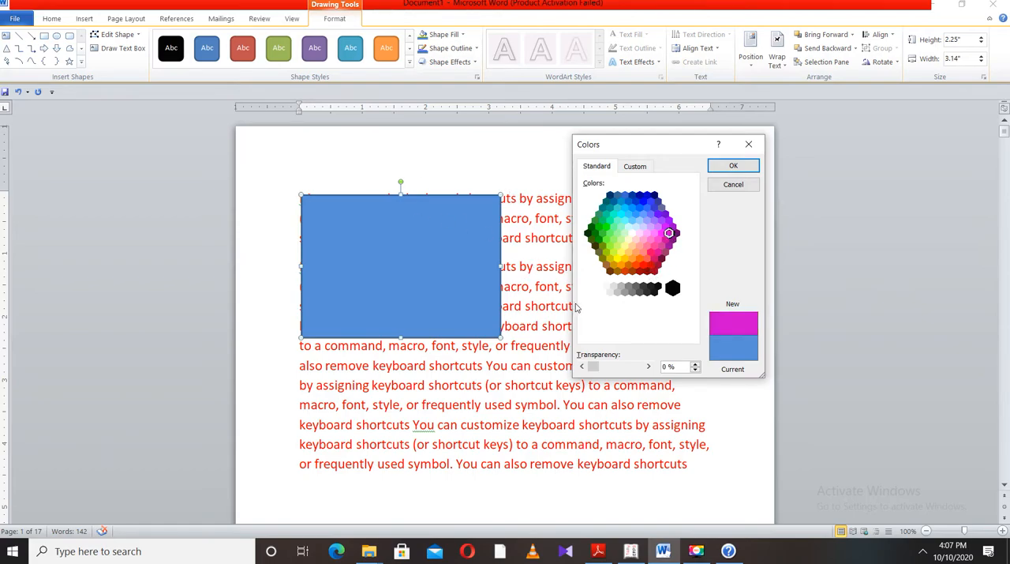
{"action": "mouse_move", "coordinate": [594, 373]}
{"action": "left_mouse_down"}
{"action": "mouse_move", "coordinate": [636, 377]}
{"action": "mouse_move", "coordinate": [584, 372]}
{"action": "mouse_move", "coordinate": [606, 371]}
{"action": "mouse_move", "coordinate": [594, 371]}
{"action": "left_mouse_up"}
{"action": "left_click", "coordinate": [733, 165]}
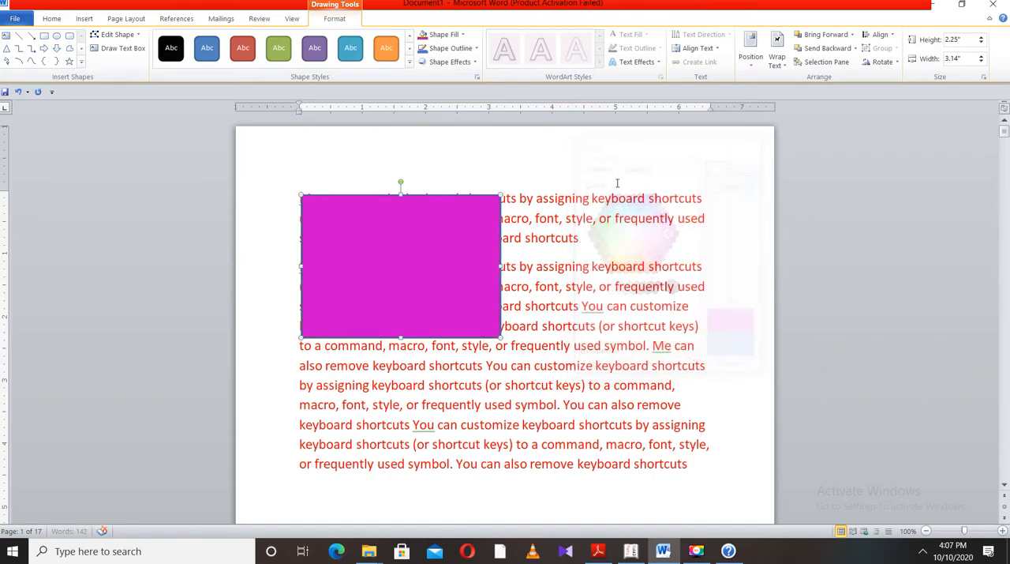
Fill the rectangle with a custom bright green, using the RGB colour model with about red 66, green 225 and blue 39
{"action": "left_click", "coordinate": [464, 38]}
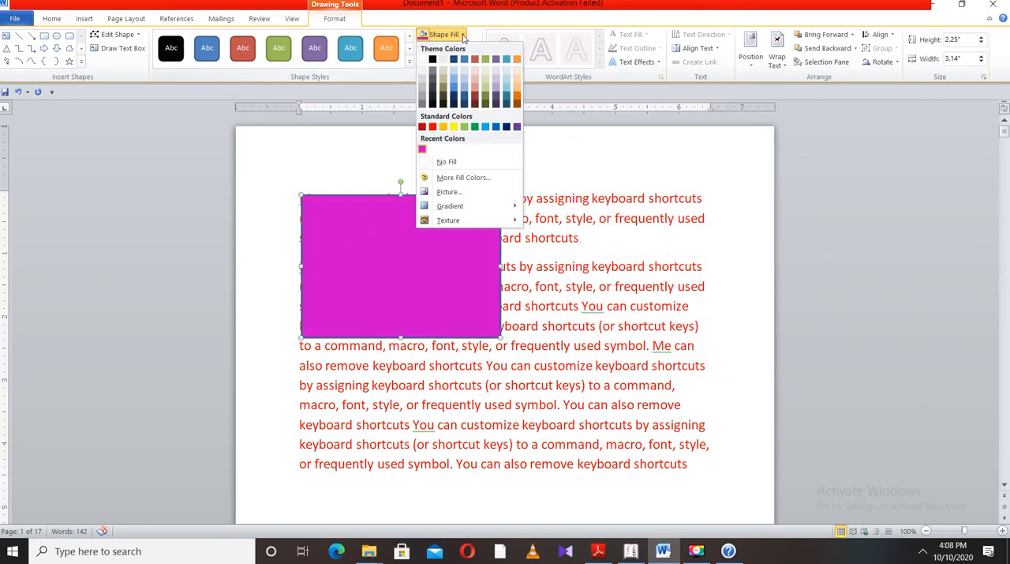
{"action": "left_click", "coordinate": [462, 178]}
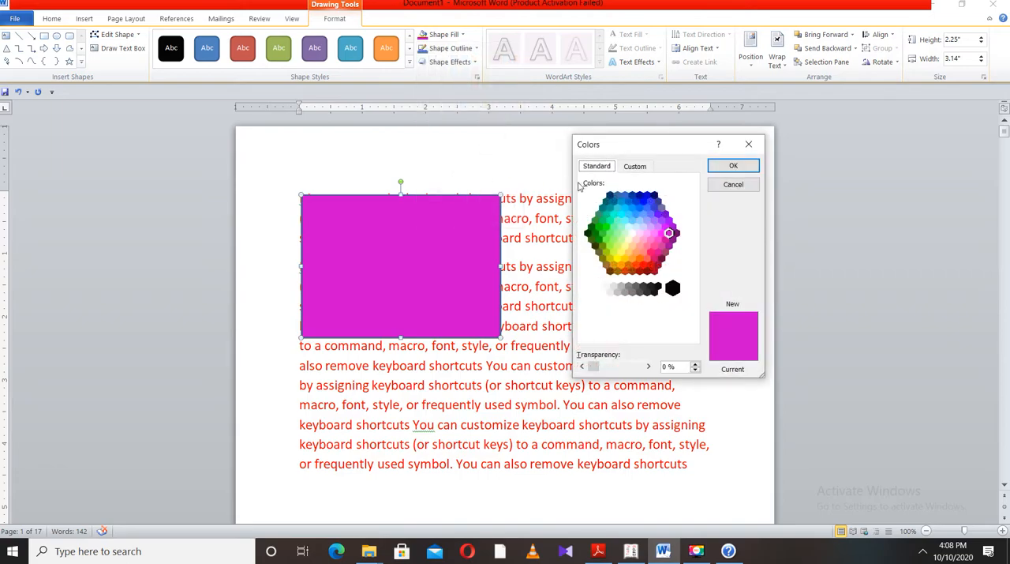
{"action": "left_click", "coordinate": [626, 172]}
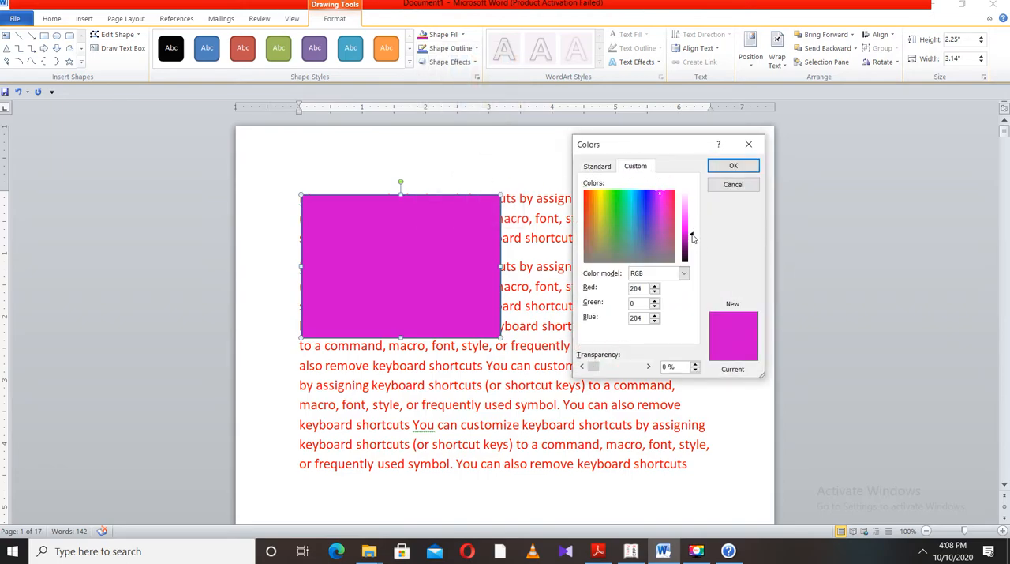
{"action": "left_click_drag", "start_coordinate": [693, 237], "coordinate": [691, 213]}
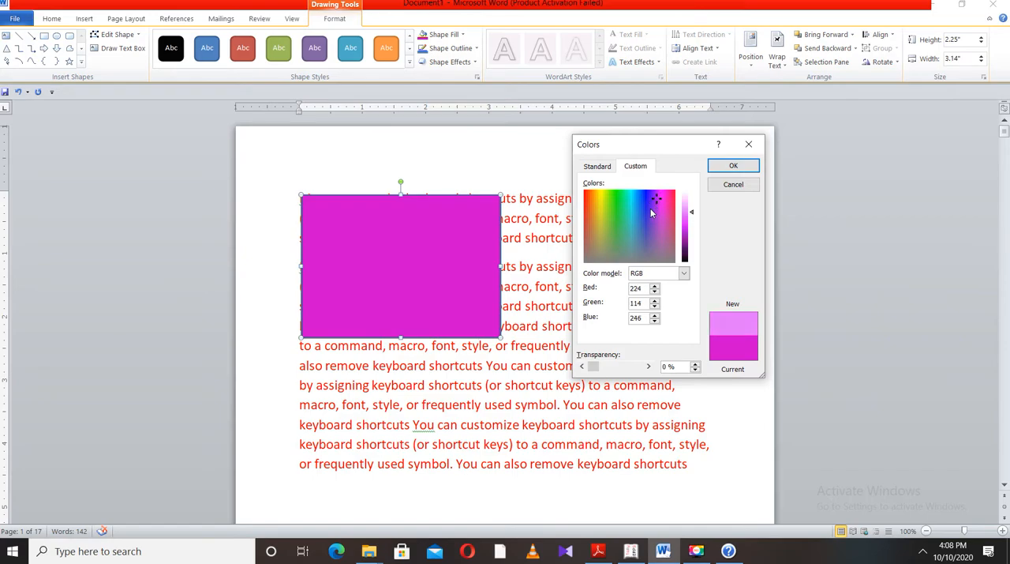
{"action": "left_click", "coordinate": [592, 212]}
{"action": "left_click", "coordinate": [612, 208]}
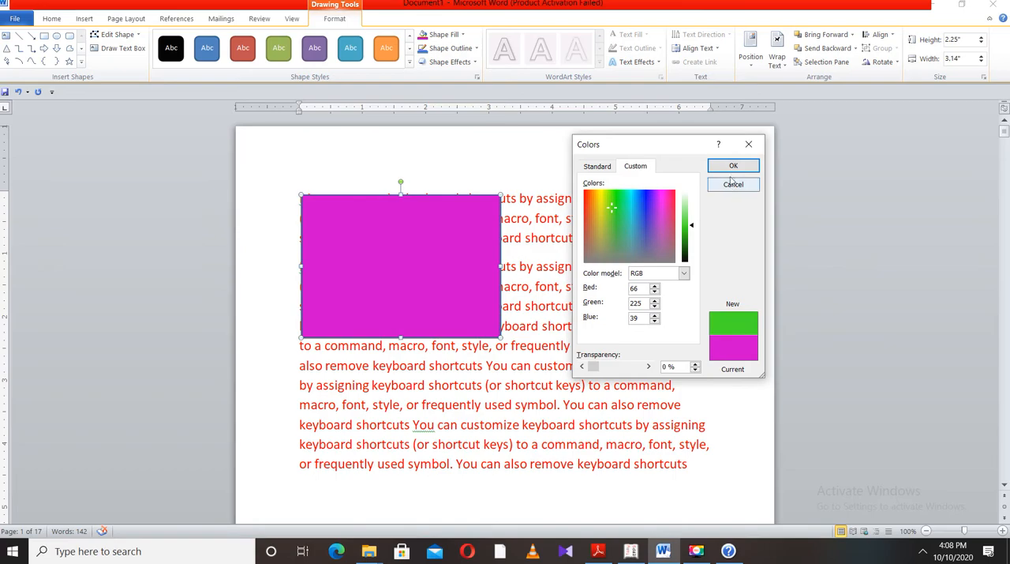
{"action": "mouse_move", "coordinate": [692, 227]}
{"action": "left_mouse_down"}
{"action": "mouse_move", "coordinate": [693, 246]}
{"action": "mouse_move", "coordinate": [693, 208]}
{"action": "mouse_move", "coordinate": [699, 248]}
{"action": "mouse_move", "coordinate": [692, 213]}
{"action": "mouse_move", "coordinate": [693, 229]}
{"action": "left_mouse_up"}
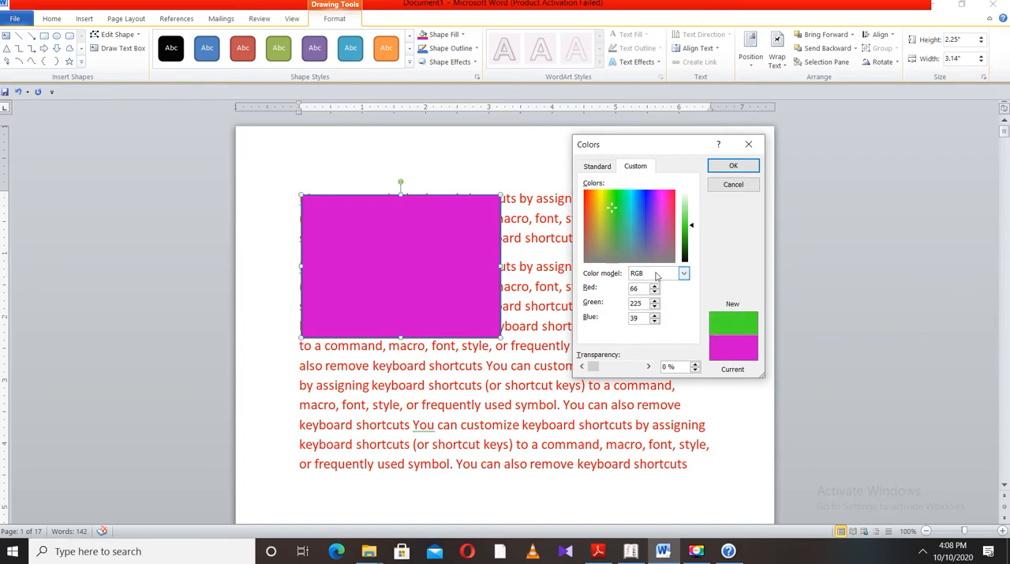
{"action": "left_click", "coordinate": [683, 274]}
{"action": "left_click", "coordinate": [640, 281]}
{"action": "double_click", "coordinate": [655, 289]}
{"action": "double_click", "coordinate": [655, 294]}
{"action": "left_click", "coordinate": [736, 166]}
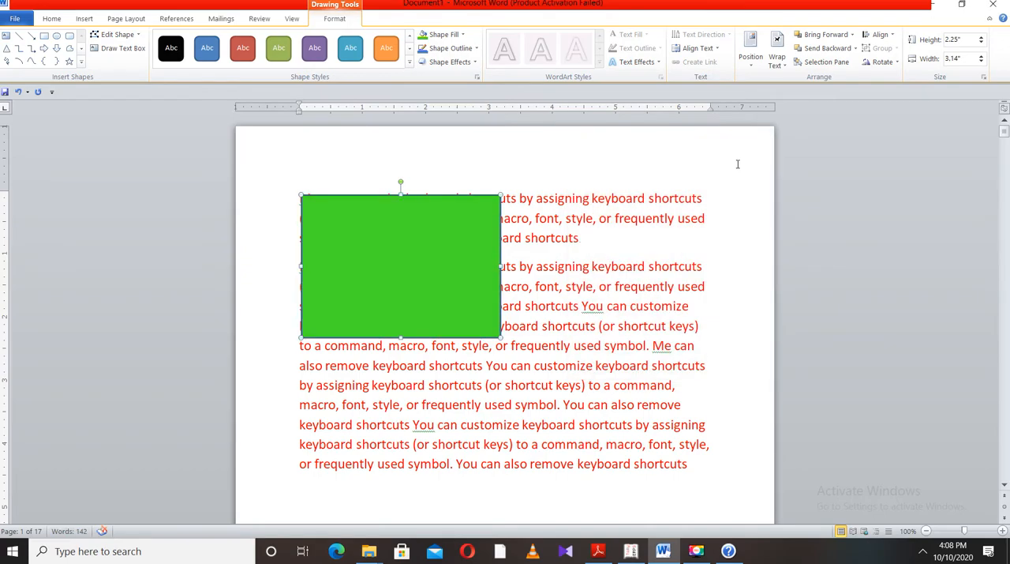
Fill the rectangle with the picture "images" from the Pictures folder and stretch the shape's lower edge downward to make it taller
{"action": "left_click", "coordinate": [442, 33]}
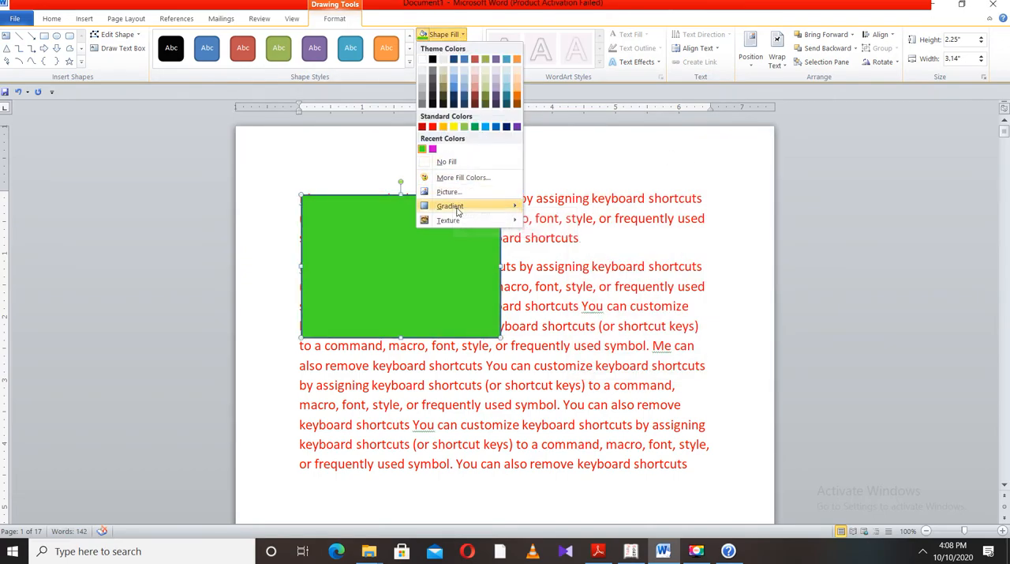
{"action": "mouse_move", "coordinate": [459, 211]}
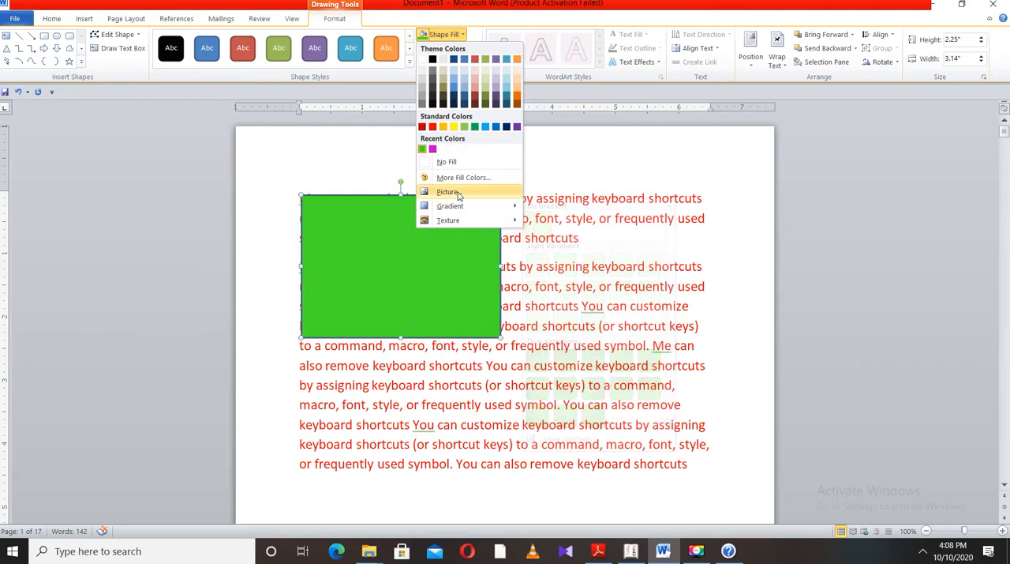
{"action": "left_click", "coordinate": [449, 192]}
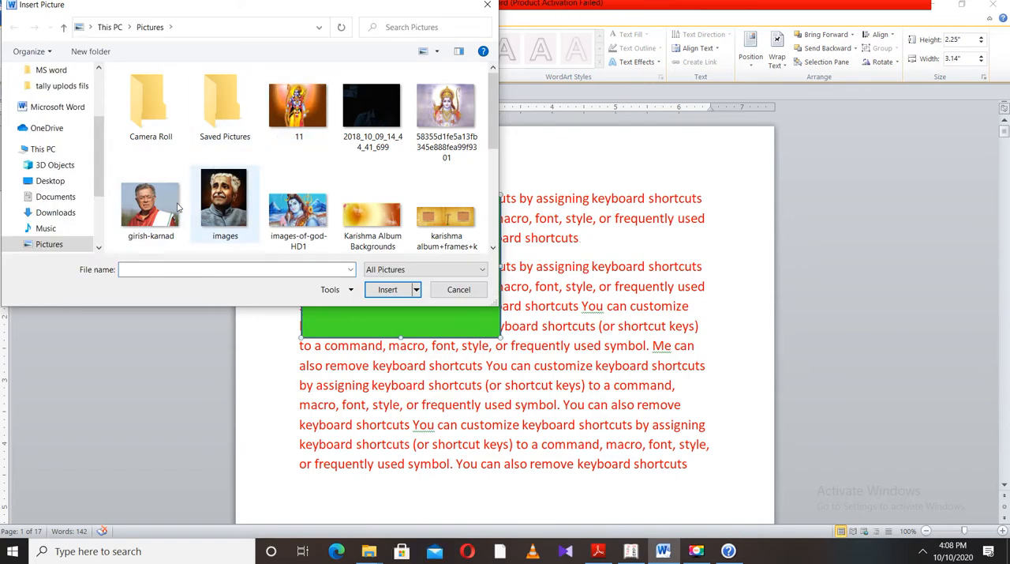
{"action": "left_click", "coordinate": [225, 199]}
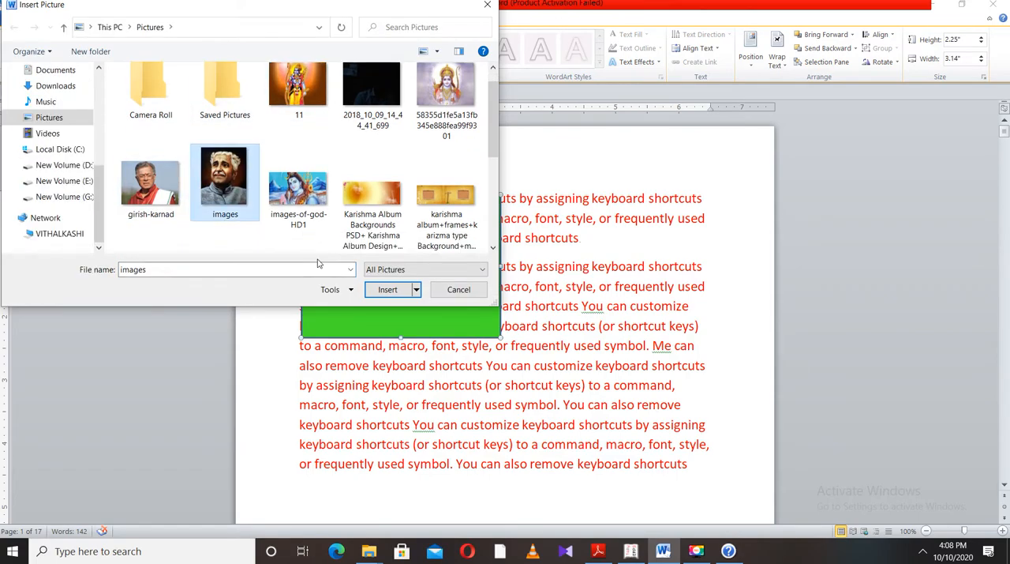
{"action": "left_click", "coordinate": [387, 289]}
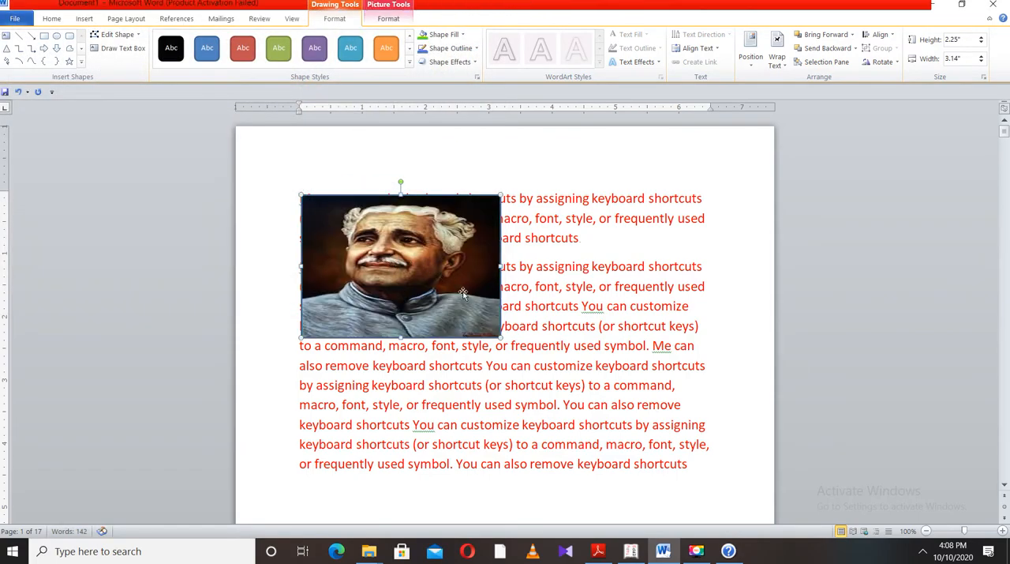
{"action": "left_click_drag", "start_coordinate": [401, 340], "coordinate": [401, 424]}
Justify all the paragraphs and shrink the picture-filled rectangle to about 1.32" high by 1.15" wide
{"action": "left_click_drag", "start_coordinate": [688, 463], "coordinate": [301, 197]}
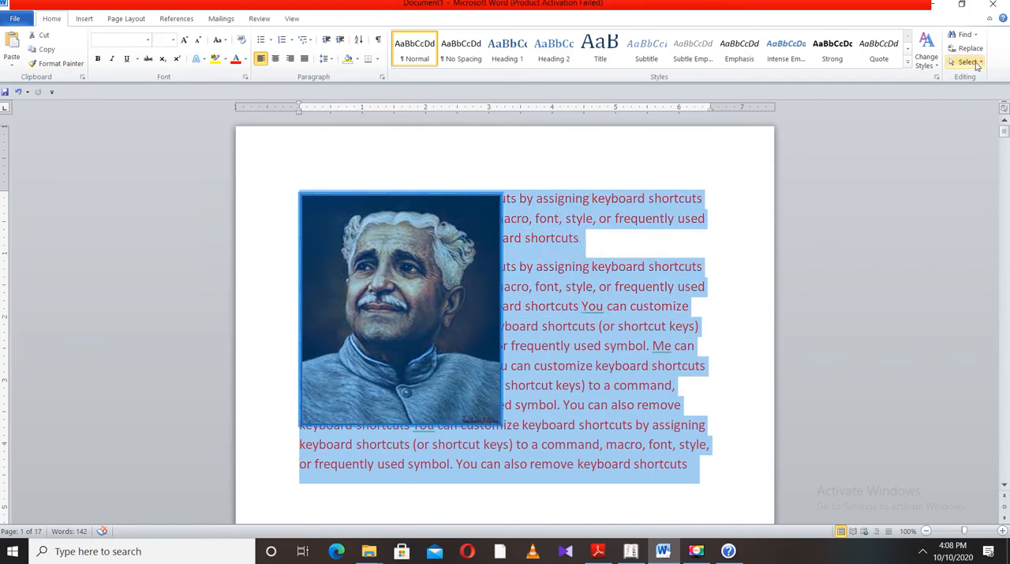
{"action": "left_click", "coordinate": [304, 60]}
{"action": "left_click", "coordinate": [434, 307]}
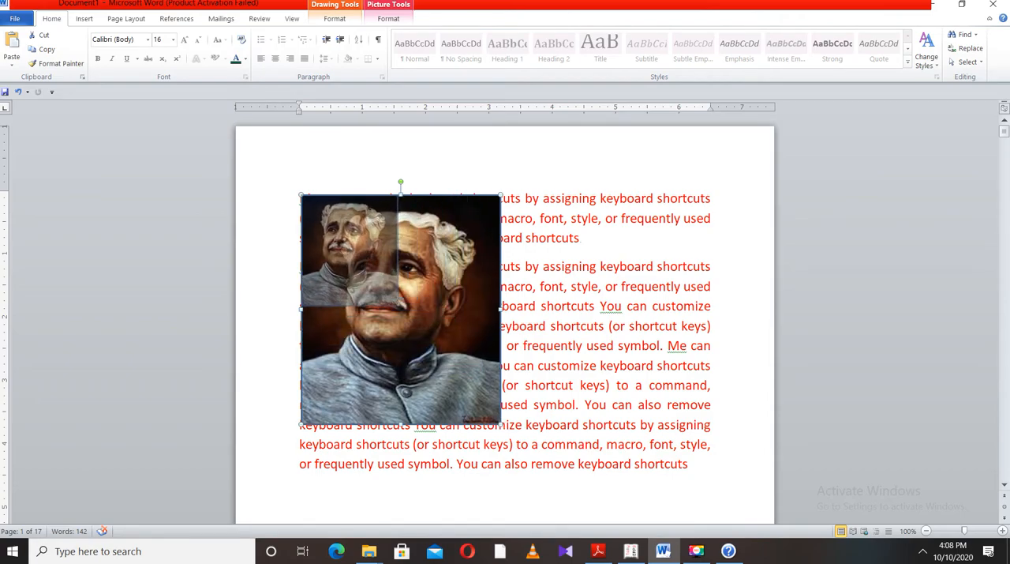
{"action": "left_click_drag", "start_coordinate": [373, 269], "coordinate": [374, 274]}
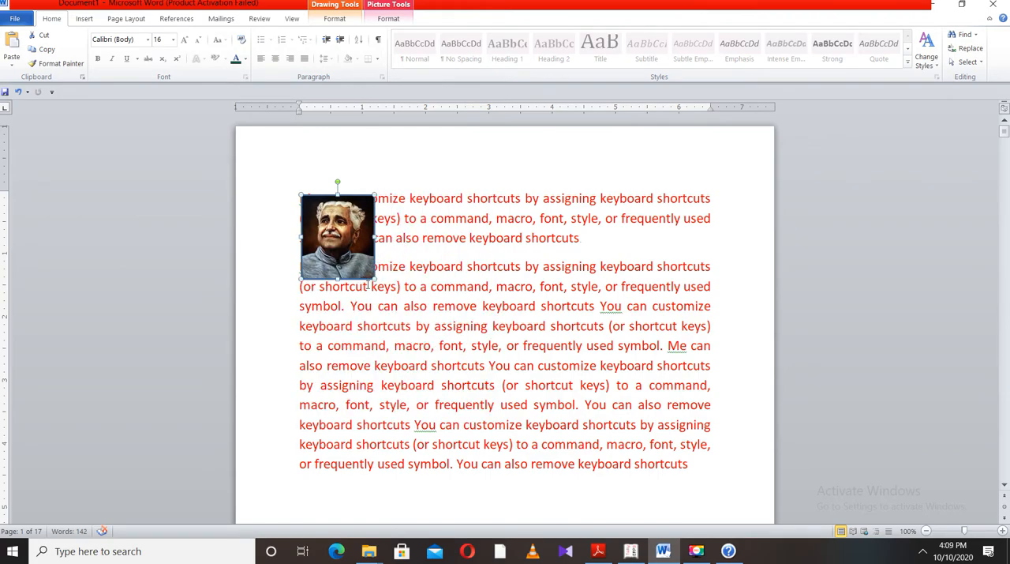
{"action": "left_click", "coordinate": [426, 221]}
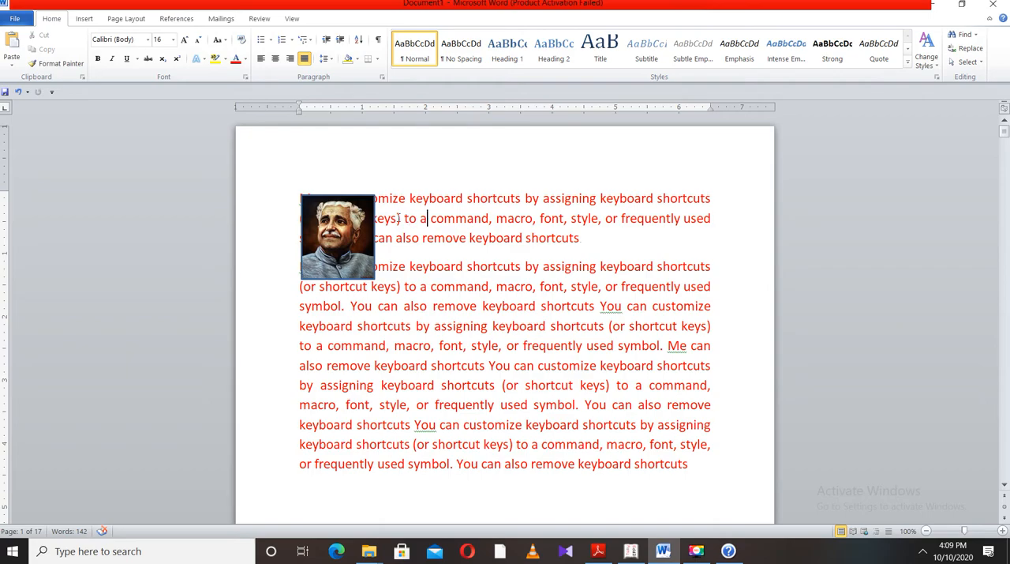
{"action": "scroll", "coordinate": [352, 239], "scroll_direction": "down", "scroll_amount": 5}
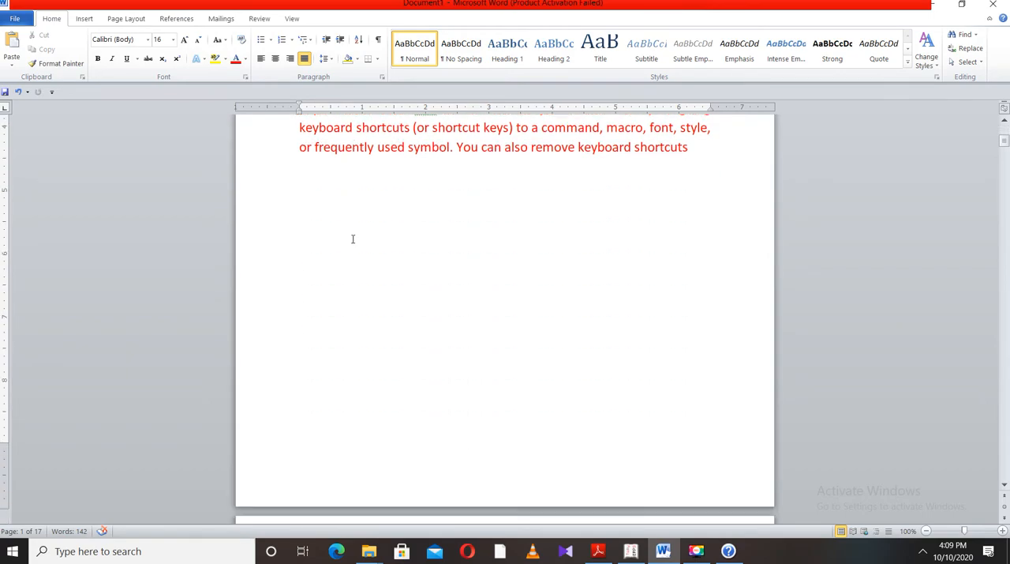
{"action": "scroll", "coordinate": [353, 239], "scroll_direction": "down", "scroll_amount": 5}
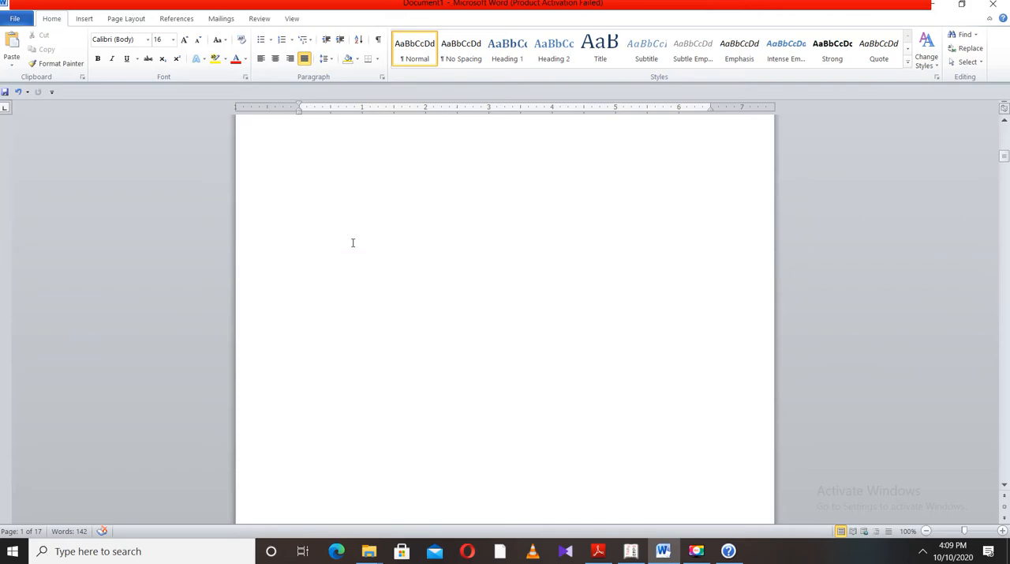
{"action": "scroll", "coordinate": [353, 239], "scroll_direction": "up", "scroll_amount": 8}
{"action": "scroll", "coordinate": [353, 241], "scroll_direction": "up", "scroll_amount": 2}
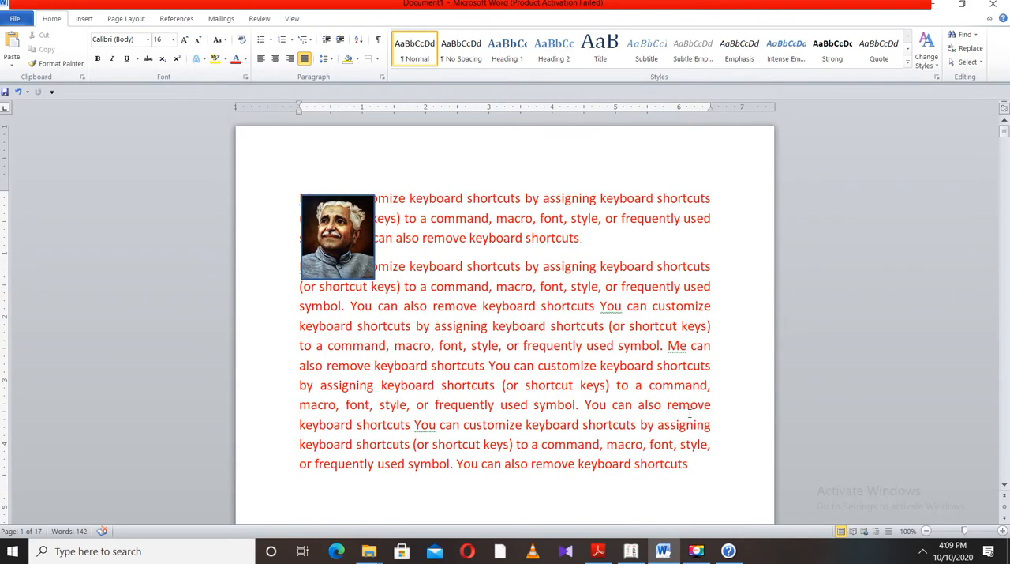
{"action": "scroll", "coordinate": [672, 429], "scroll_direction": "down", "scroll_amount": 3}
{"action": "scroll", "coordinate": [660, 418], "scroll_direction": "up", "scroll_amount": 3}
Increase the first paragraph's left indent to about 1.5 inches, clear of the picture, and set its first-line indent at about 2.5 inches
{"action": "left_click", "coordinate": [927, 531]}
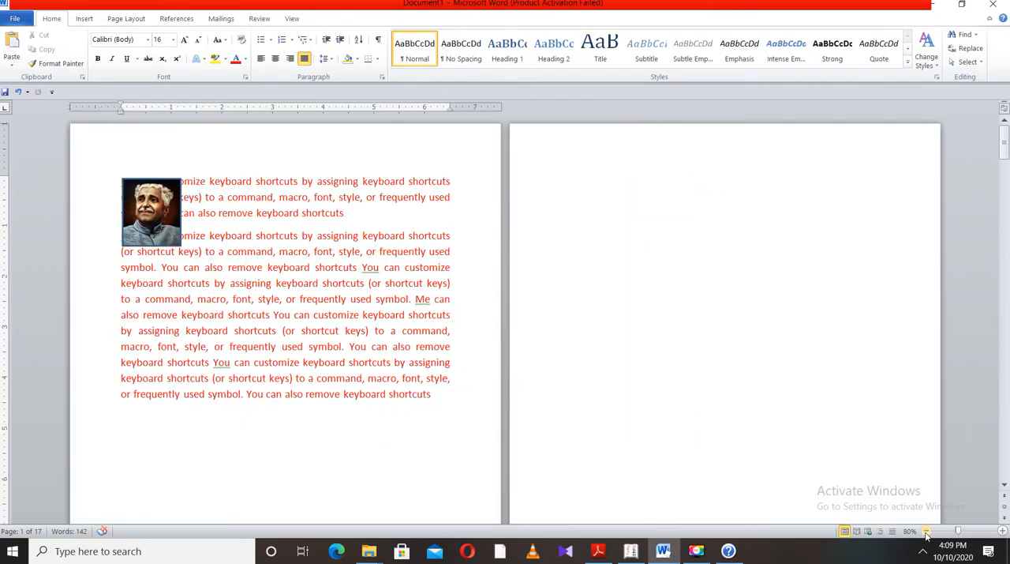
{"action": "left_click", "coordinate": [927, 530]}
{"action": "left_click_drag", "start_coordinate": [328, 295], "coordinate": [212, 251]}
{"action": "left_click_drag", "start_coordinate": [268, 178], "coordinate": [157, 157]}
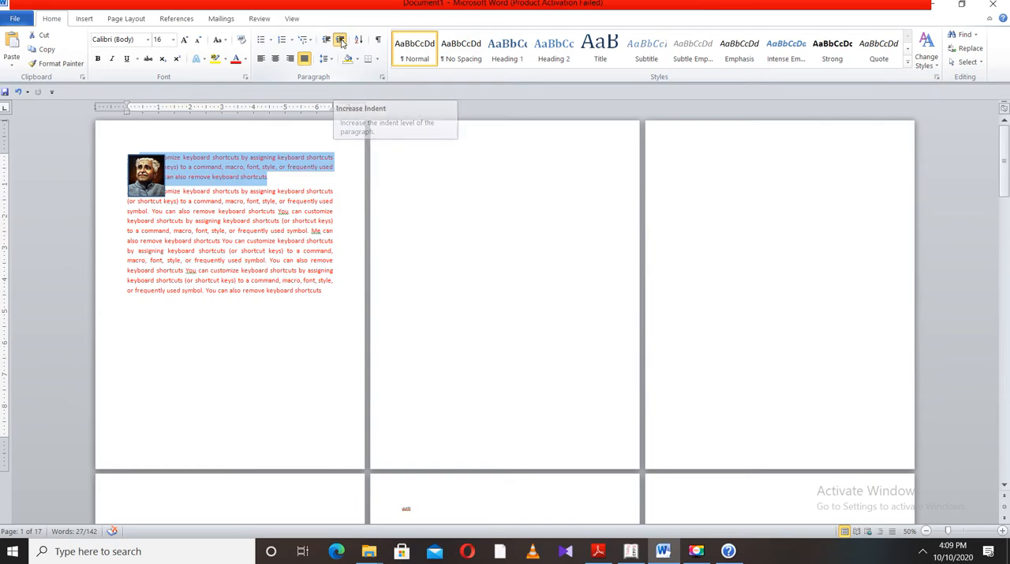
{"action": "left_click", "coordinate": [341, 40]}
{"action": "left_click", "coordinate": [341, 40]}
{"action": "left_click", "coordinate": [341, 41]}
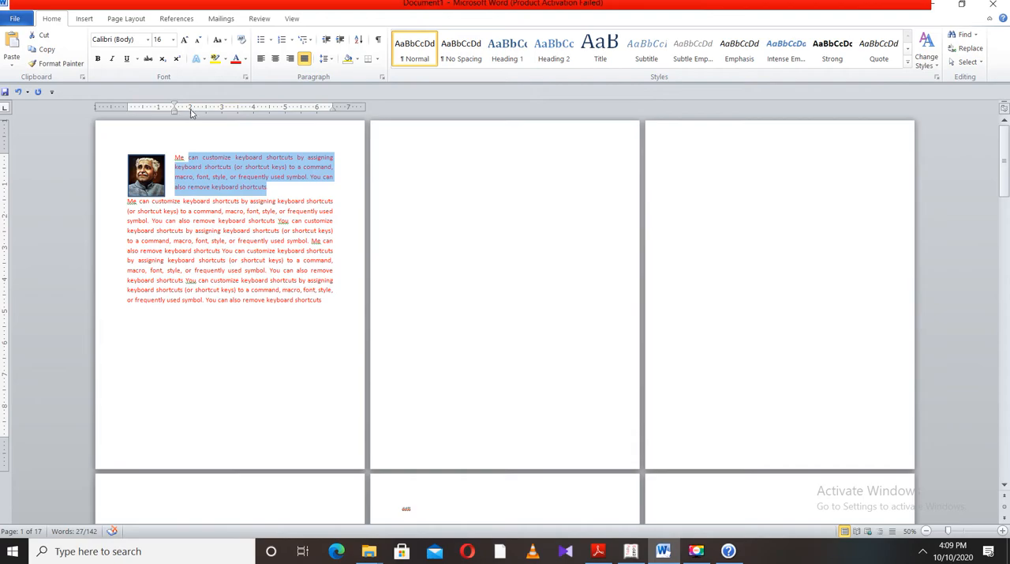
{"action": "left_click", "coordinate": [192, 169]}
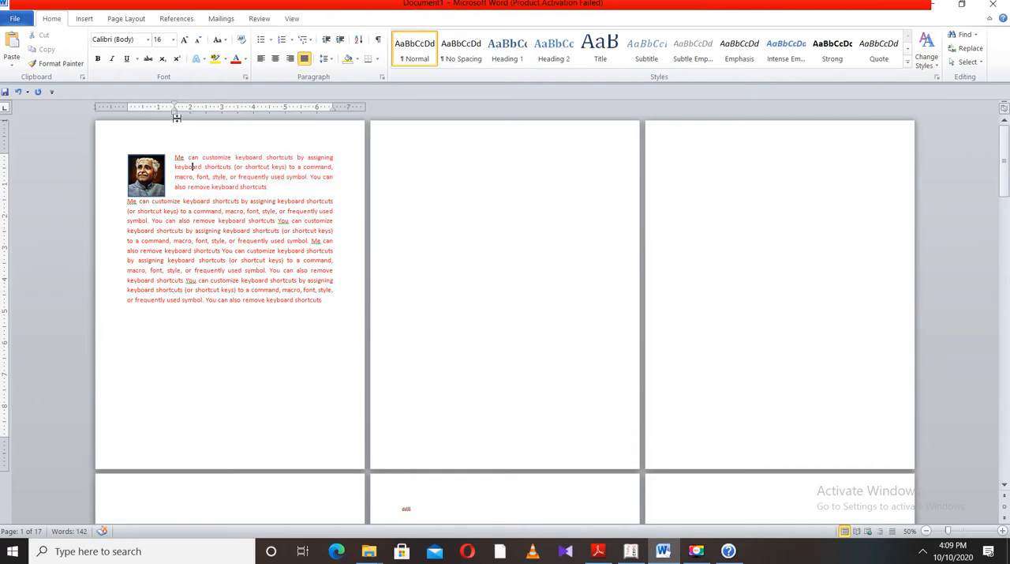
{"action": "left_click_drag", "start_coordinate": [176, 108], "coordinate": [206, 112]}
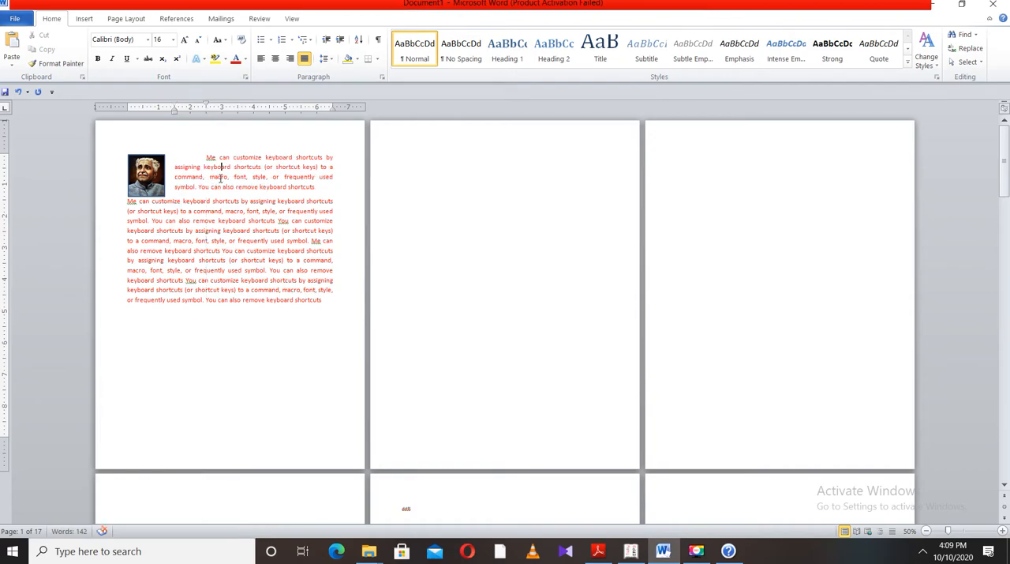
{"action": "left_click", "coordinate": [162, 186]}
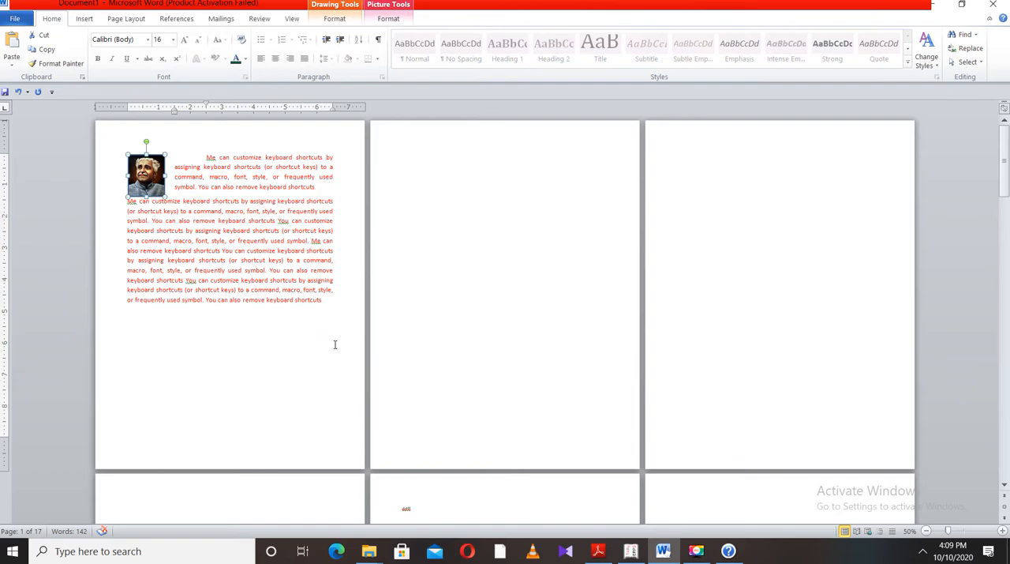
{"action": "left_click", "coordinate": [927, 531]}
{"action": "left_click", "coordinate": [927, 531]}
{"action": "left_click", "coordinate": [927, 531]}
{"action": "left_click", "coordinate": [927, 532]}
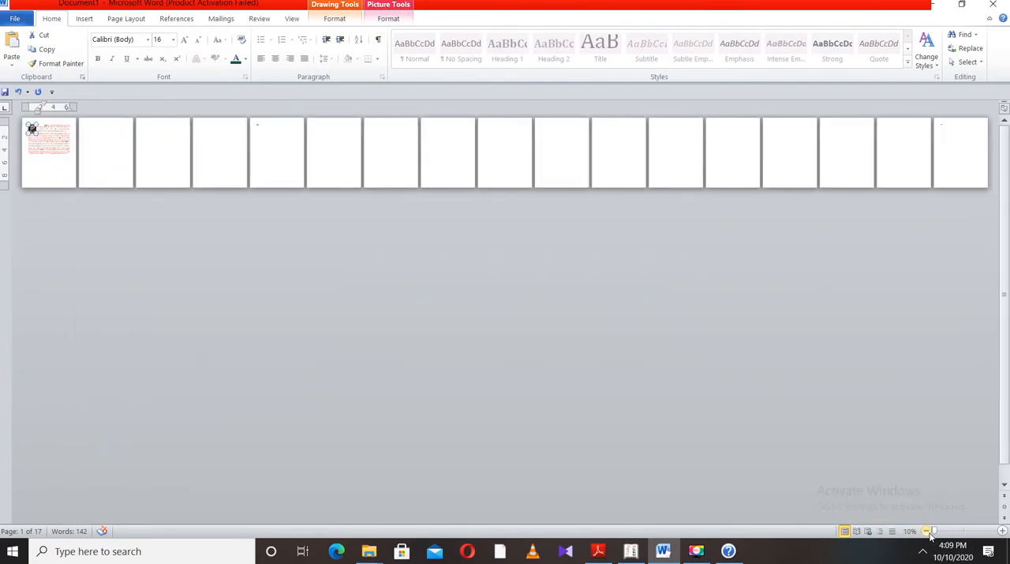
{"action": "left_click", "coordinate": [1003, 531]}
{"action": "left_click", "coordinate": [1003, 532]}
{"action": "left_click", "coordinate": [1003, 531]}
{"action": "left_click", "coordinate": [1004, 532]}
{"action": "left_click", "coordinate": [1003, 531]}
{"action": "left_click", "coordinate": [1003, 531]}
{"action": "left_click", "coordinate": [1003, 531]}
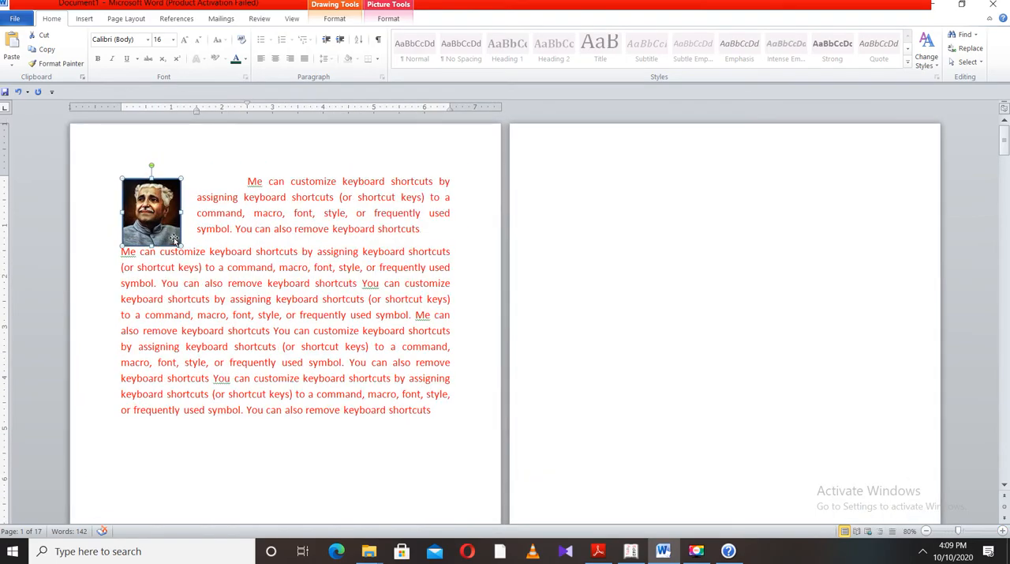
{"action": "left_click", "coordinate": [210, 236]}
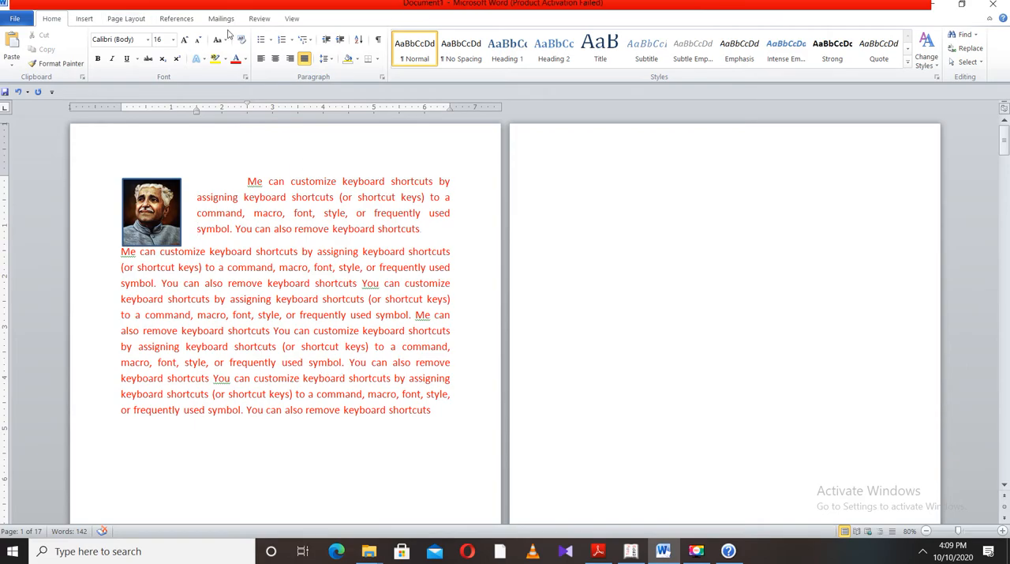
Open the detailed gradient fill settings for the picture-filled rectangle and move the dialog clear of the shape
{"action": "left_click", "coordinate": [146, 213]}
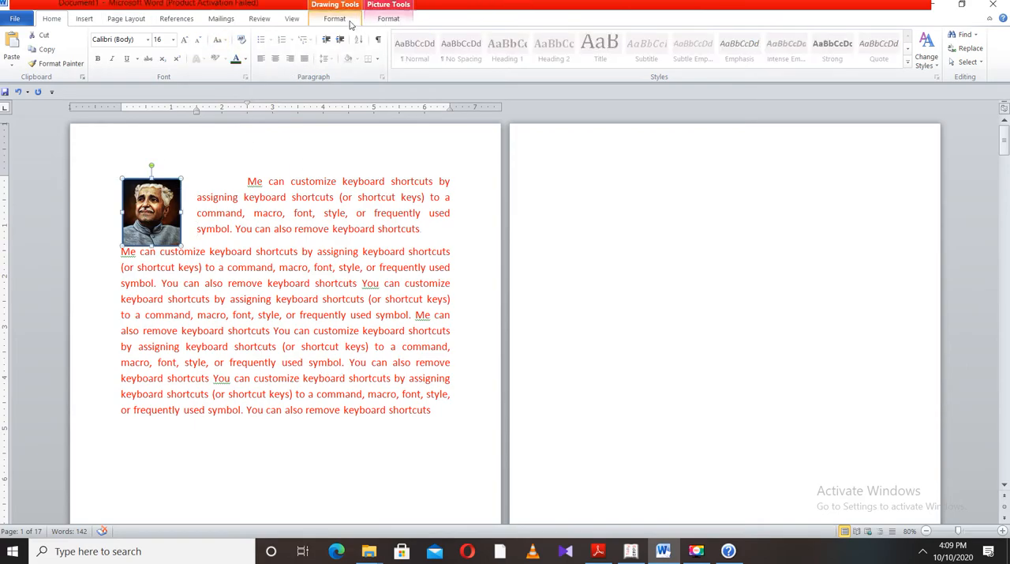
{"action": "left_click", "coordinate": [335, 18]}
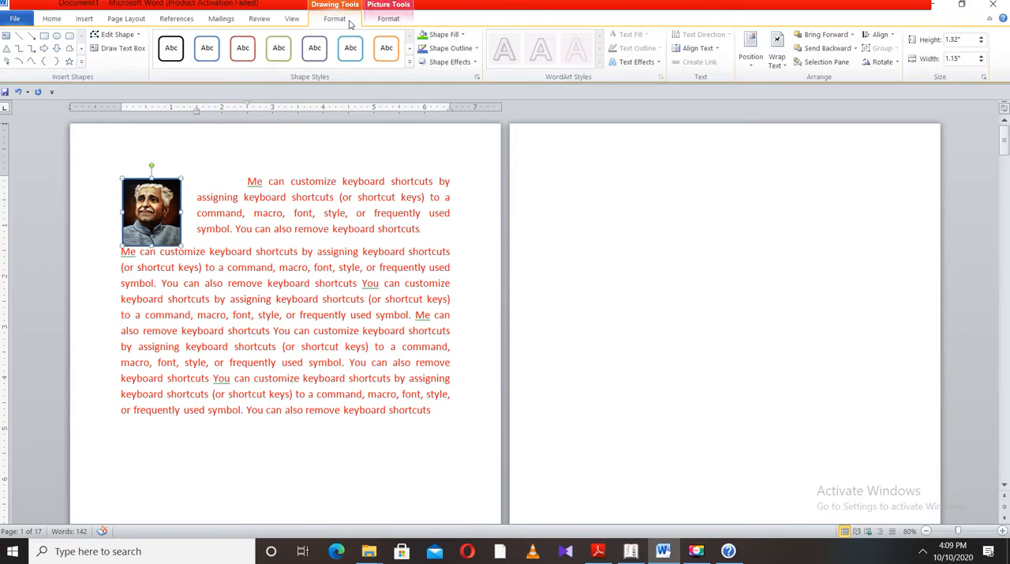
{"action": "left_click", "coordinate": [462, 35]}
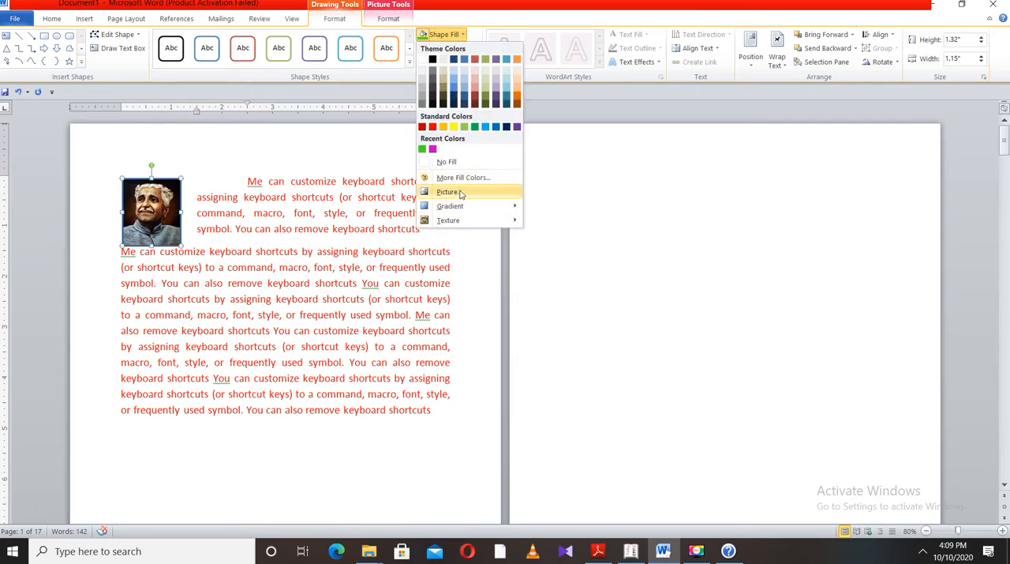
{"action": "mouse_move", "coordinate": [480, 207]}
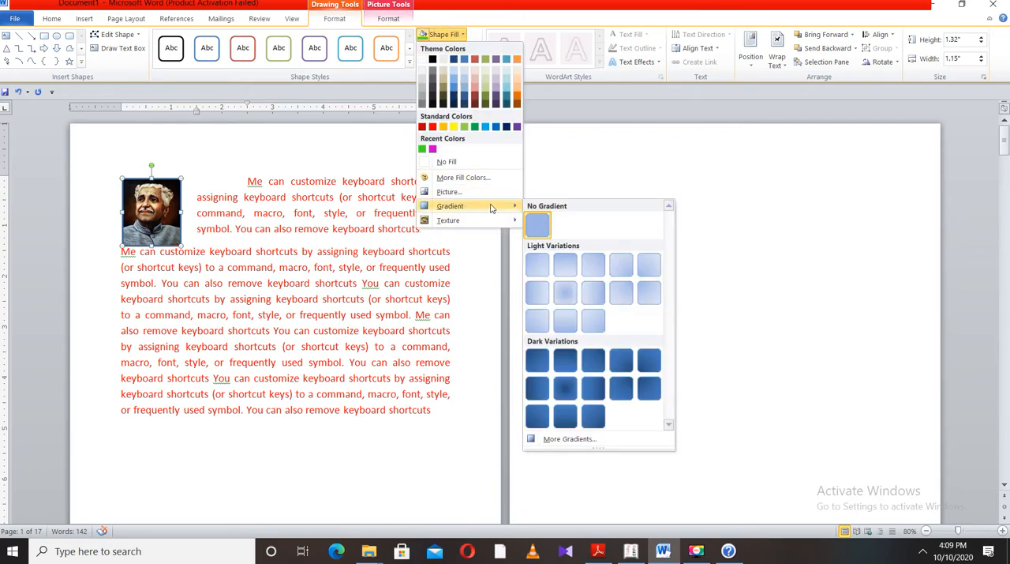
{"action": "left_click", "coordinate": [570, 439]}
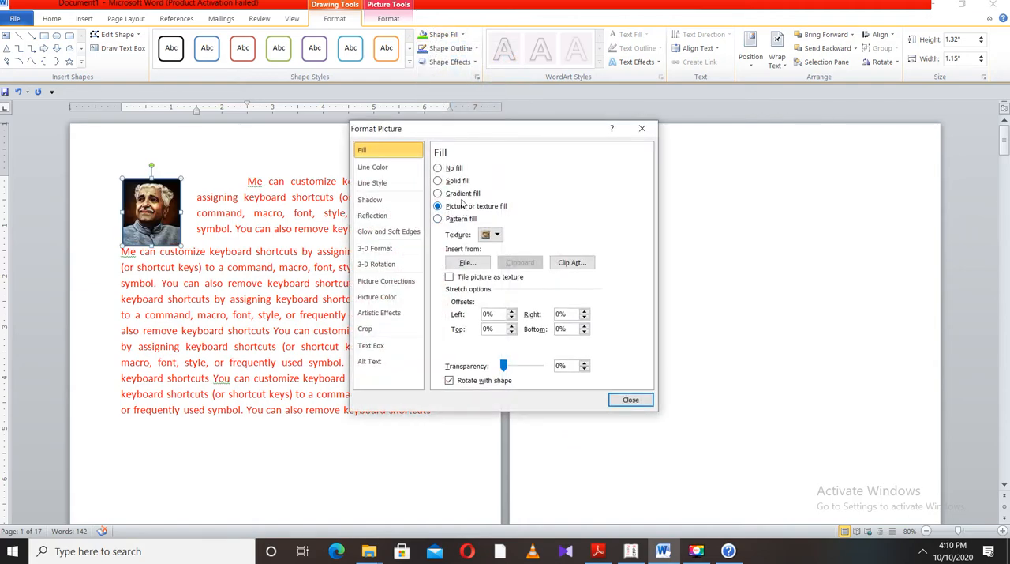
{"action": "left_click_drag", "start_coordinate": [496, 131], "coordinate": [587, 121]}
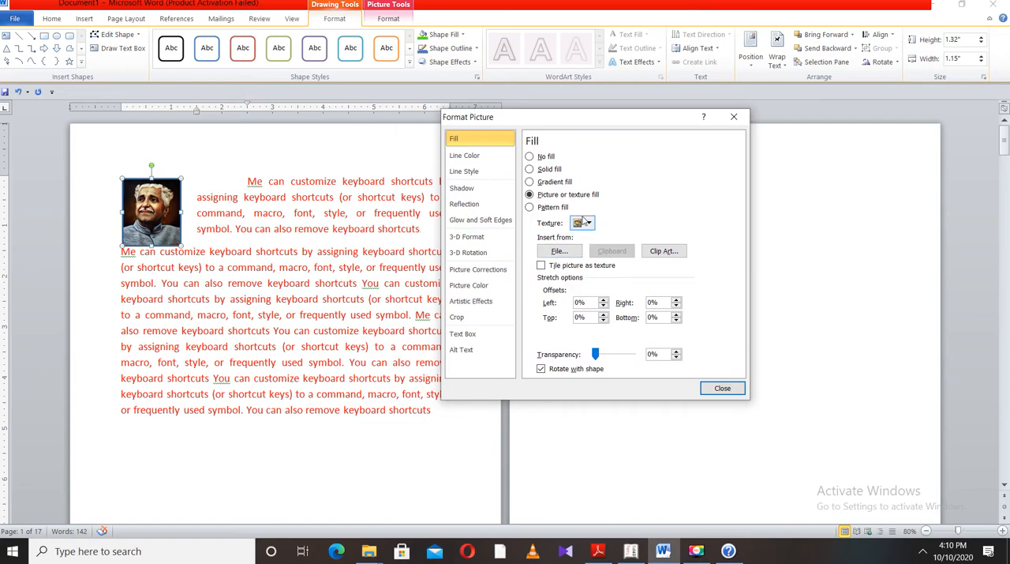
Try the rectangle with no fill and with a solid fill in standard red
{"action": "left_click", "coordinate": [549, 159]}
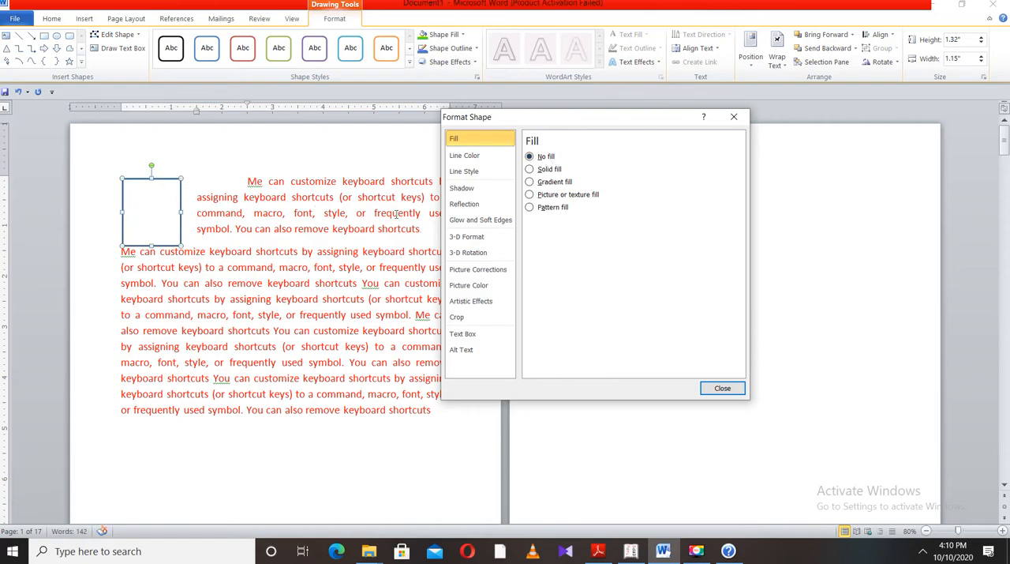
{"action": "left_click", "coordinate": [530, 169]}
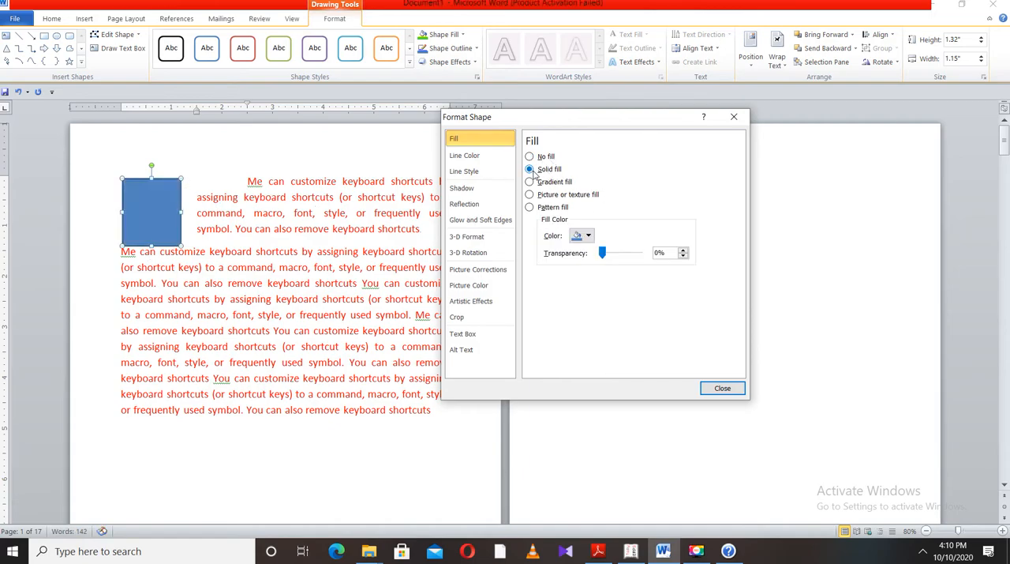
{"action": "left_click", "coordinate": [588, 236]}
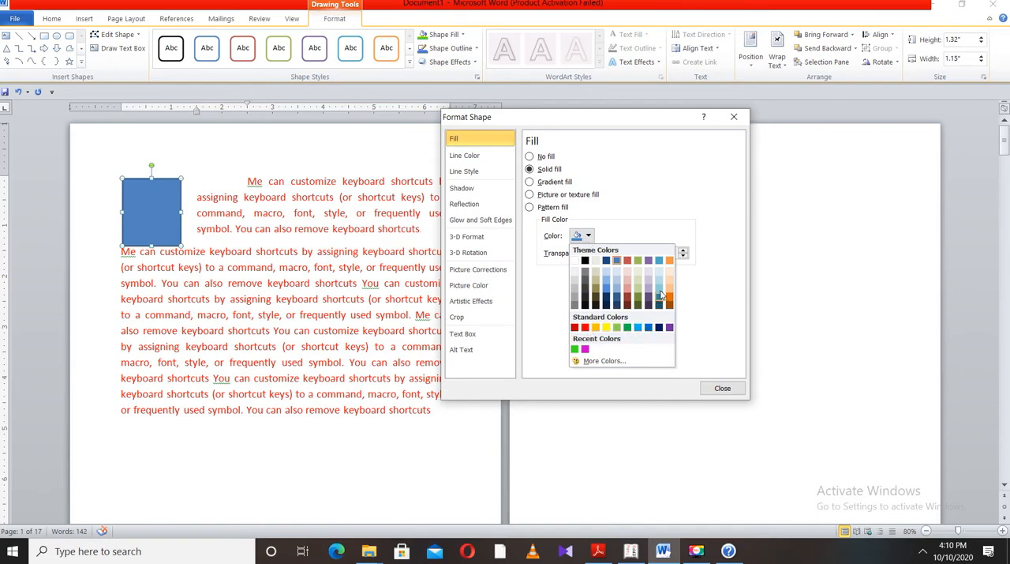
{"action": "left_click", "coordinate": [585, 327]}
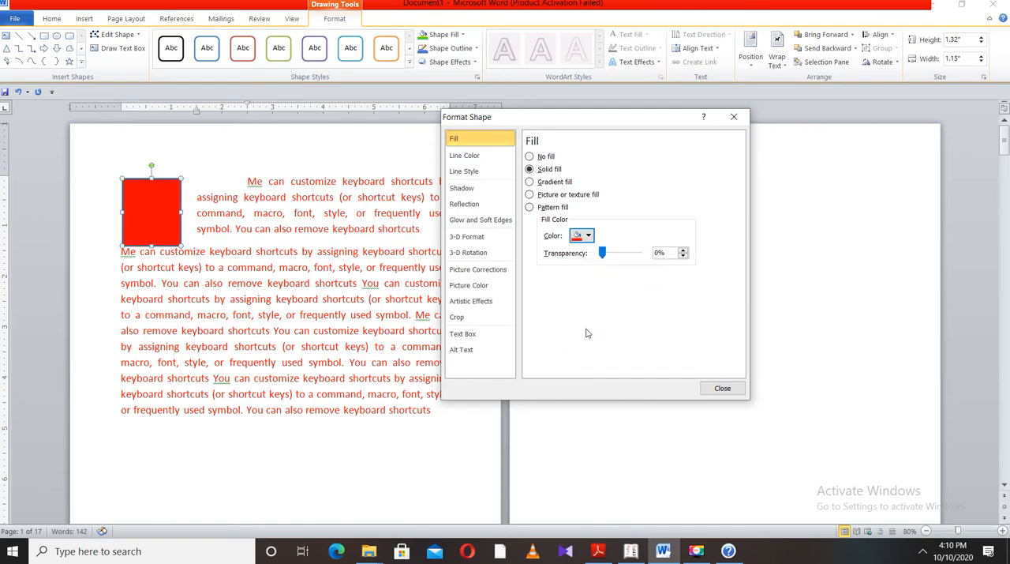
Fill the rectangle with the Fire preset gradient, using the Linear type
{"action": "left_click", "coordinate": [529, 183]}
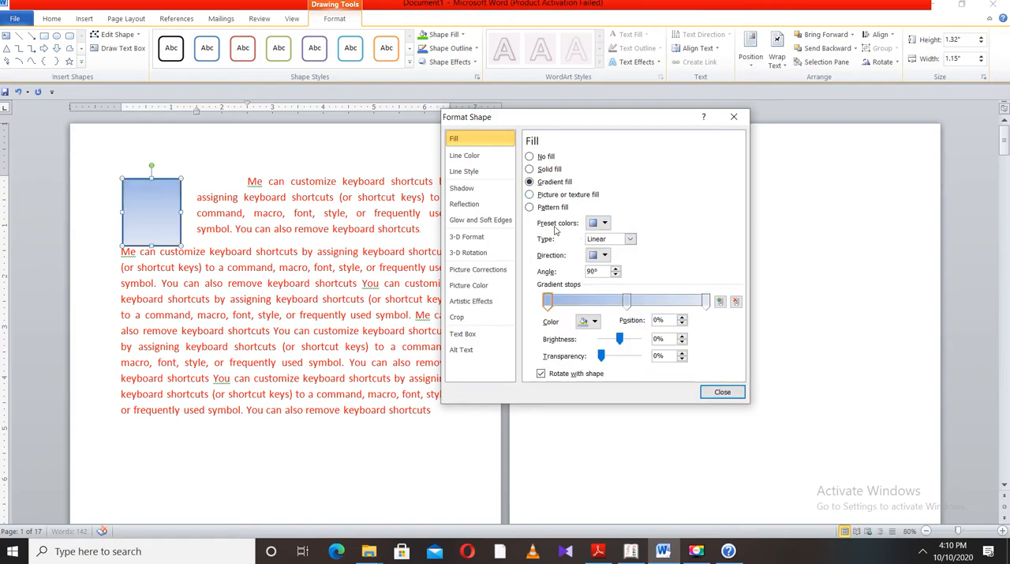
{"action": "left_click", "coordinate": [599, 223]}
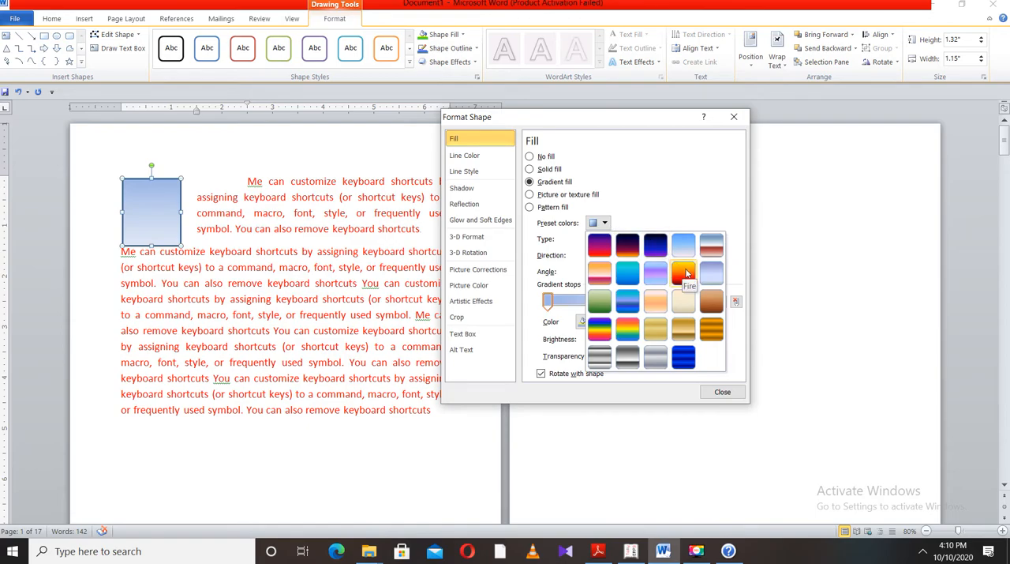
{"action": "left_click", "coordinate": [683, 273]}
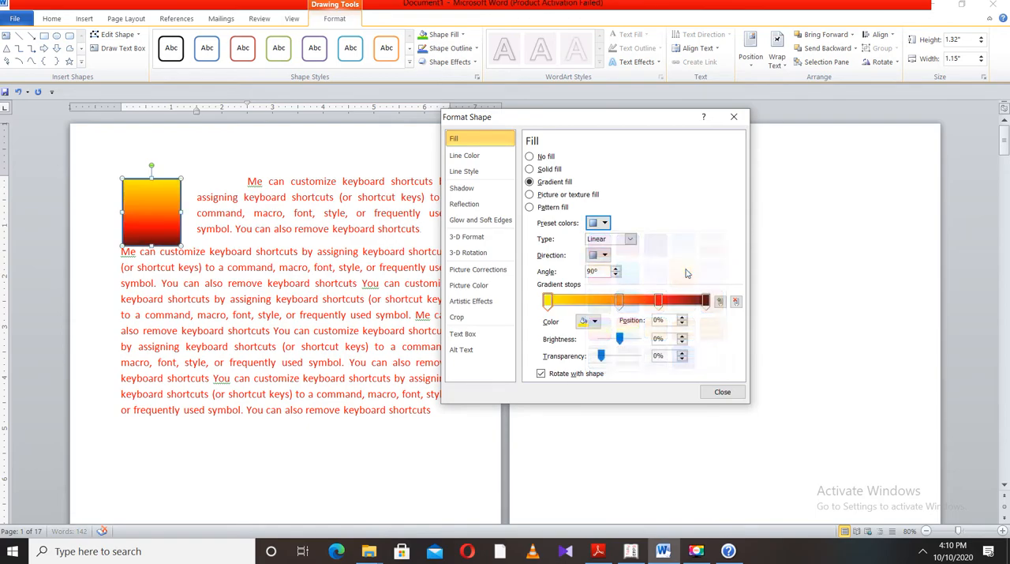
{"action": "left_click", "coordinate": [630, 239]}
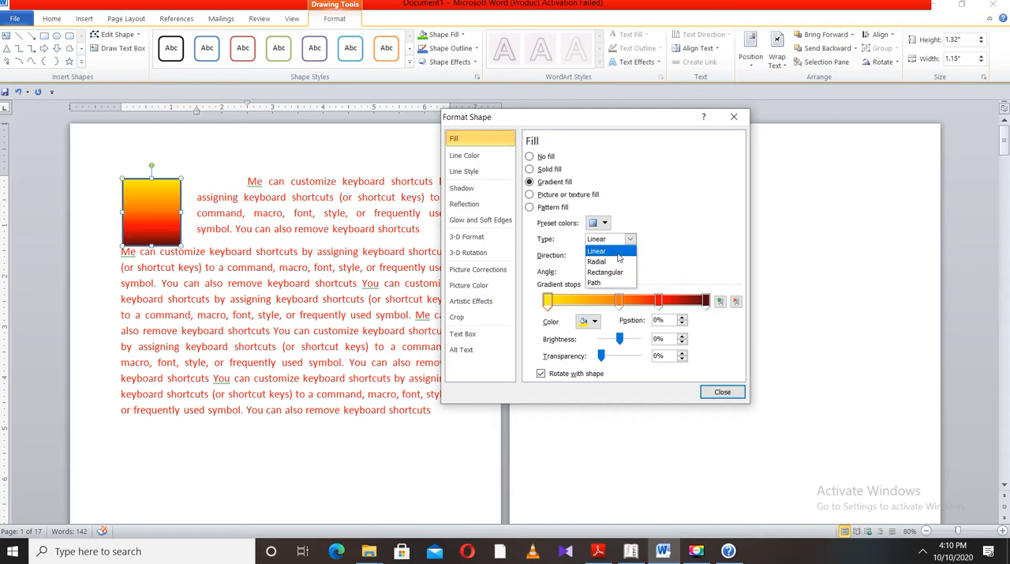
{"action": "left_click", "coordinate": [619, 252]}
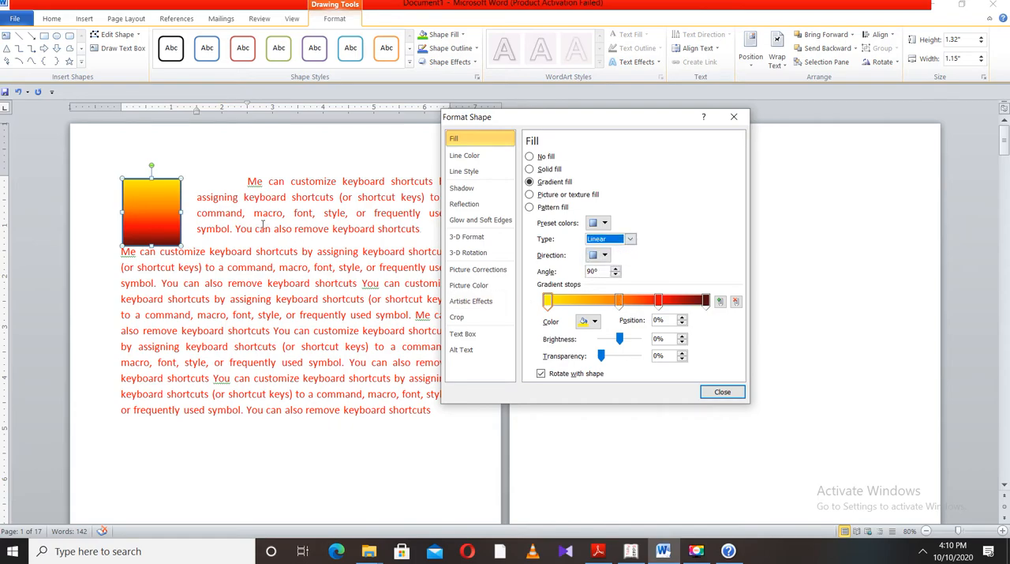
Add a gradient stop at 20% and try standard red for it before colouring it standard light blue
{"action": "left_click", "coordinate": [580, 300]}
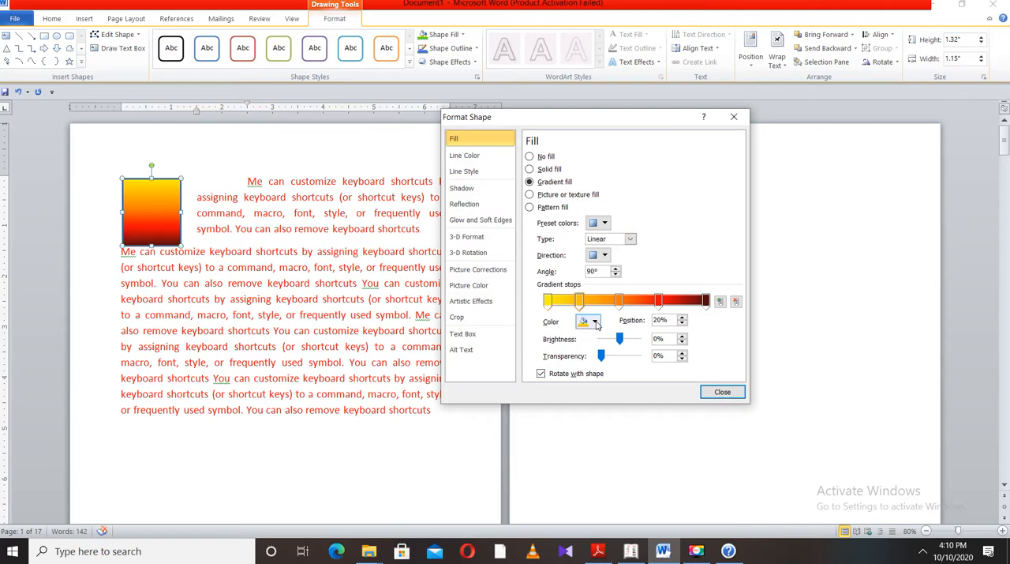
{"action": "left_click", "coordinate": [588, 321]}
{"action": "left_click", "coordinate": [592, 412]}
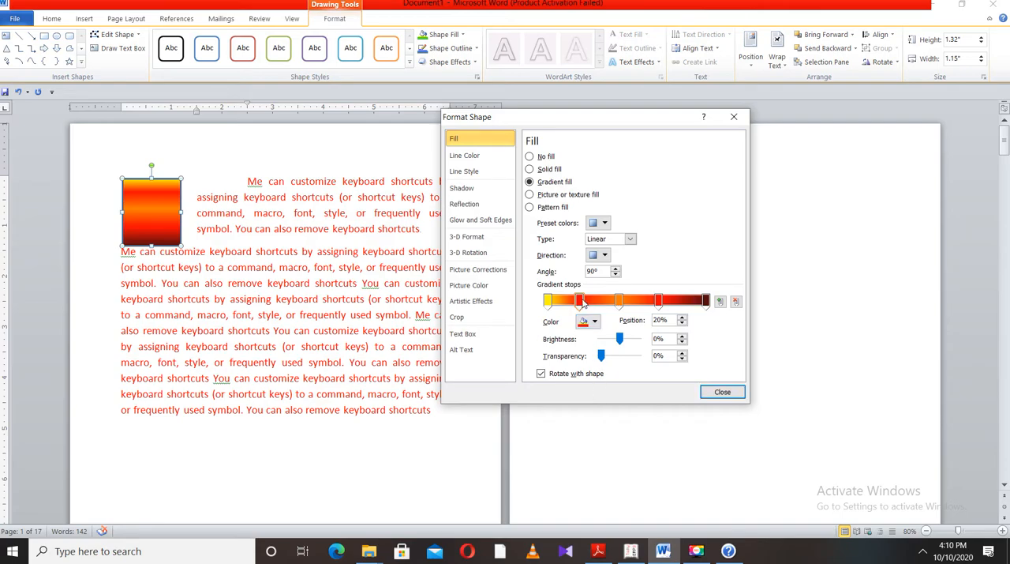
{"action": "left_click", "coordinate": [596, 322]}
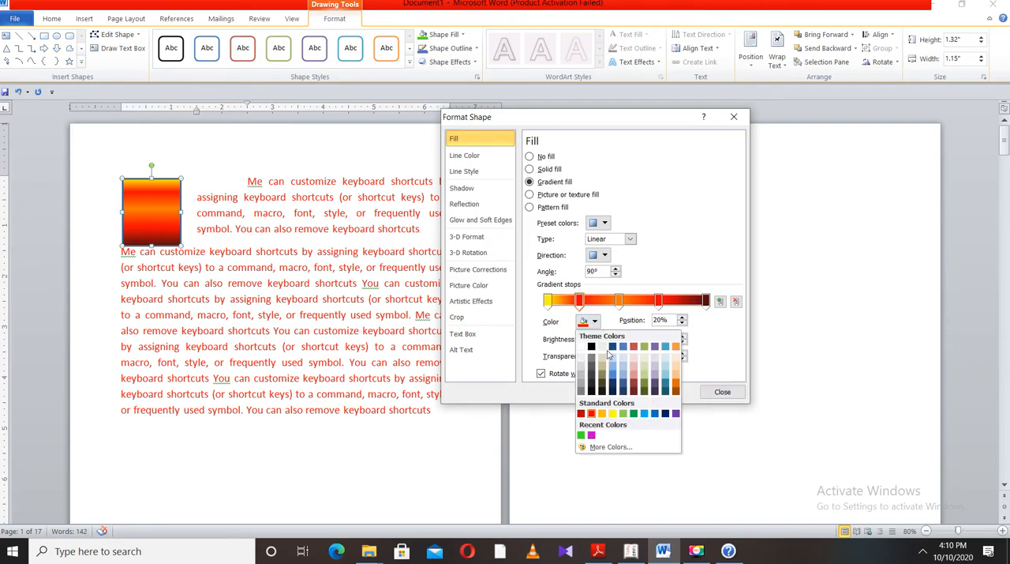
{"action": "left_click", "coordinate": [645, 412]}
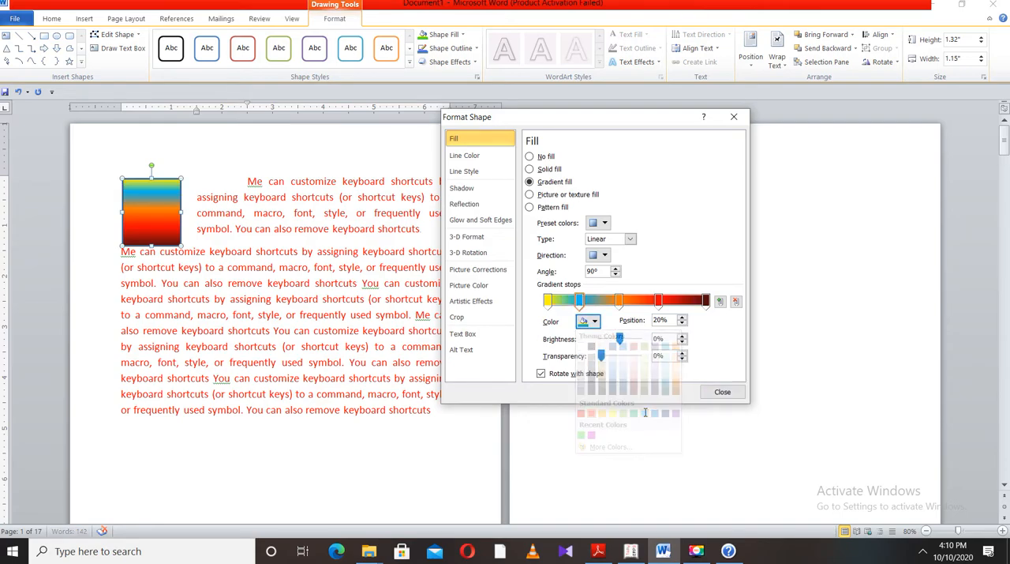
Recolour the 70% gradient stop standard green and add another gradient stop at 85%
{"action": "left_click", "coordinate": [659, 300]}
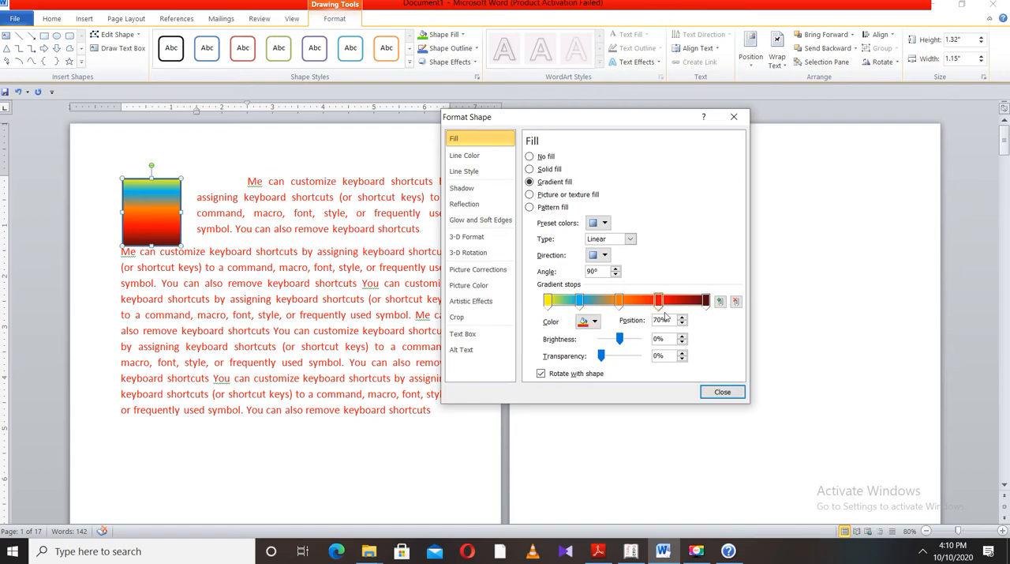
{"action": "left_click", "coordinate": [595, 322]}
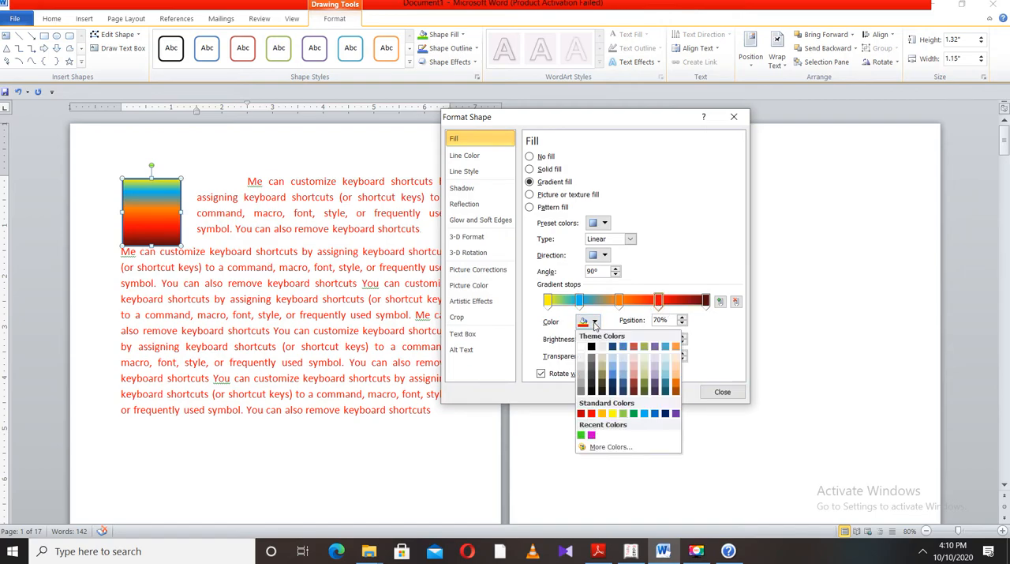
{"action": "left_click", "coordinate": [634, 413]}
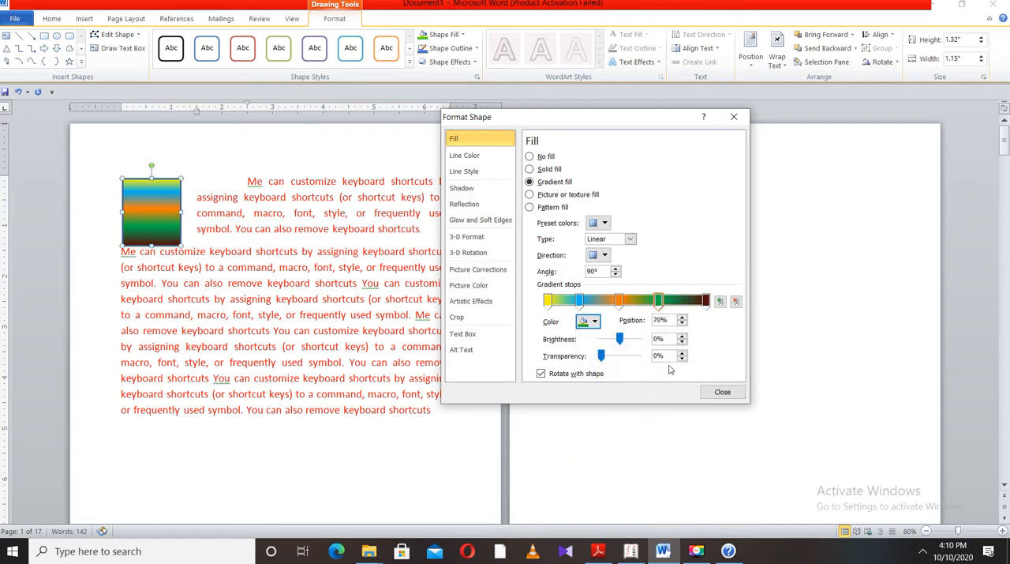
{"action": "left_click", "coordinate": [721, 303]}
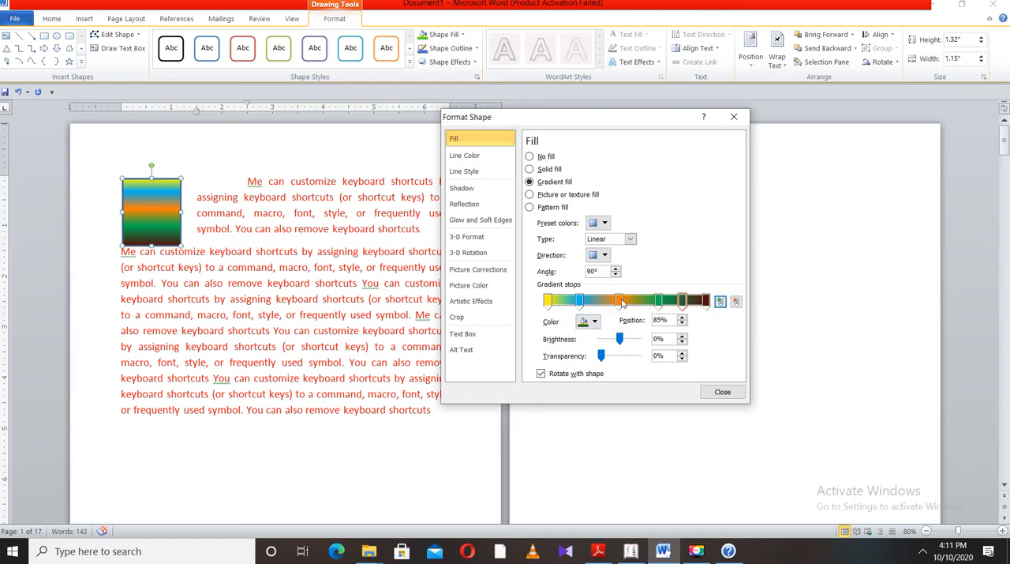
Add a gradient stop at 10%, after the yellow stop, and colour it standard purple
{"action": "left_click", "coordinate": [548, 301]}
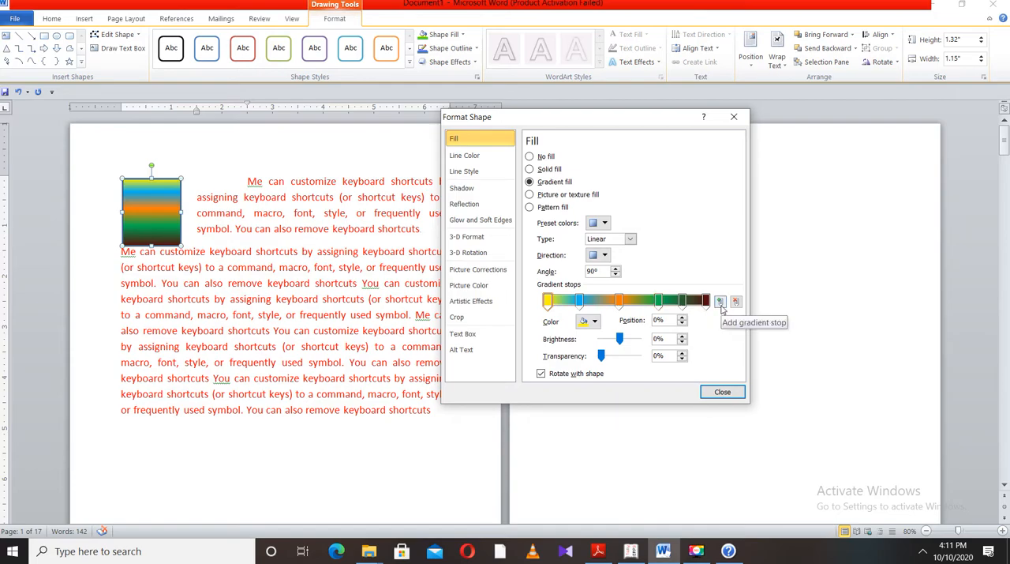
{"action": "left_click", "coordinate": [721, 305]}
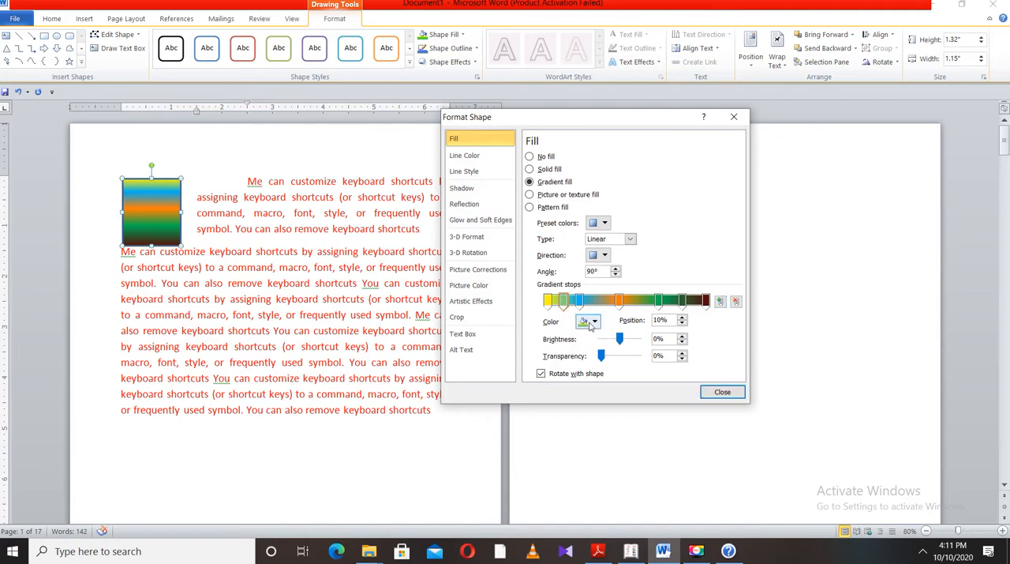
{"action": "left_click", "coordinate": [594, 321]}
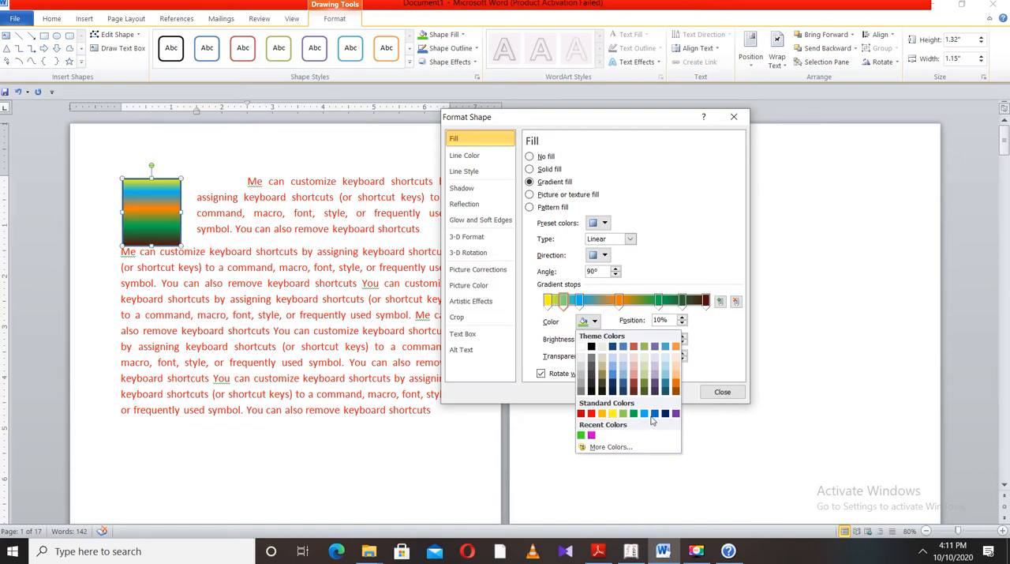
{"action": "left_click", "coordinate": [676, 413]}
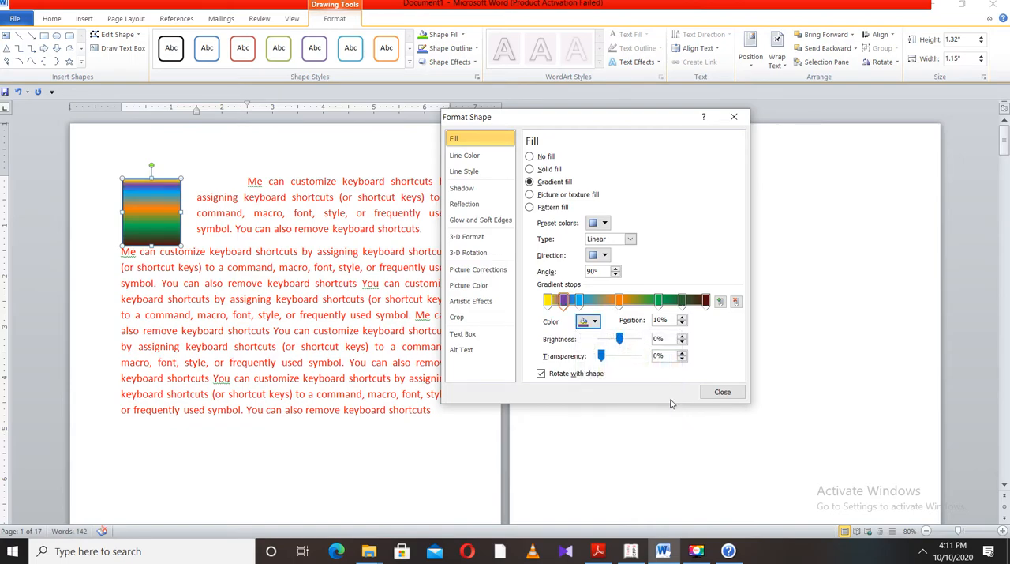
Move the light blue stop to 25%, recolour it with the recent magenta, and set its brightness to -34% and transparency to 7%
{"action": "left_click_drag", "start_coordinate": [580, 301], "coordinate": [588, 300]}
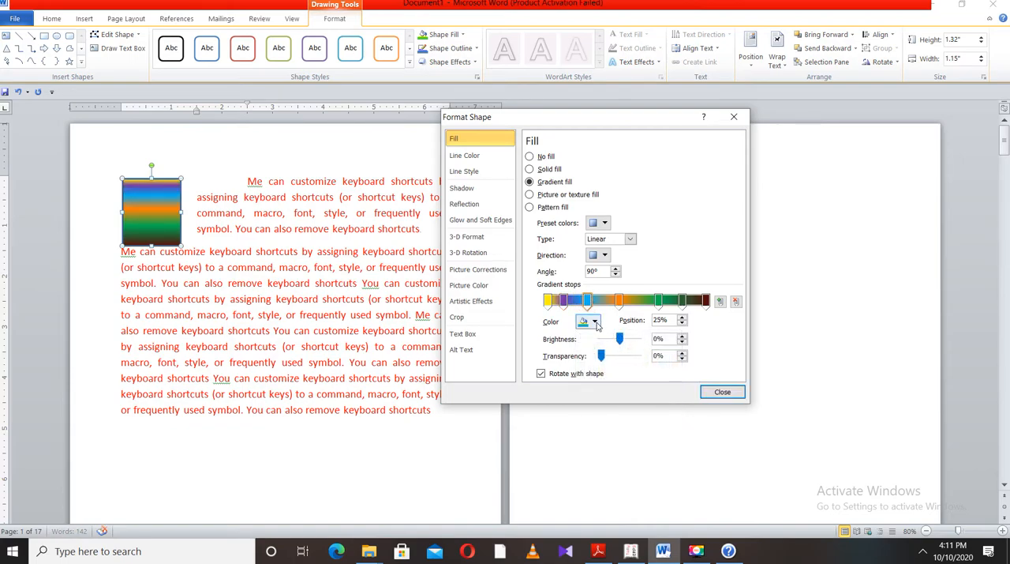
{"action": "left_click", "coordinate": [595, 322]}
{"action": "left_click", "coordinate": [592, 435]}
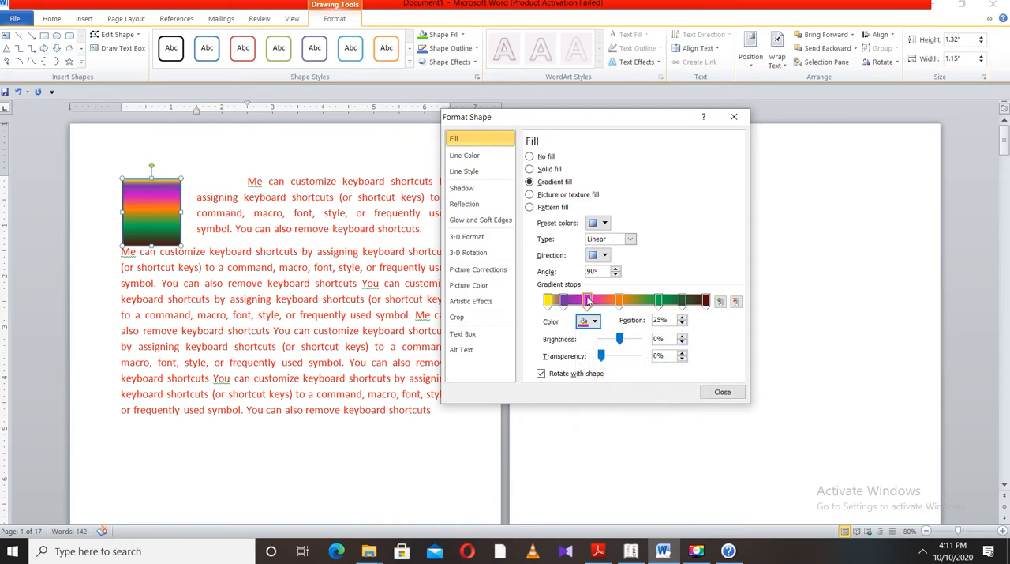
{"action": "mouse_move", "coordinate": [620, 339]}
{"action": "left_mouse_down"}
{"action": "mouse_move", "coordinate": [604, 340]}
{"action": "mouse_move", "coordinate": [636, 346]}
{"action": "left_mouse_up"}
{"action": "left_click_drag", "start_coordinate": [639, 340], "coordinate": [604, 360]}
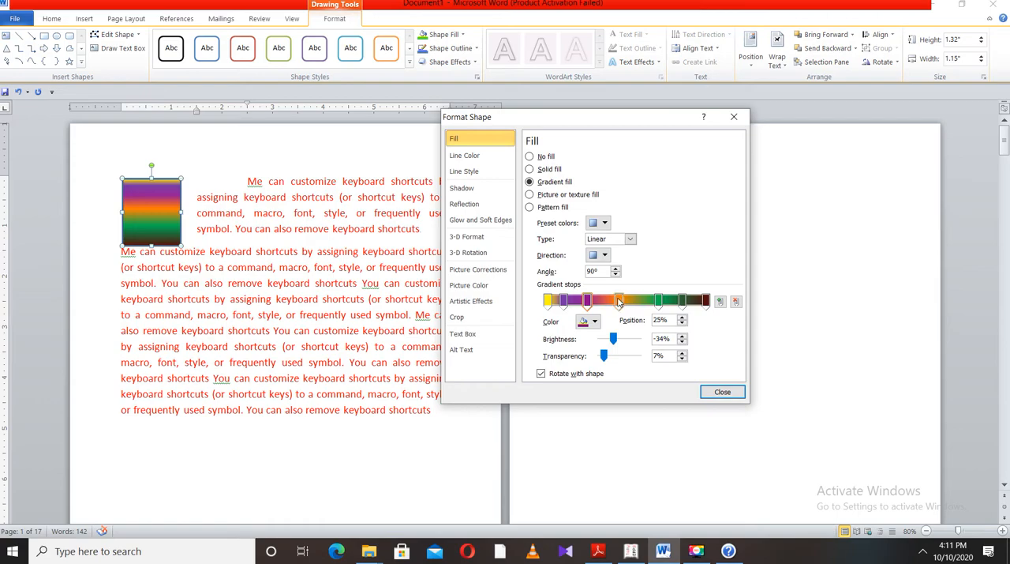
Change the rectangle's gradient type to Radial with the From Center direction
{"action": "left_click", "coordinate": [631, 239]}
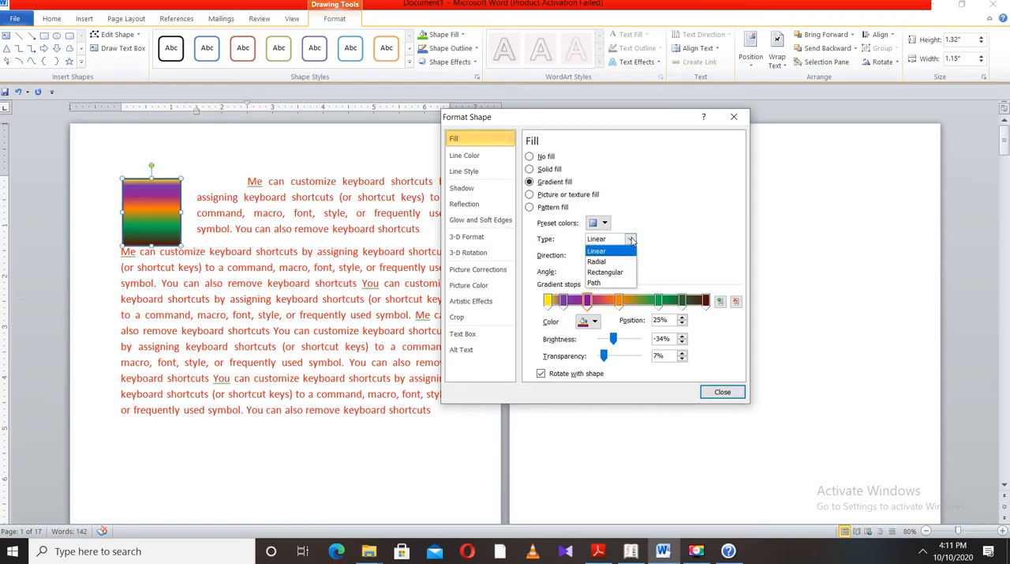
{"action": "left_click", "coordinate": [619, 261]}
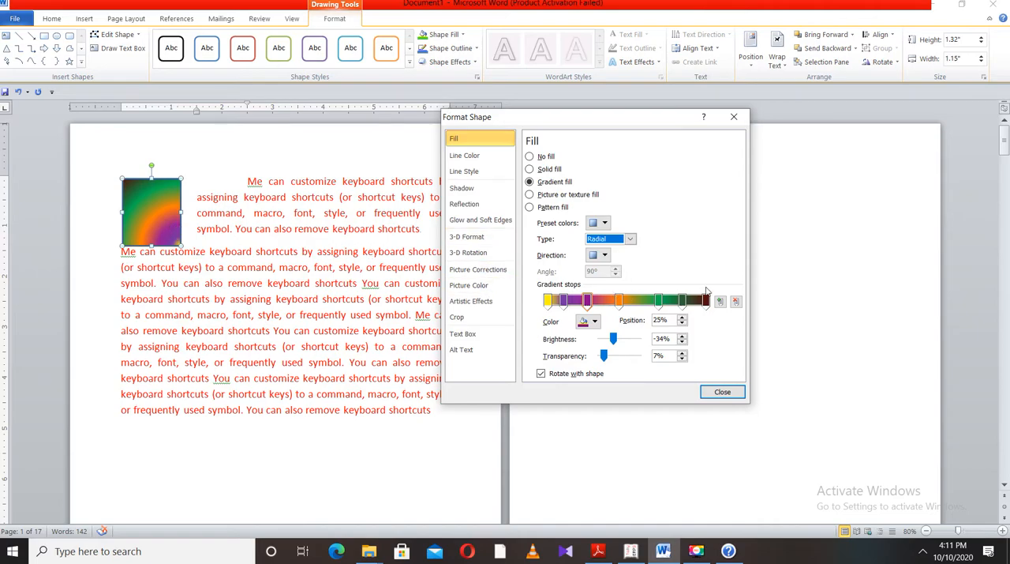
{"action": "left_click", "coordinate": [605, 255]}
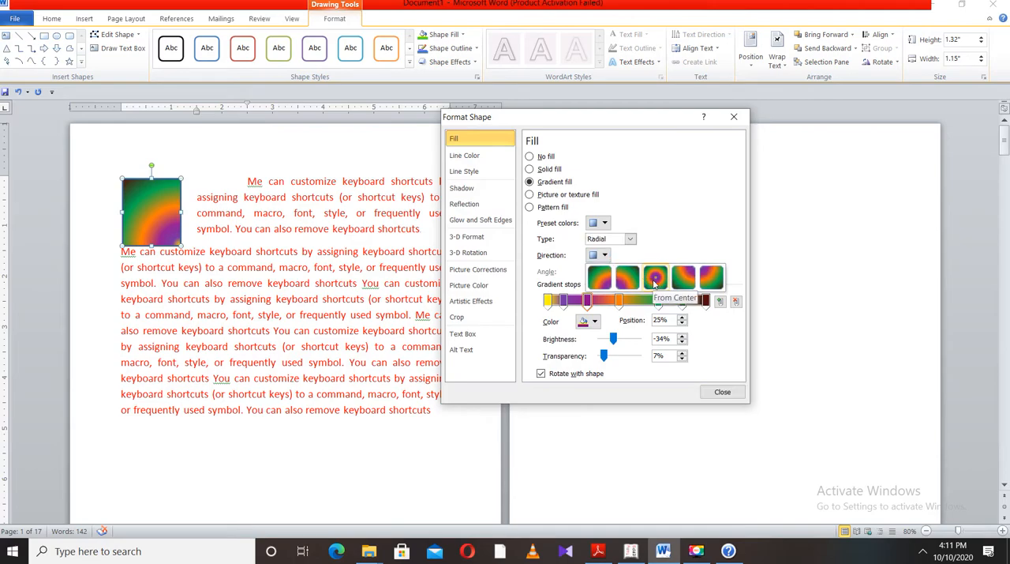
{"action": "left_click", "coordinate": [655, 278]}
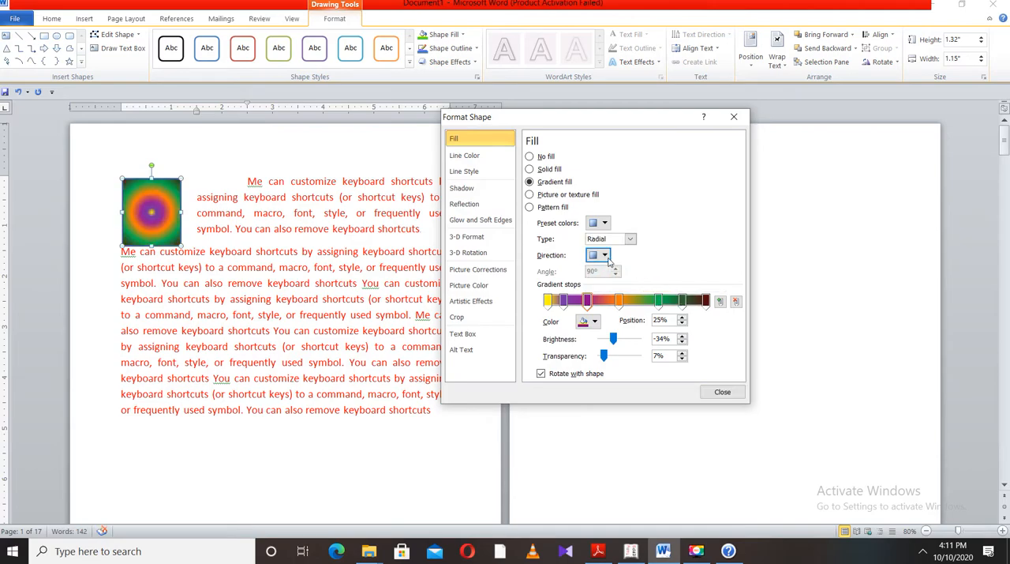
Try the radial gradient from the bottom right, bottom left, top right and top left corners before returning it to From Center
{"action": "left_click", "coordinate": [605, 256]}
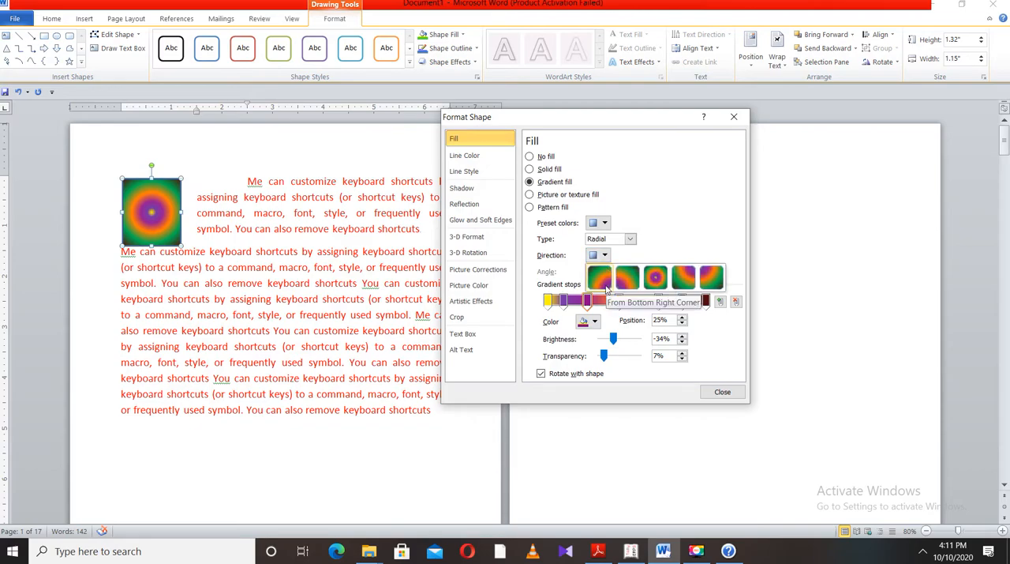
{"action": "left_click", "coordinate": [607, 288]}
{"action": "left_click", "coordinate": [605, 256]}
{"action": "left_click", "coordinate": [626, 280]}
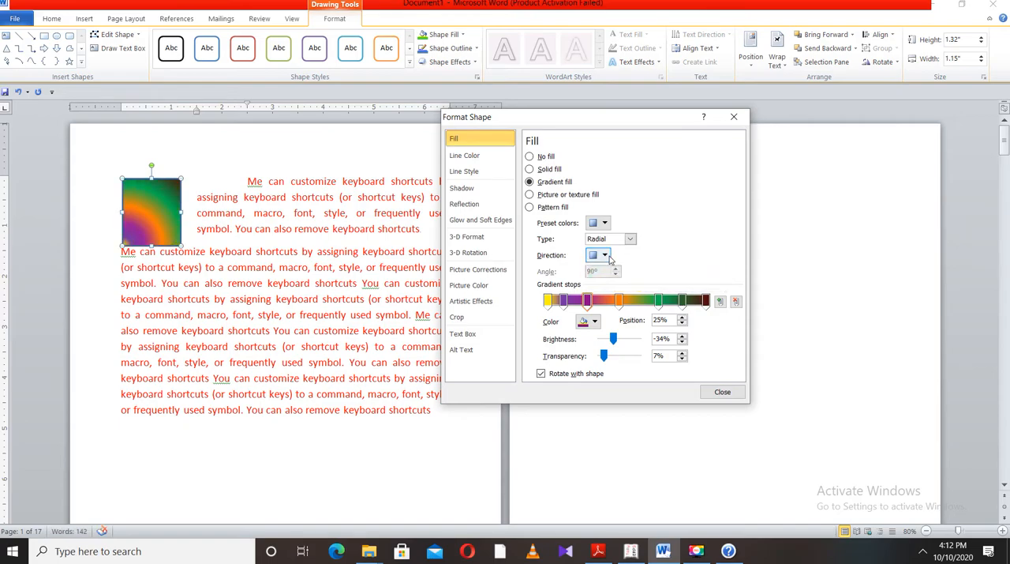
{"action": "left_click", "coordinate": [606, 255]}
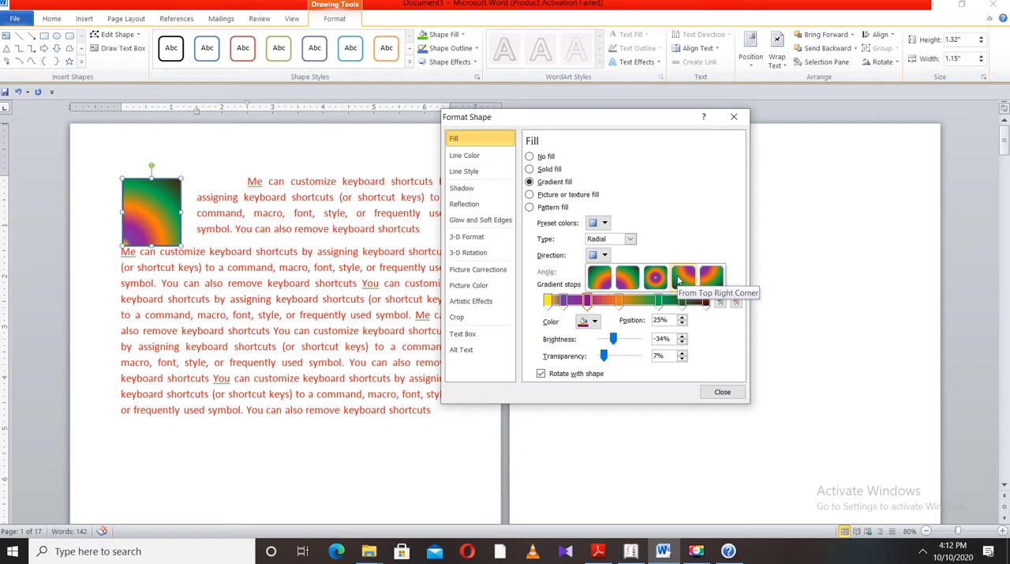
{"action": "left_click", "coordinate": [680, 278]}
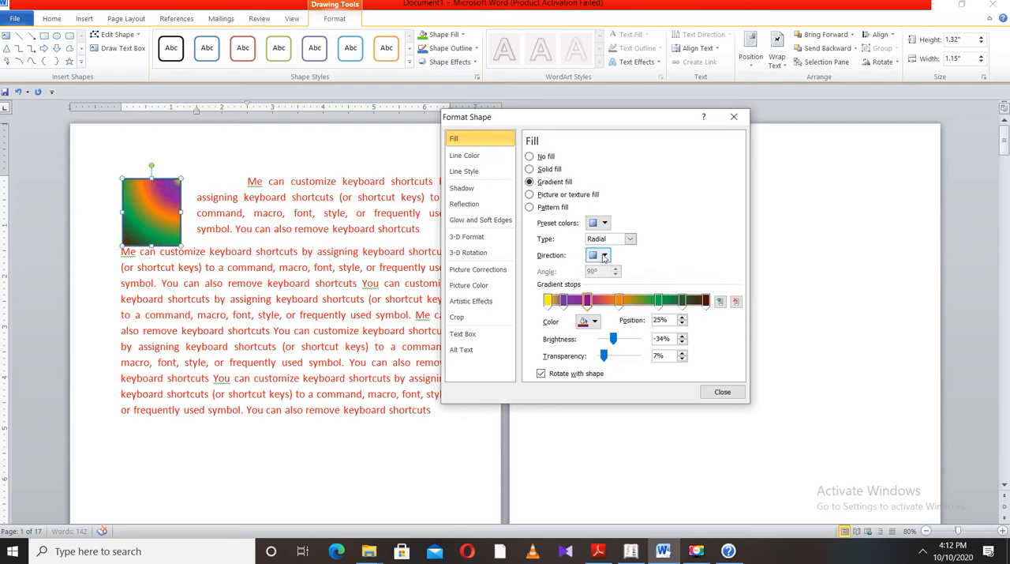
{"action": "left_click", "coordinate": [604, 256]}
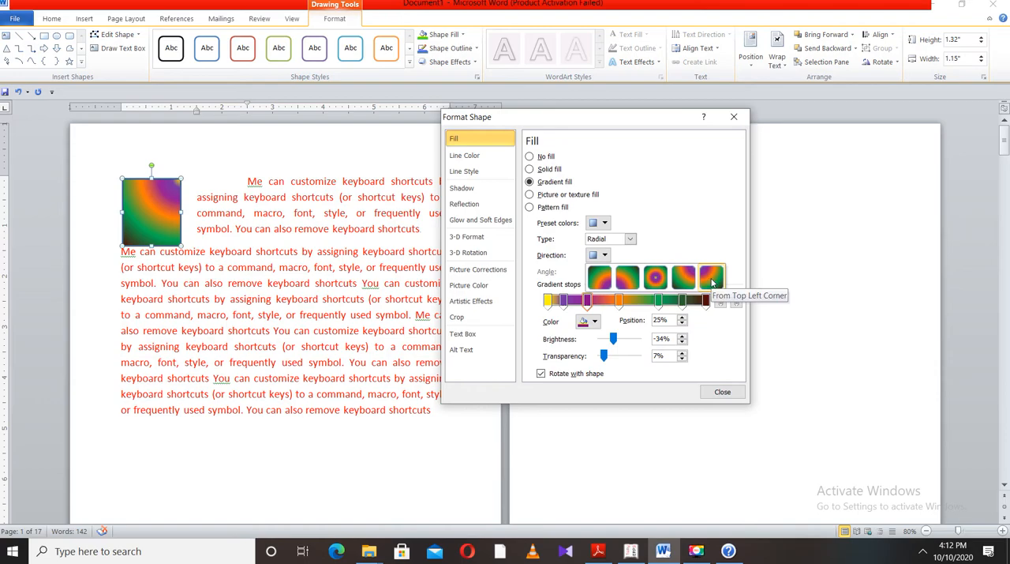
{"action": "left_click", "coordinate": [712, 277]}
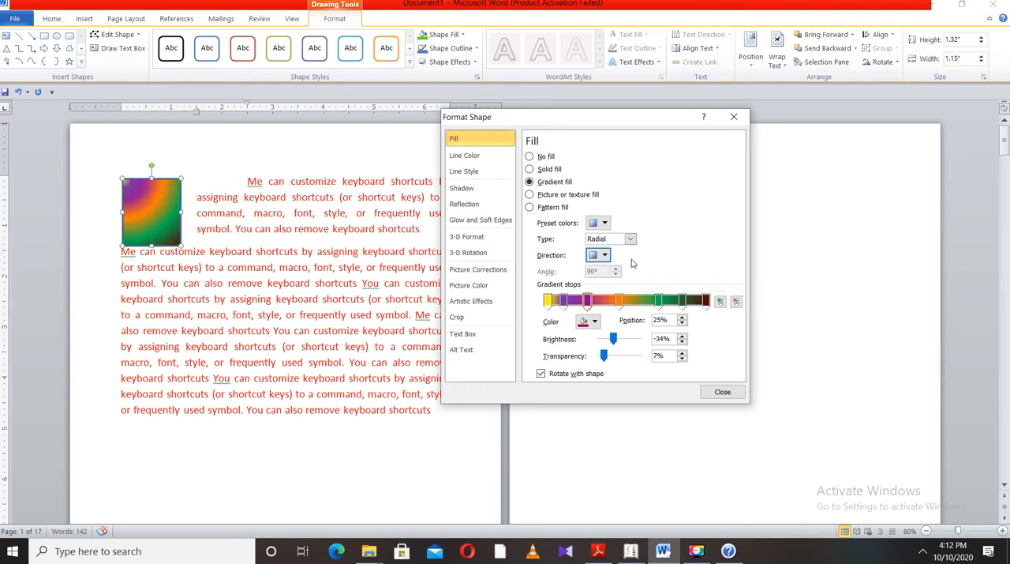
{"action": "left_click", "coordinate": [605, 255]}
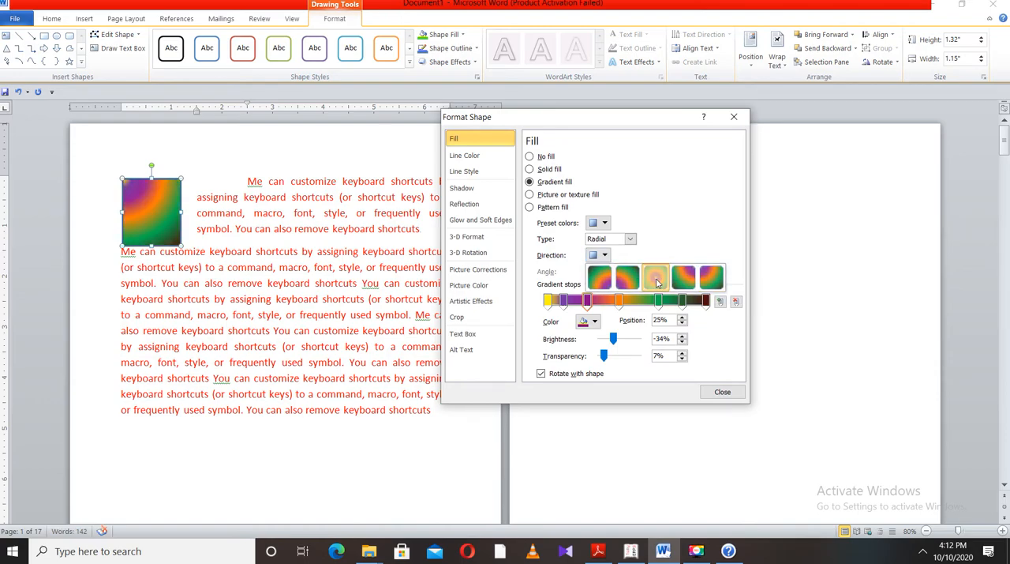
{"action": "left_click", "coordinate": [655, 277]}
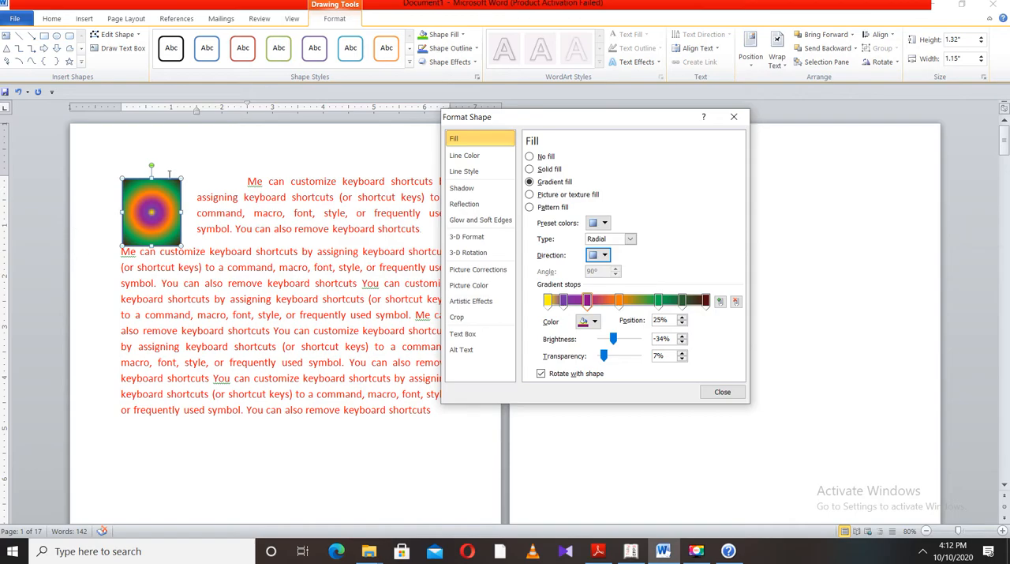
Change the gradient type to Rectangular, trying From Center before setting the direction to From Bottom Right Corner
{"action": "left_click", "coordinate": [630, 239]}
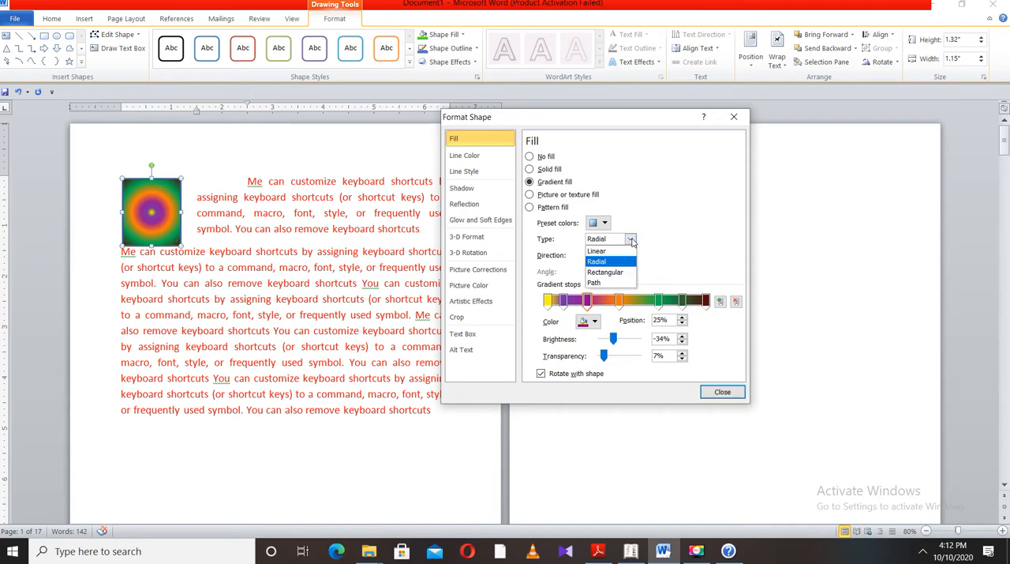
{"action": "left_click", "coordinate": [616, 271]}
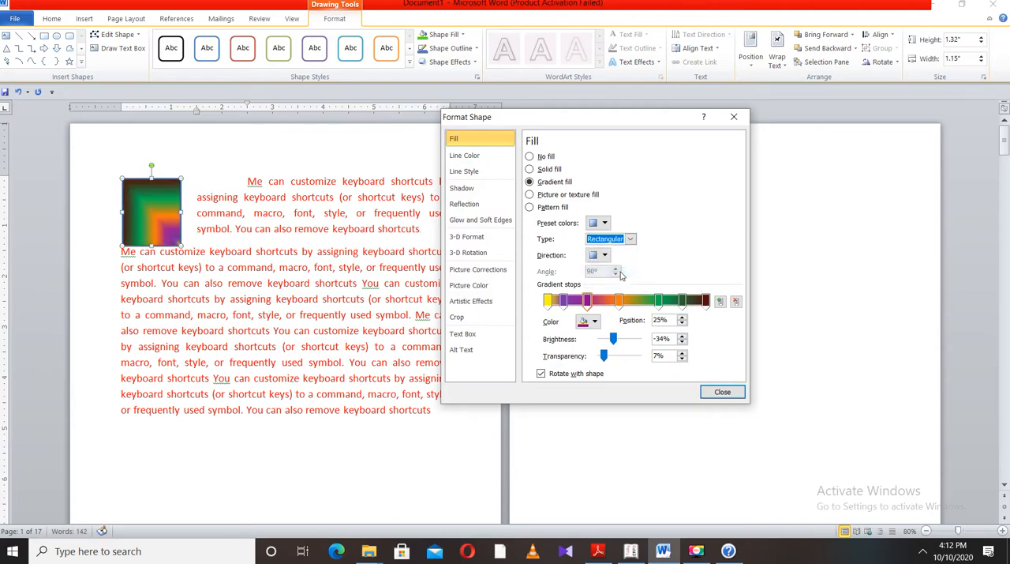
{"action": "left_click", "coordinate": [599, 255]}
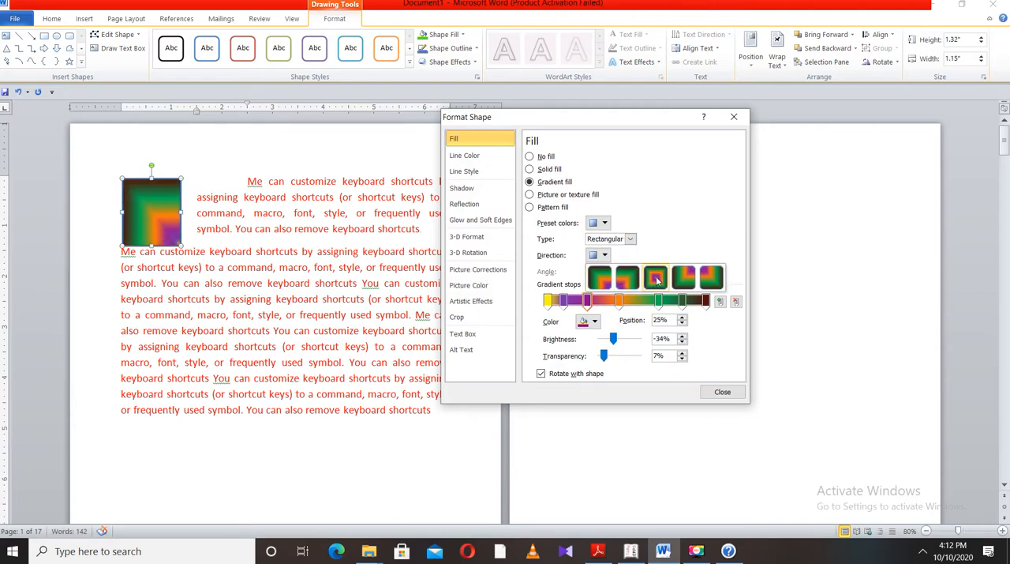
{"action": "left_click", "coordinate": [655, 278]}
{"action": "left_click", "coordinate": [605, 255]}
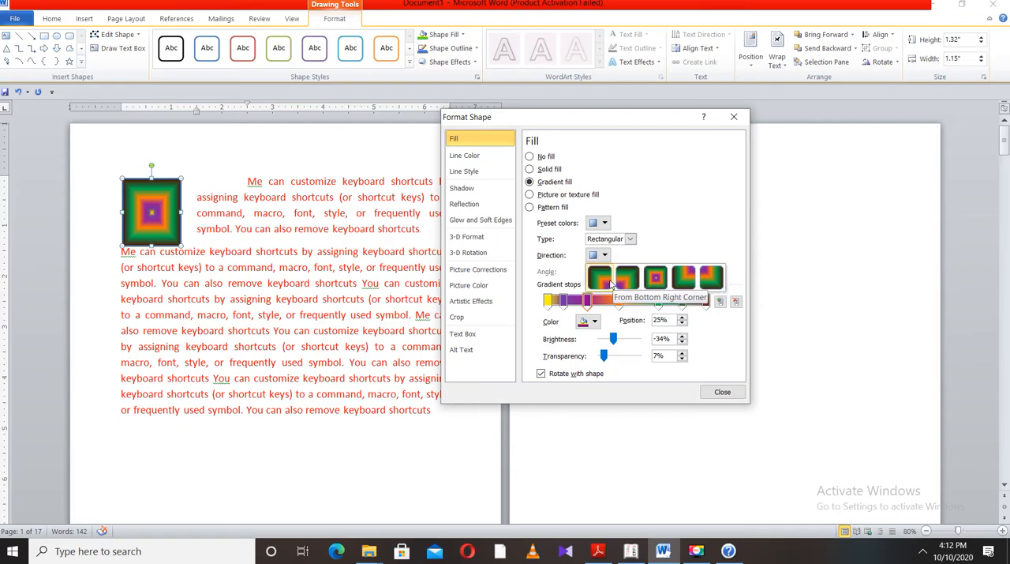
{"action": "left_click", "coordinate": [610, 282]}
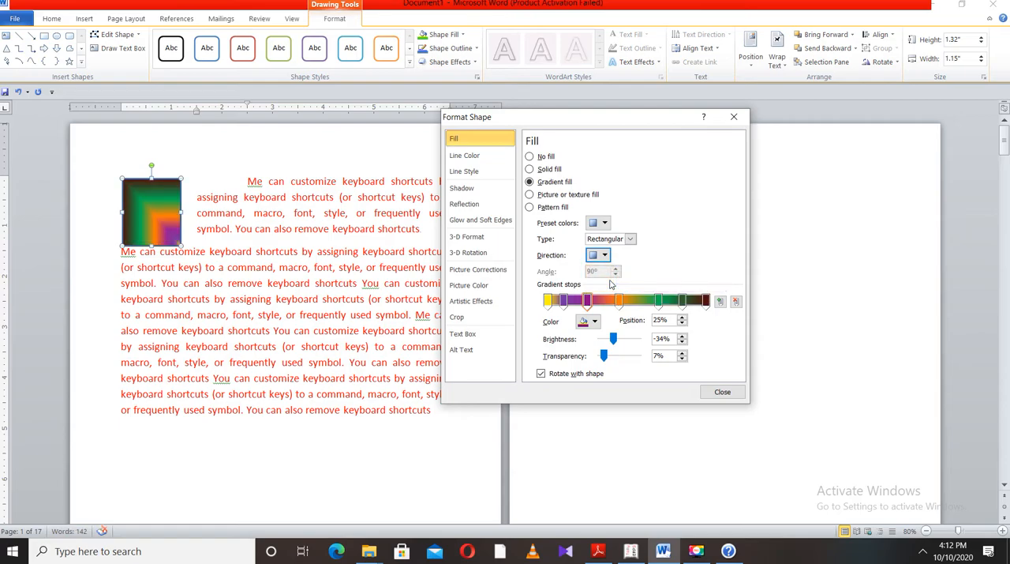
Switch the rectangle to a picture or texture fill, trying the water droplets texture before applying white marble
{"action": "left_click", "coordinate": [537, 195]}
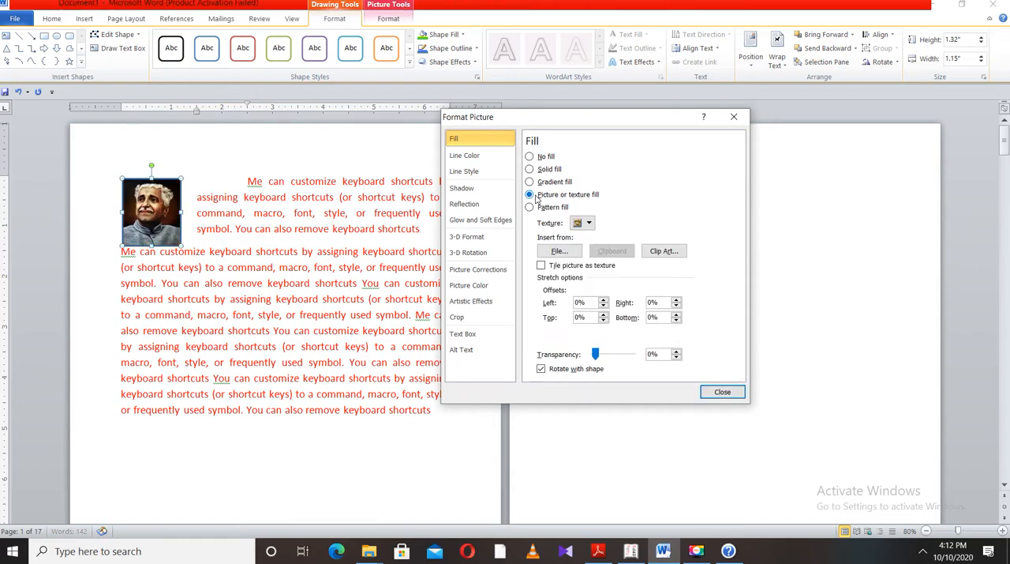
{"action": "left_click", "coordinate": [590, 225]}
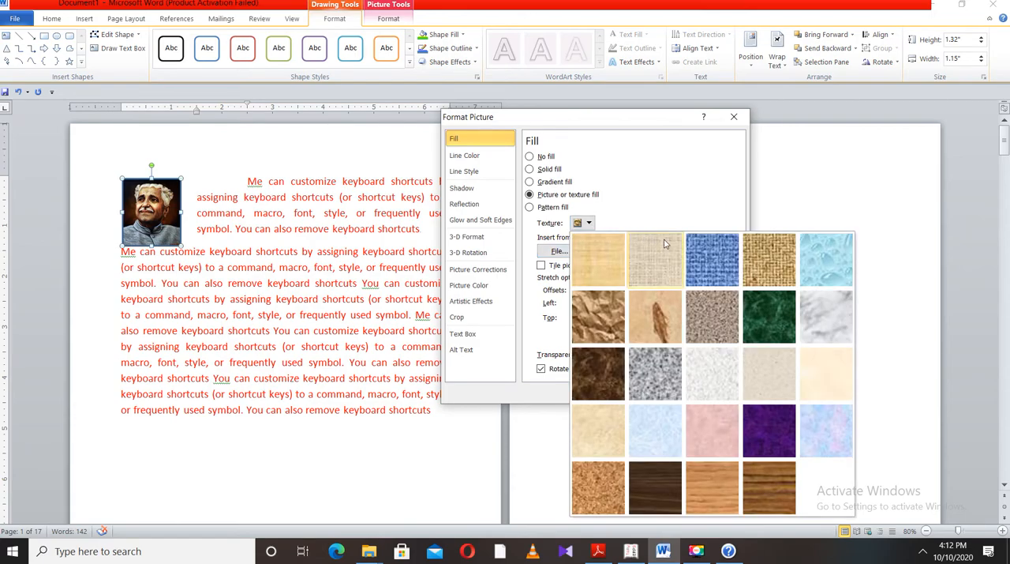
{"action": "left_click", "coordinate": [832, 260]}
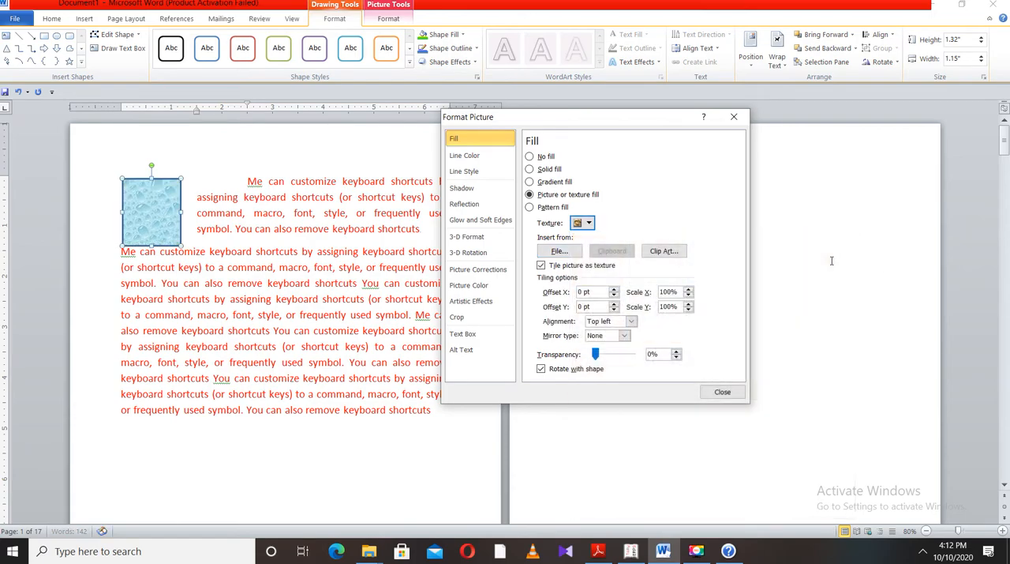
{"action": "left_click", "coordinate": [589, 224]}
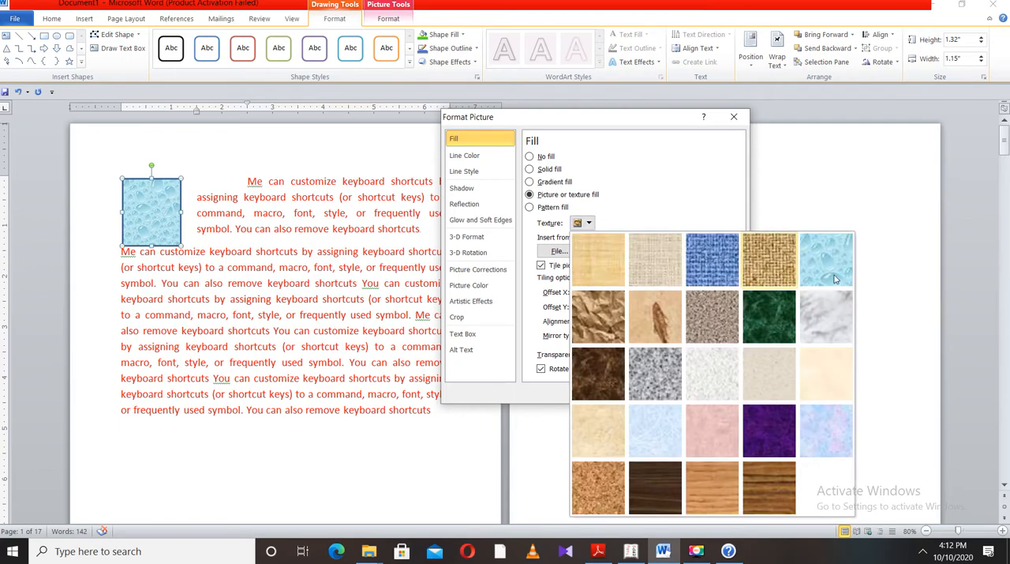
{"action": "left_click", "coordinate": [819, 327]}
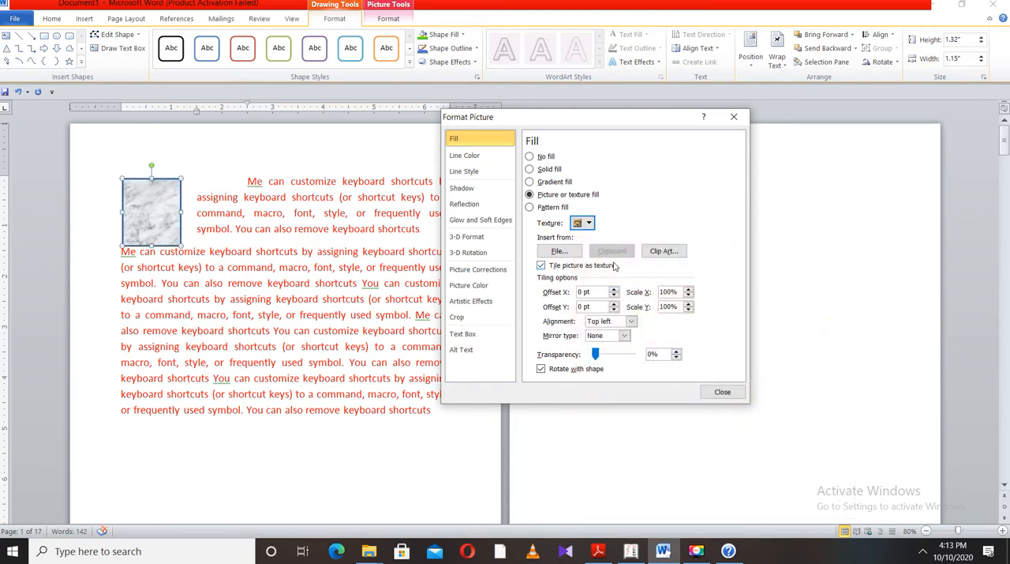
Fill the rectangle with the clip art picture of the church, and replace it with the water droplets texture
{"action": "left_click", "coordinate": [656, 251]}
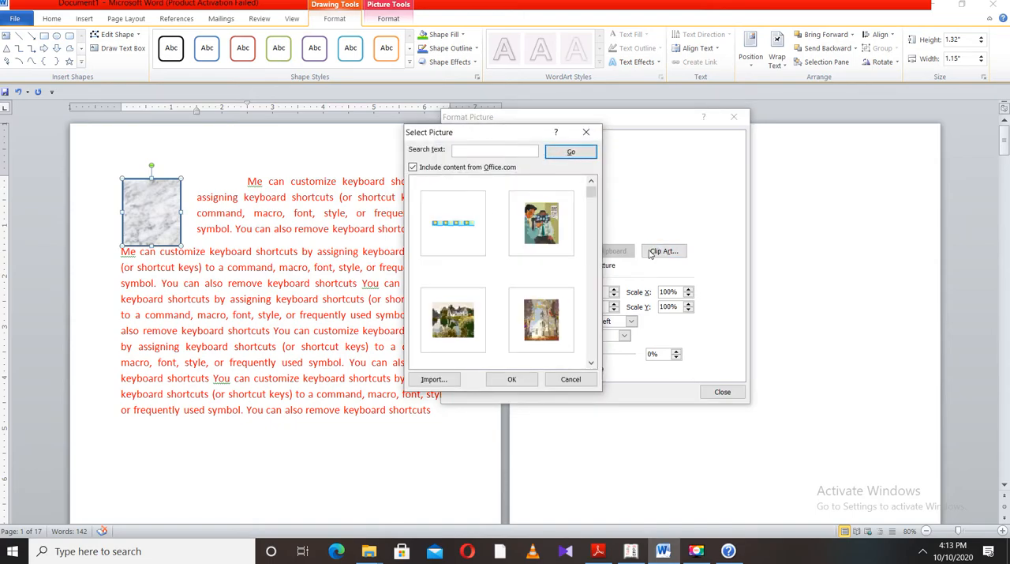
{"action": "left_click", "coordinate": [541, 340]}
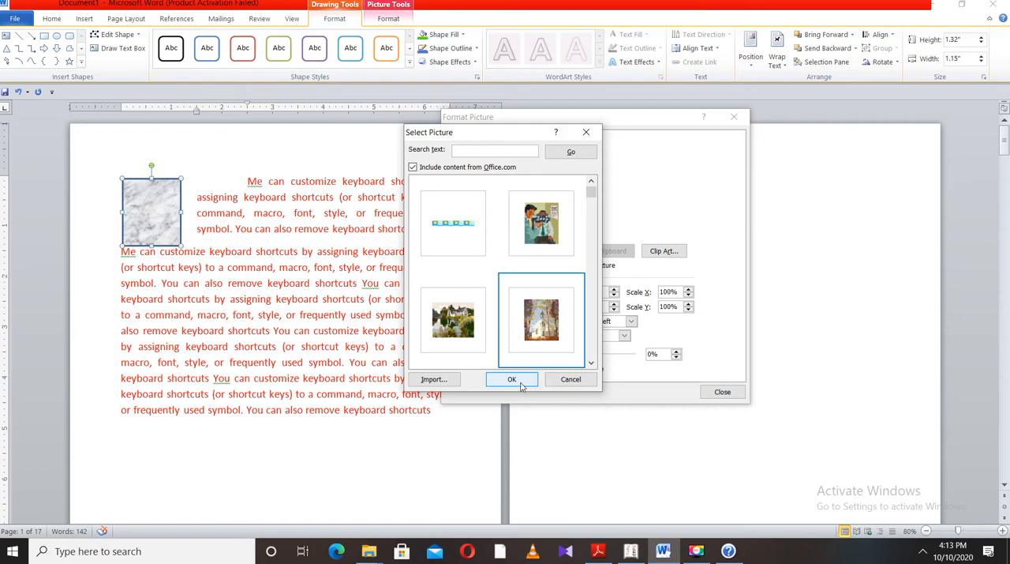
{"action": "left_click", "coordinate": [512, 380]}
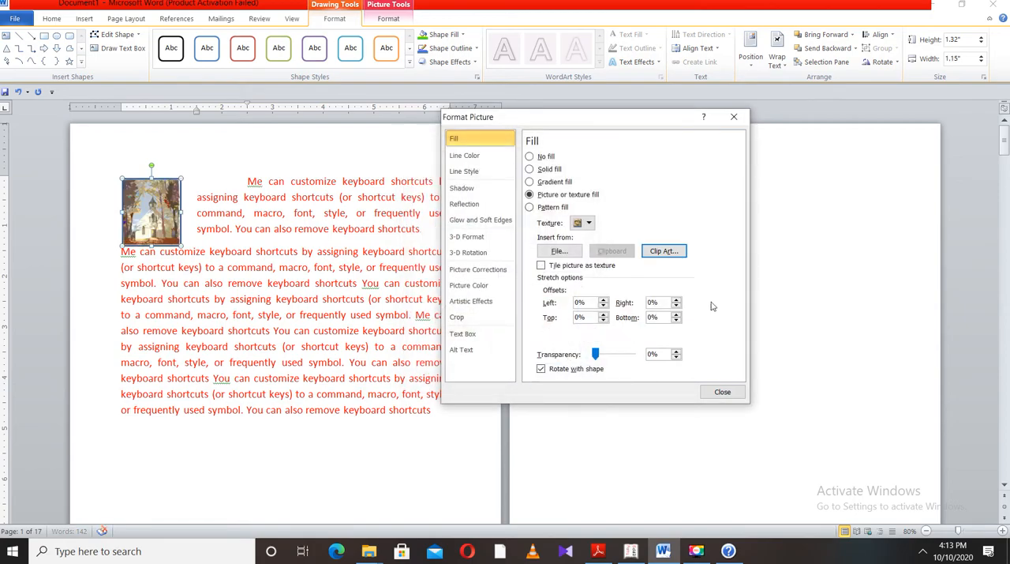
{"action": "left_click", "coordinate": [588, 225]}
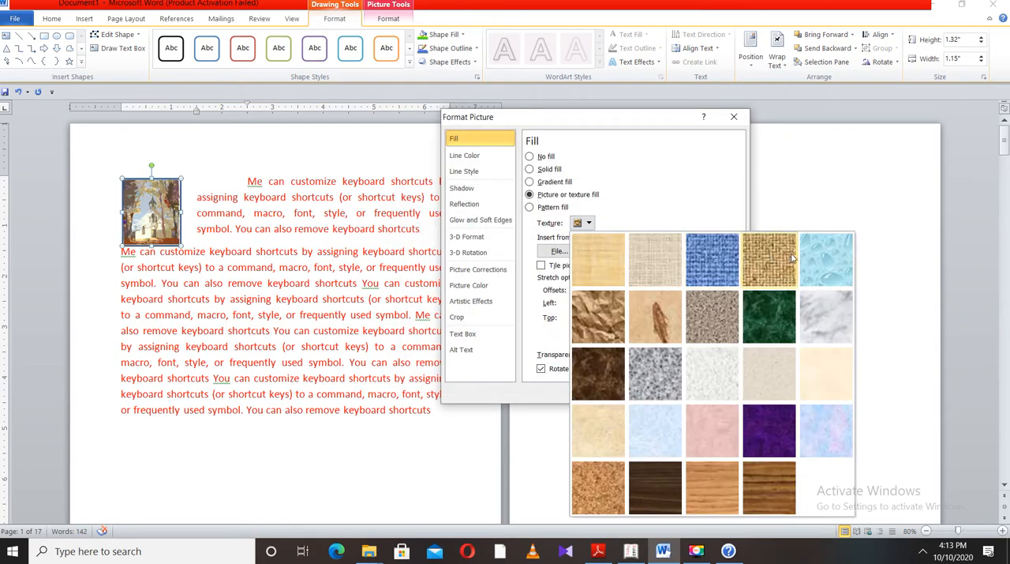
{"action": "left_click", "coordinate": [826, 260]}
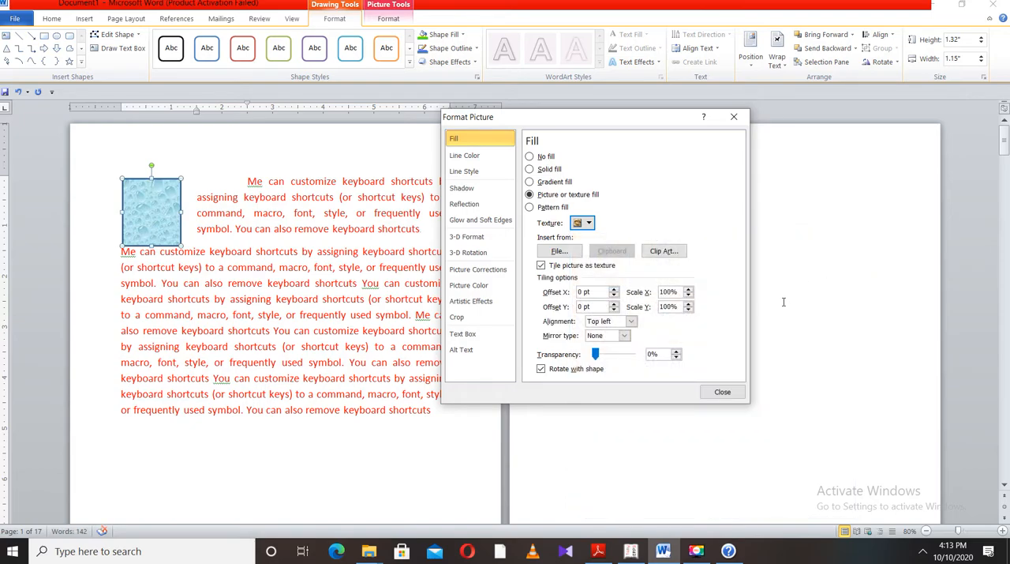
Switch the rectangle to a pattern fill, trying several patterns before choosing the Wave pattern
{"action": "left_click", "coordinate": [530, 207]}
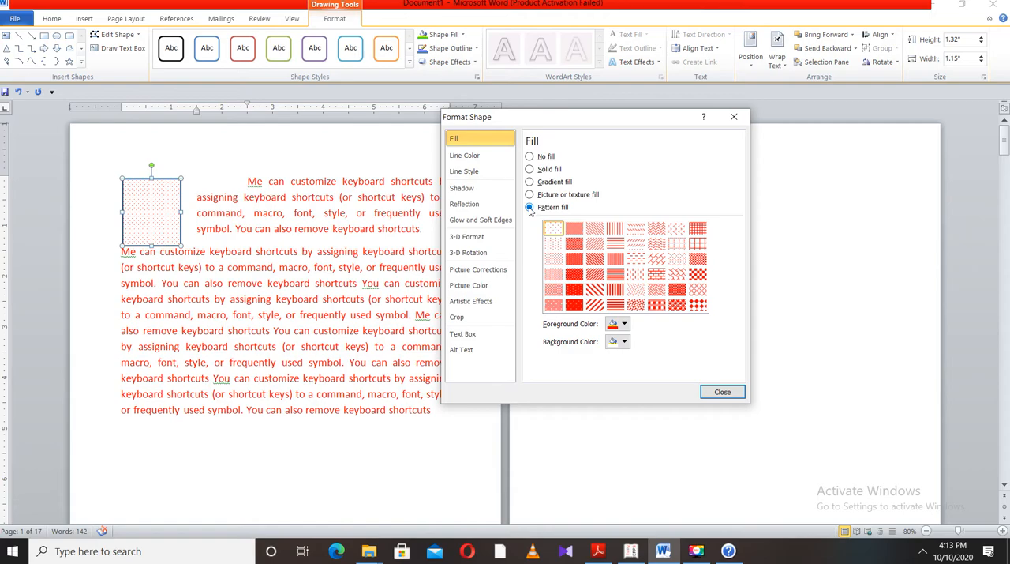
{"action": "left_click", "coordinate": [595, 230]}
{"action": "left_click", "coordinate": [615, 228]}
{"action": "left_click", "coordinate": [635, 228]}
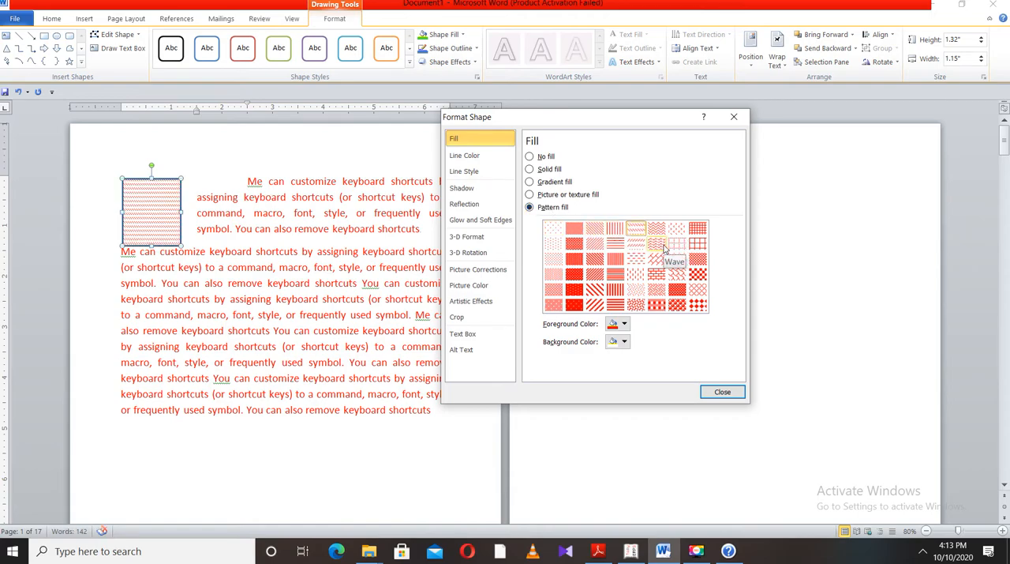
{"action": "left_click", "coordinate": [661, 245]}
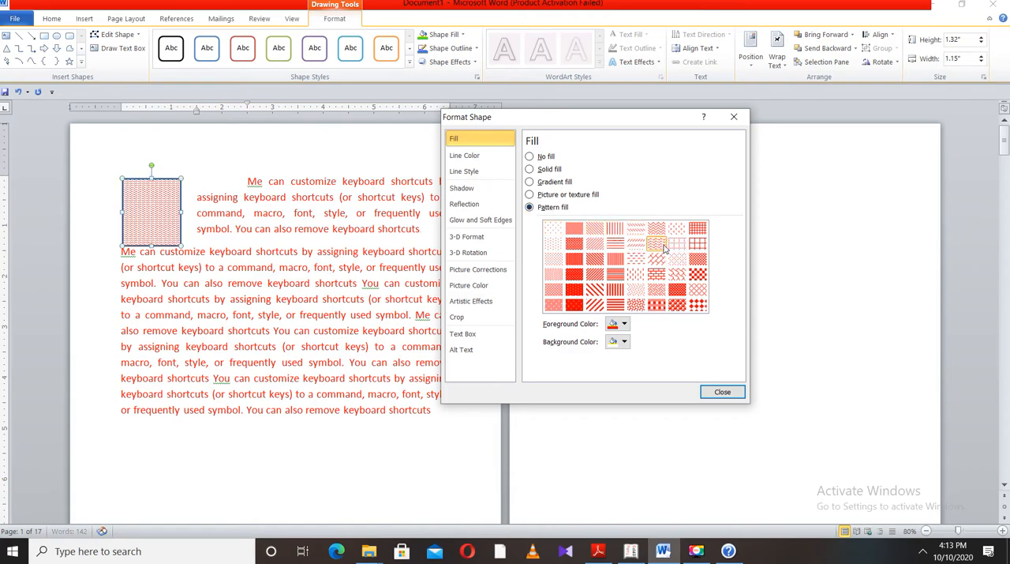
Set the pattern's foreground to yellow and background to red, and switch the rectangle to a solid fill
{"action": "left_click", "coordinate": [626, 325]}
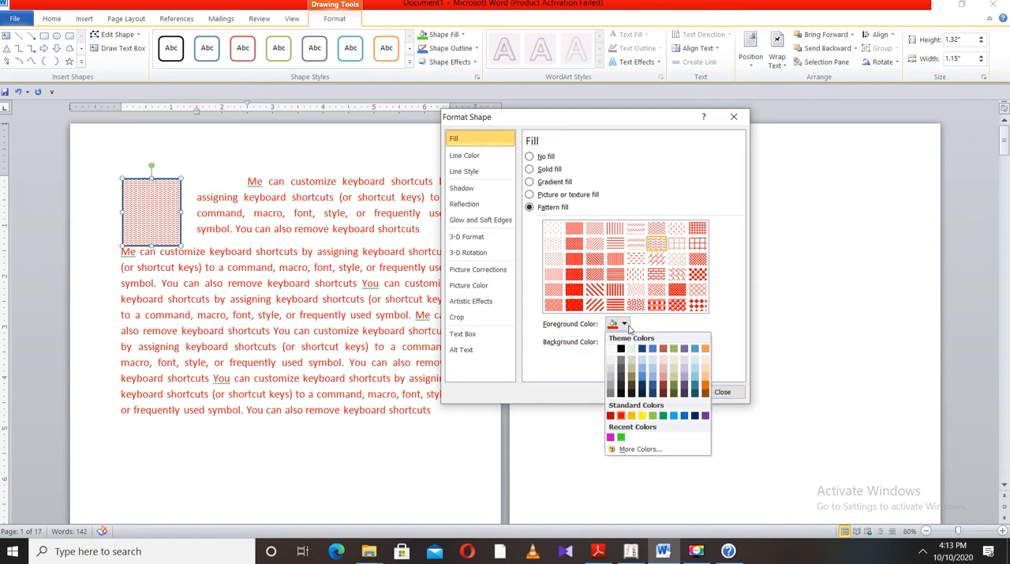
{"action": "left_click", "coordinate": [642, 416]}
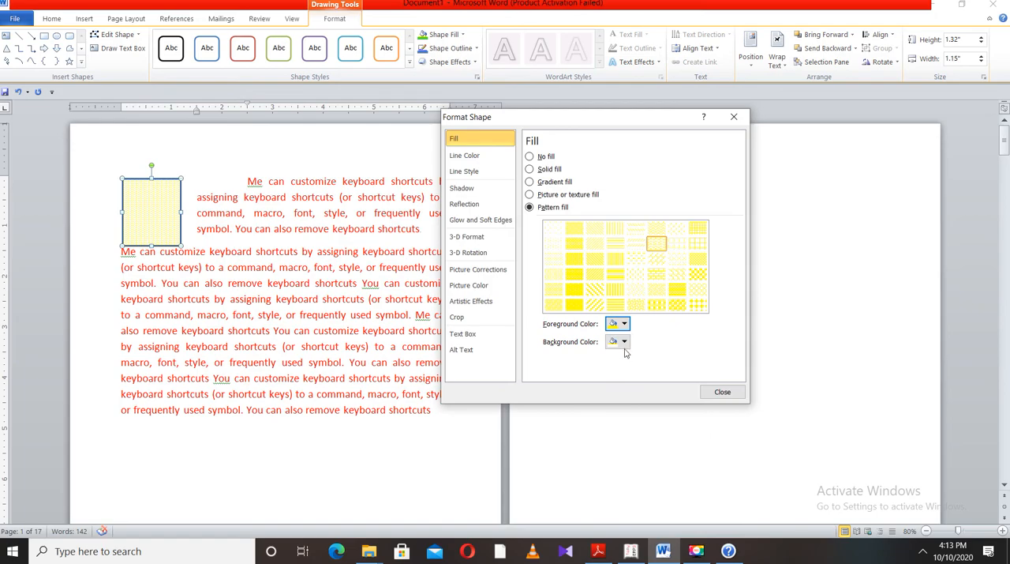
{"action": "left_click", "coordinate": [623, 341]}
{"action": "left_click", "coordinate": [621, 433]}
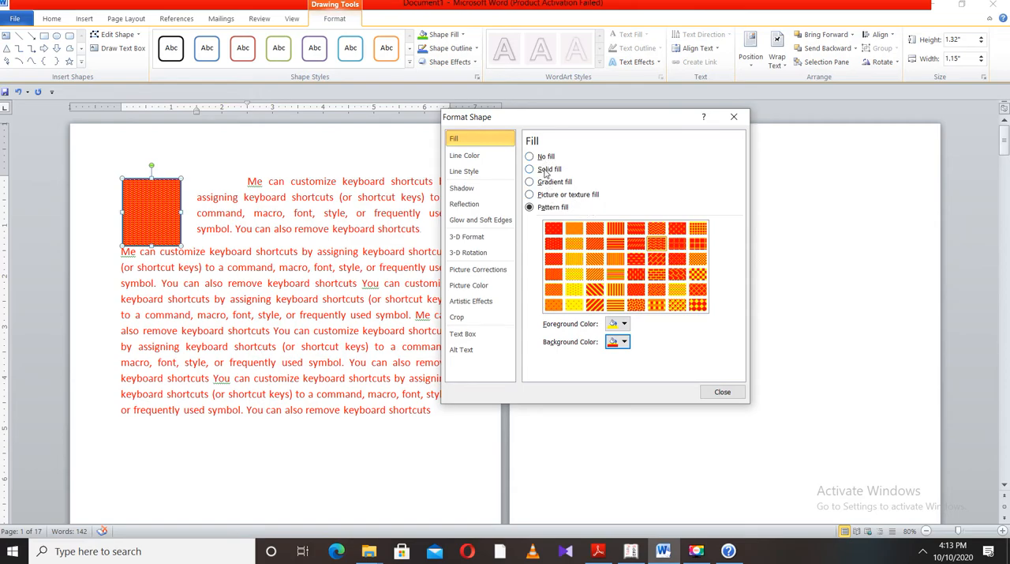
{"action": "left_click", "coordinate": [544, 169]}
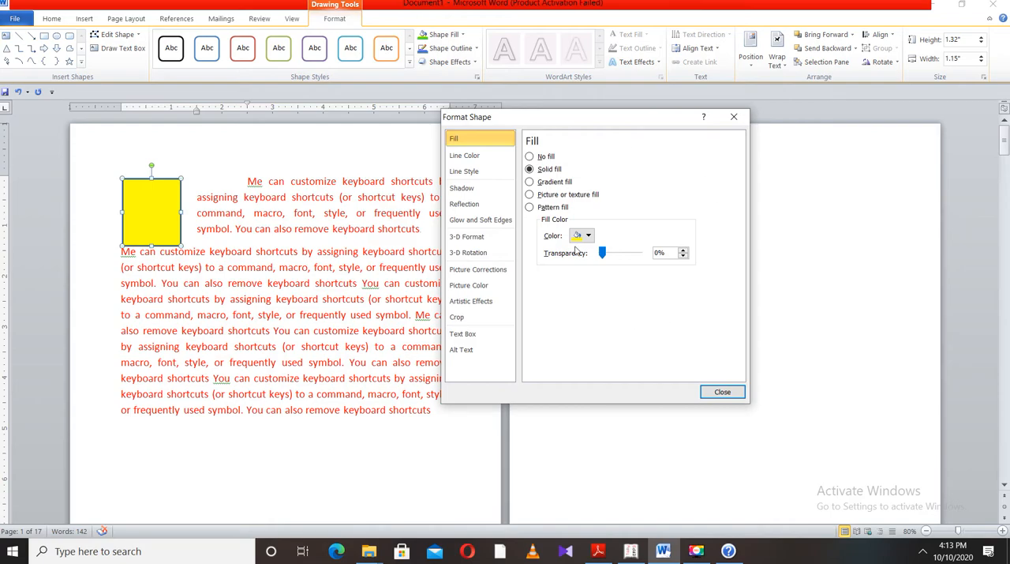
Give the rectangle a solid black outline with 7% transparency
{"action": "left_click", "coordinate": [474, 158]}
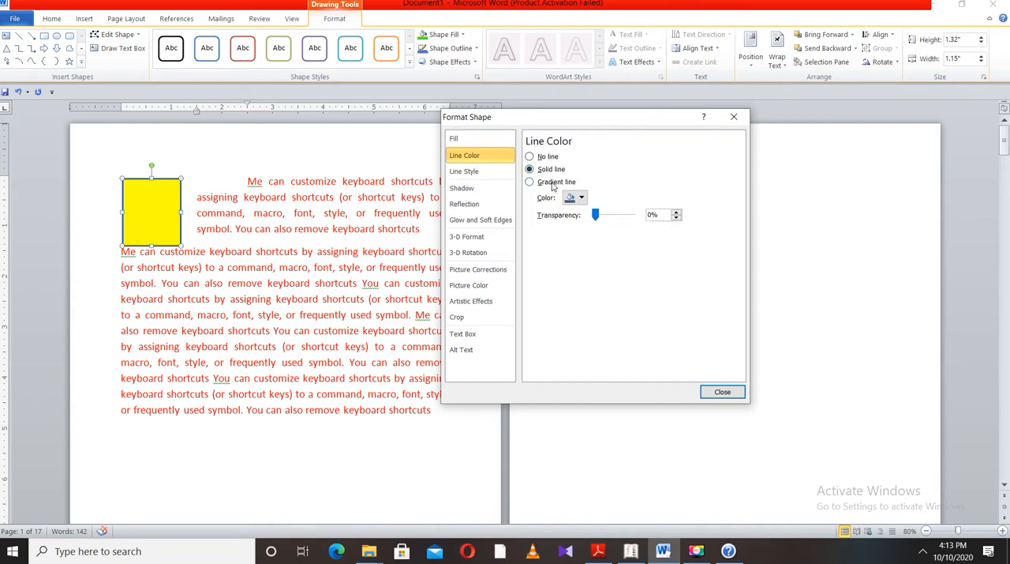
{"action": "left_click", "coordinate": [553, 184]}
{"action": "left_click", "coordinate": [551, 170]}
{"action": "left_click", "coordinate": [581, 198]}
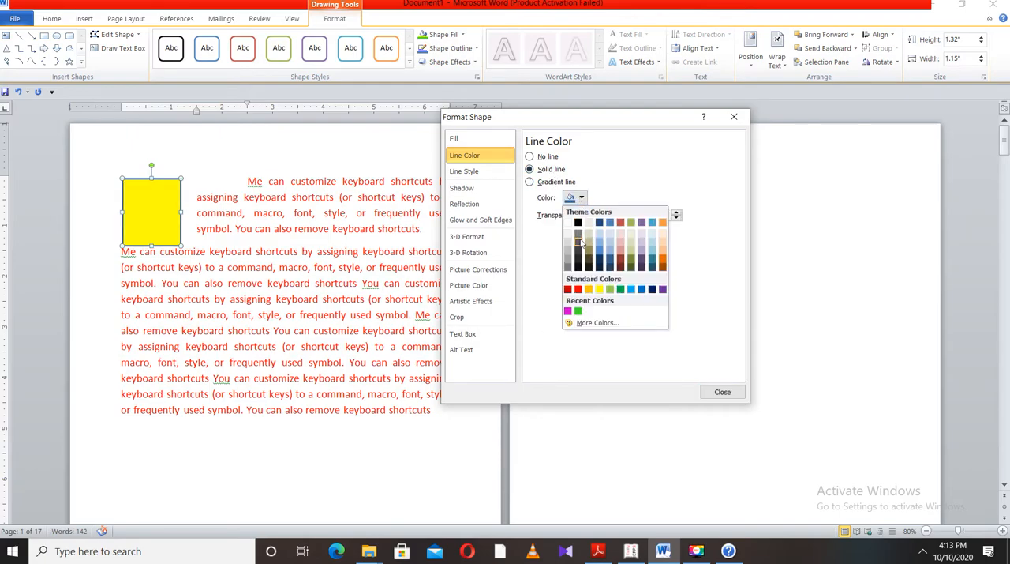
{"action": "left_click", "coordinate": [577, 224]}
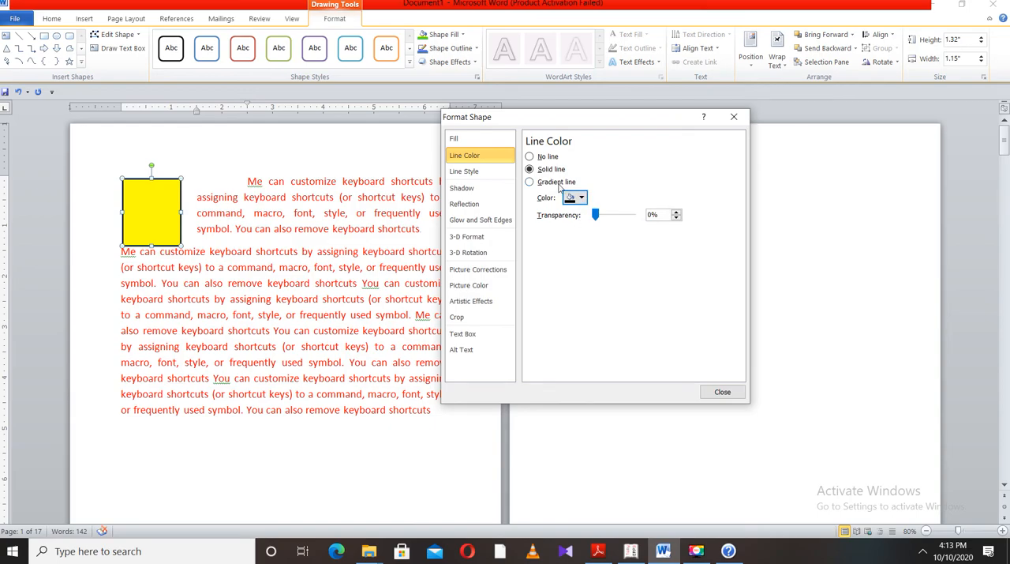
{"action": "mouse_move", "coordinate": [596, 215]}
{"action": "left_mouse_down"}
{"action": "mouse_move", "coordinate": [637, 222]}
{"action": "mouse_move", "coordinate": [599, 226]}
{"action": "left_mouse_up"}
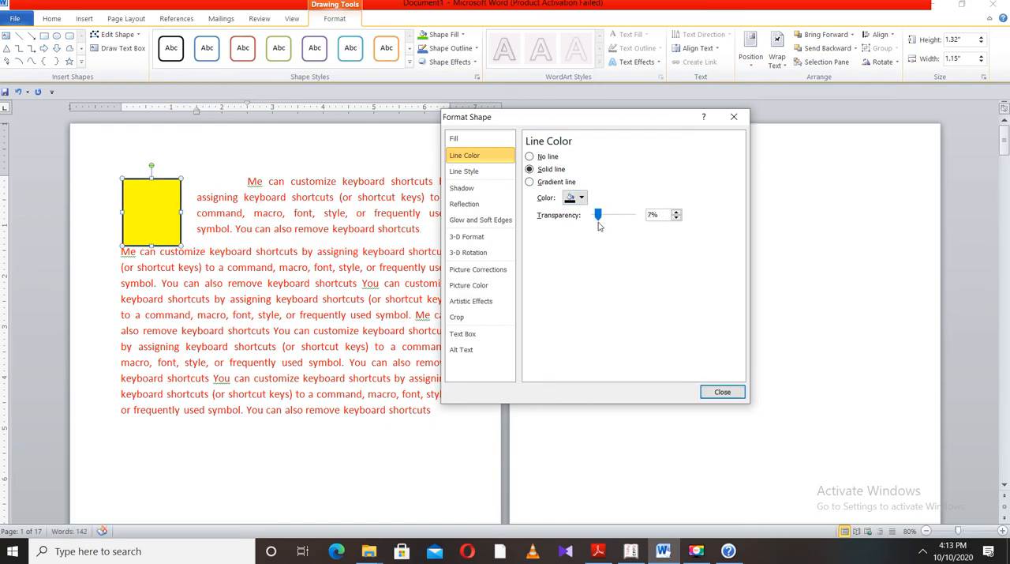
Increase the rectangle's outline width to 5.25 pt
{"action": "left_click", "coordinate": [476, 175]}
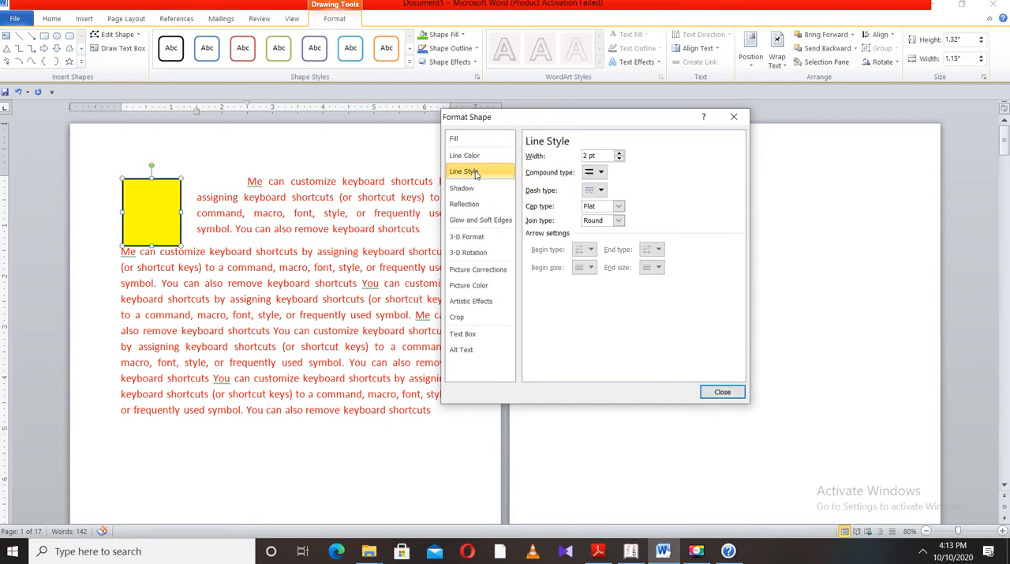
{"action": "left_click", "coordinate": [620, 153]}
{"action": "left_click", "coordinate": [620, 154]}
{"action": "left_click", "coordinate": [621, 153]}
{"action": "left_click", "coordinate": [621, 153]}
{"action": "left_click", "coordinate": [621, 153]}
{"action": "left_click", "coordinate": [620, 153]}
{"action": "left_click", "coordinate": [621, 153]}
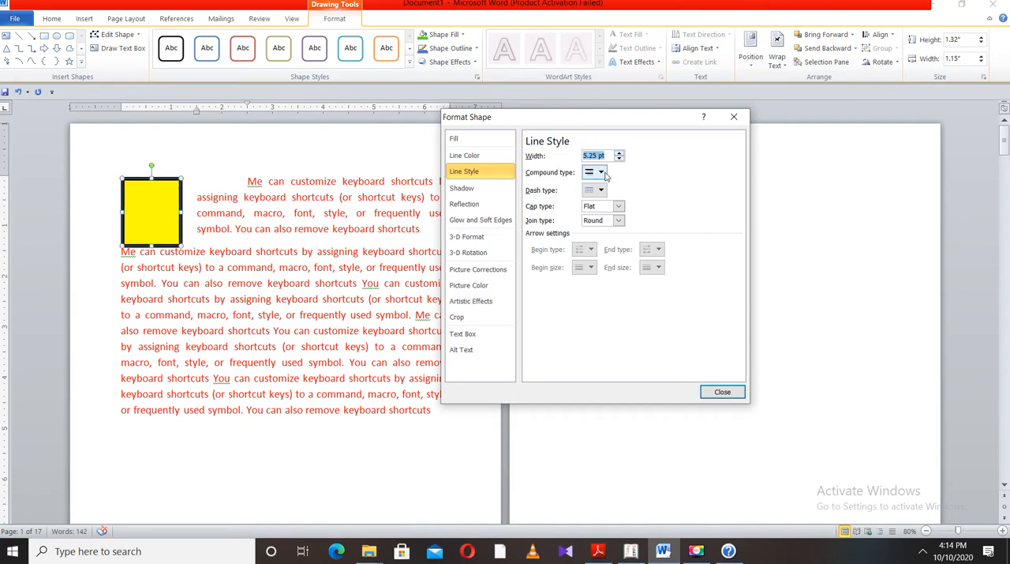
Change the outline's compound type, trying the double line before choosing Thin Thick
{"action": "left_click", "coordinate": [601, 172]}
{"action": "left_click", "coordinate": [605, 200]}
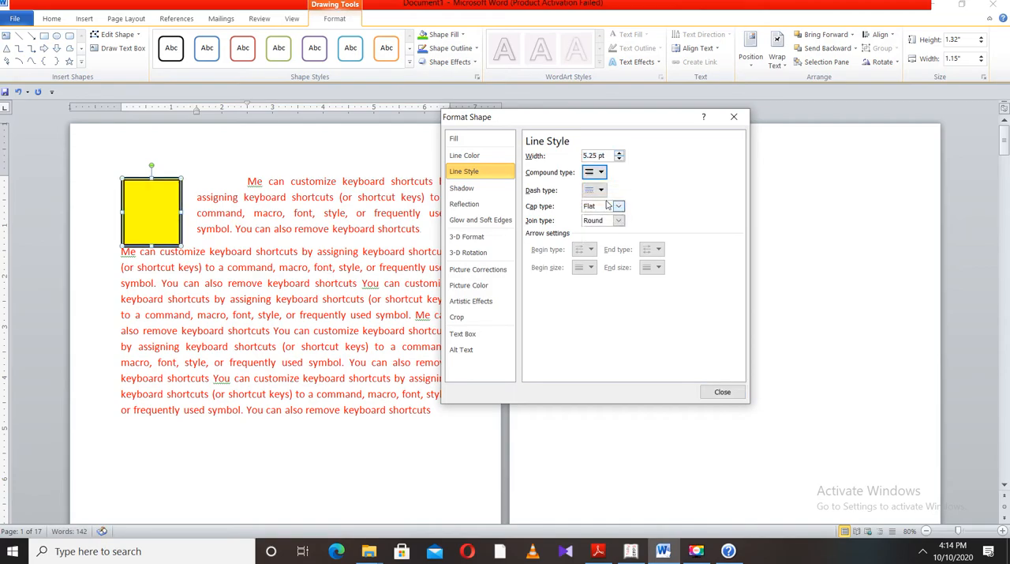
{"action": "left_click", "coordinate": [604, 173]}
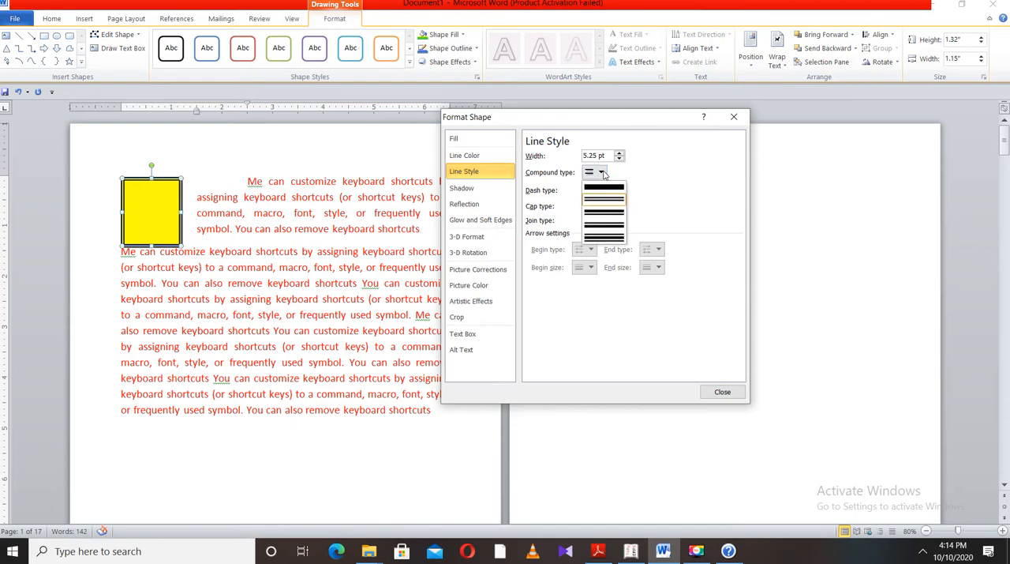
{"action": "left_click", "coordinate": [616, 229]}
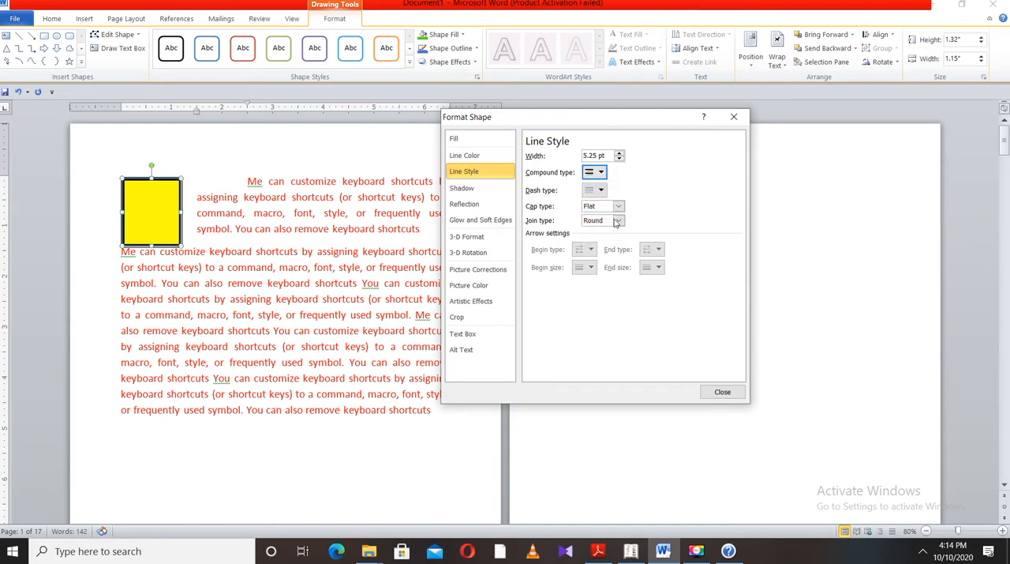
Apply a dotted dash type to the rectangle's outline and set its join type to Miter
{"action": "left_click", "coordinate": [600, 190]}
{"action": "left_click", "coordinate": [610, 219]}
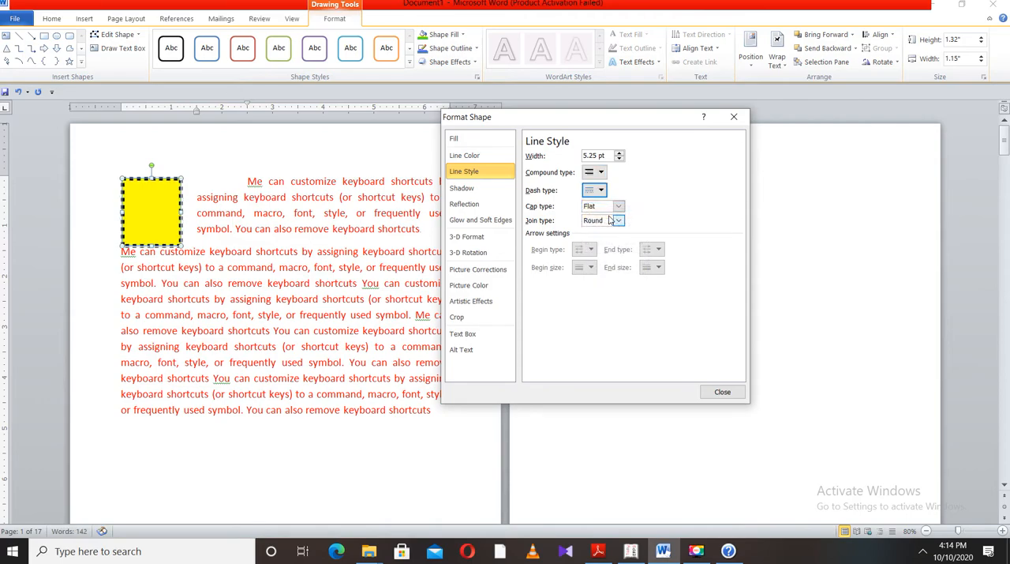
{"action": "left_click", "coordinate": [619, 222]}
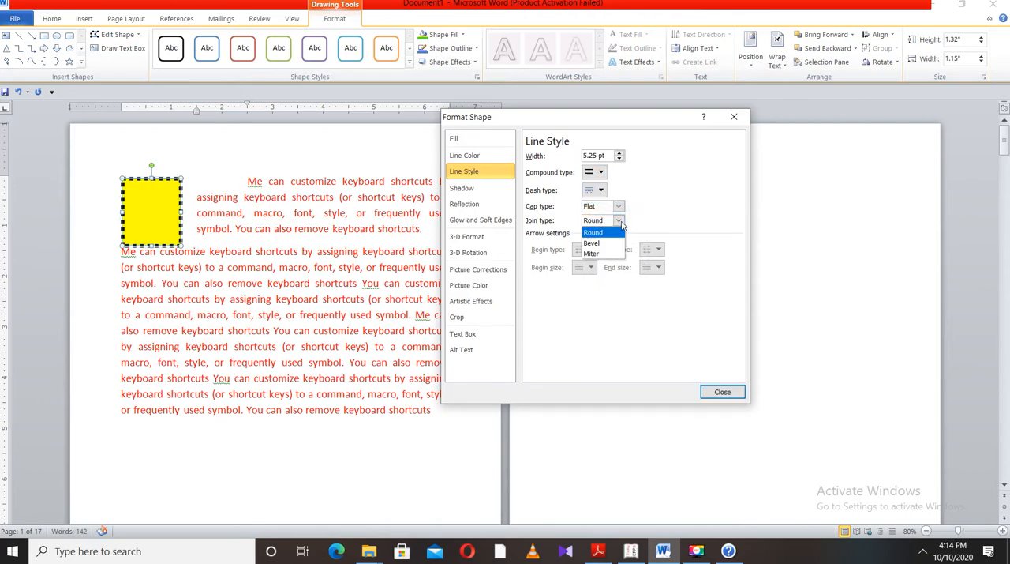
{"action": "left_click", "coordinate": [593, 254]}
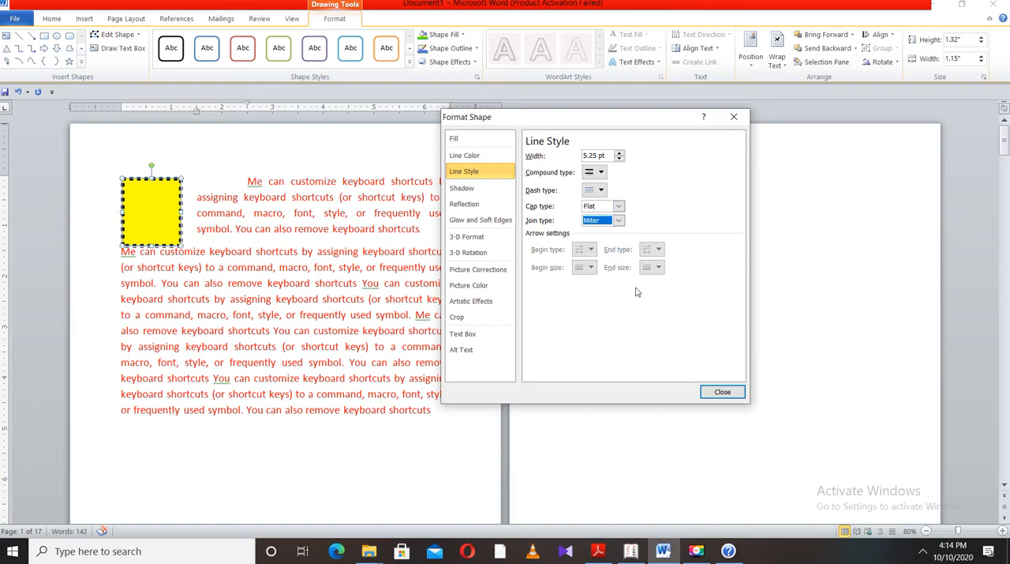
Add a shadow with 0% transparency to the rectangle, trying black before setting its color to red
{"action": "left_click", "coordinate": [472, 193]}
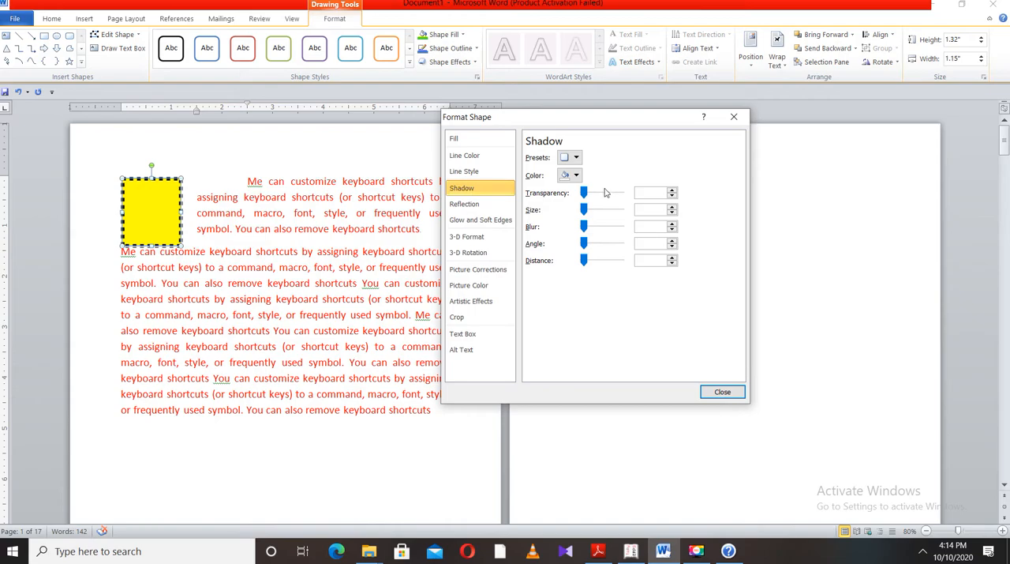
{"action": "mouse_move", "coordinate": [584, 192]}
{"action": "left_mouse_down"}
{"action": "mouse_move", "coordinate": [606, 201]}
{"action": "mouse_move", "coordinate": [578, 207]}
{"action": "left_mouse_up"}
{"action": "left_click", "coordinate": [577, 176]}
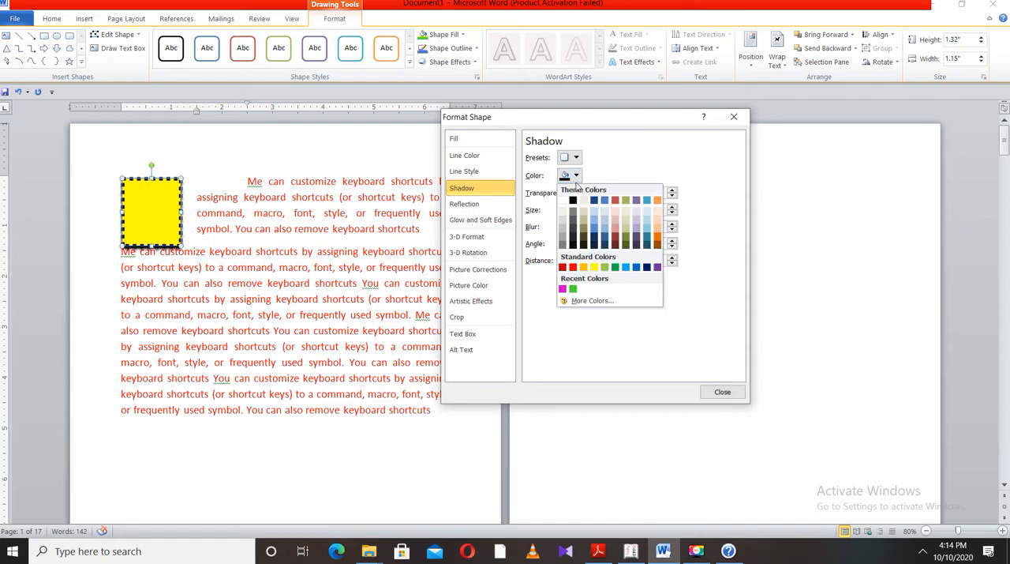
{"action": "left_click", "coordinate": [573, 200]}
{"action": "left_click", "coordinate": [575, 175]}
{"action": "left_click", "coordinate": [573, 267]}
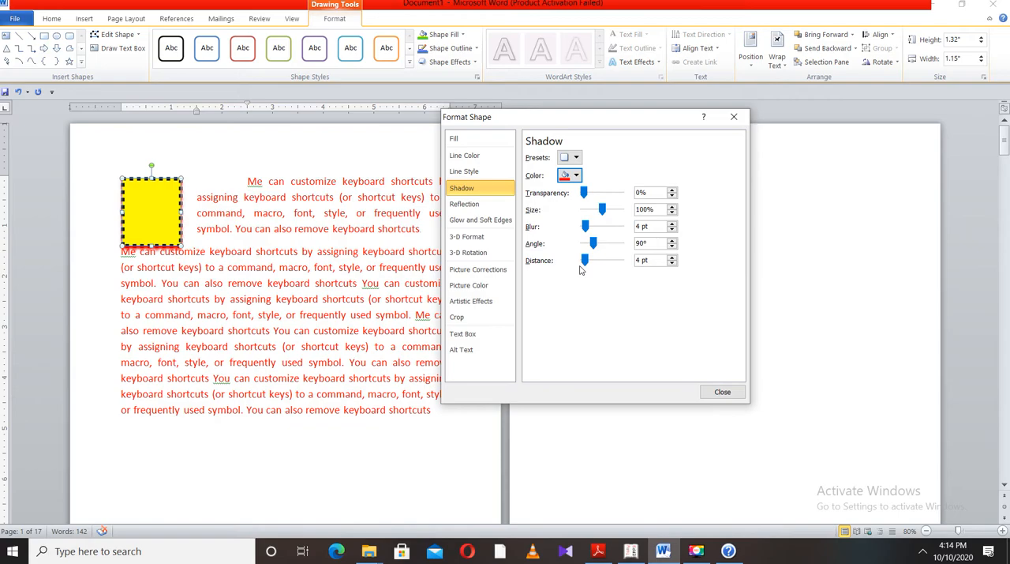
Apply the perspective shadow preset cast below the rectangle, adjusting it to 9% transparency, 95% size, 9 pt blur, 0° angle and 37 pt distance
{"action": "left_click", "coordinate": [575, 157]}
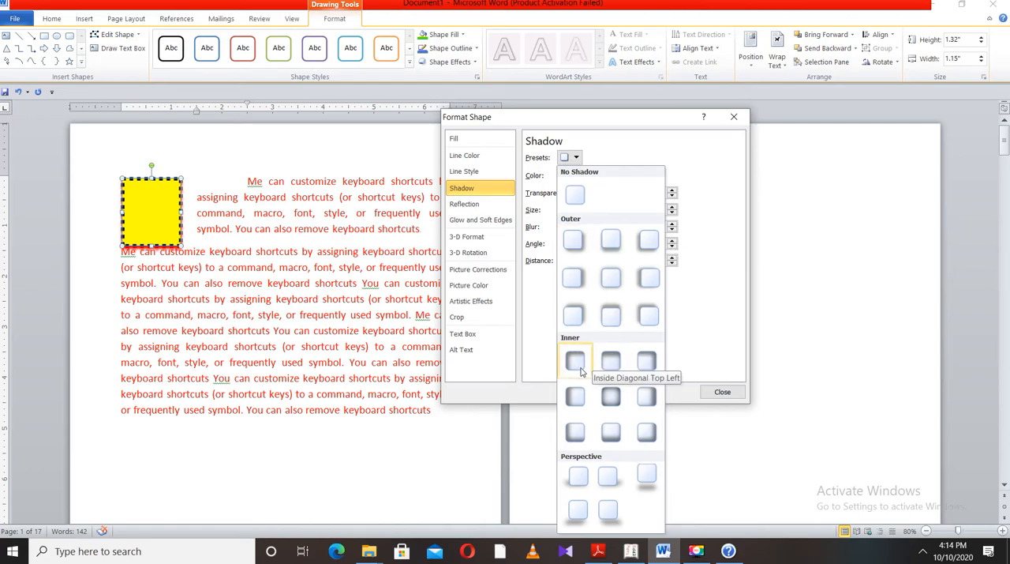
{"action": "left_click", "coordinate": [647, 476]}
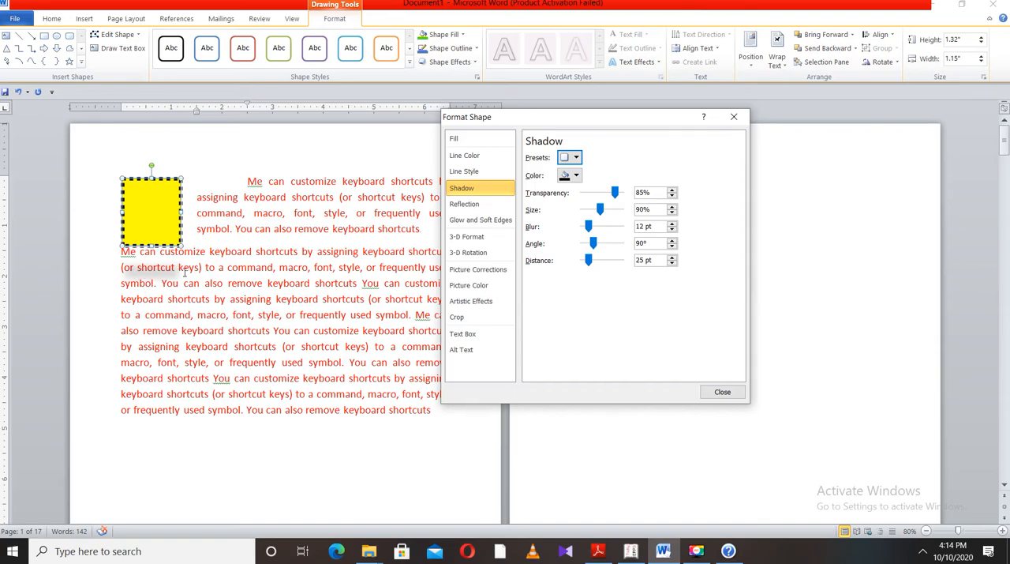
{"action": "left_click_drag", "start_coordinate": [613, 192], "coordinate": [609, 194]}
{"action": "left_click_drag", "start_coordinate": [596, 194], "coordinate": [604, 261]}
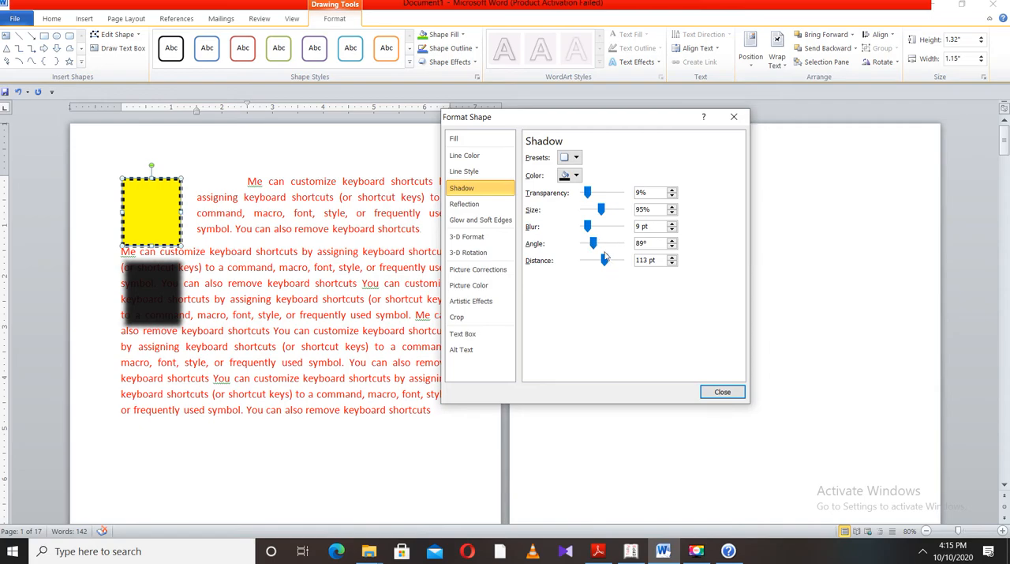
{"action": "left_click_drag", "start_coordinate": [594, 245], "coordinate": [591, 265]}
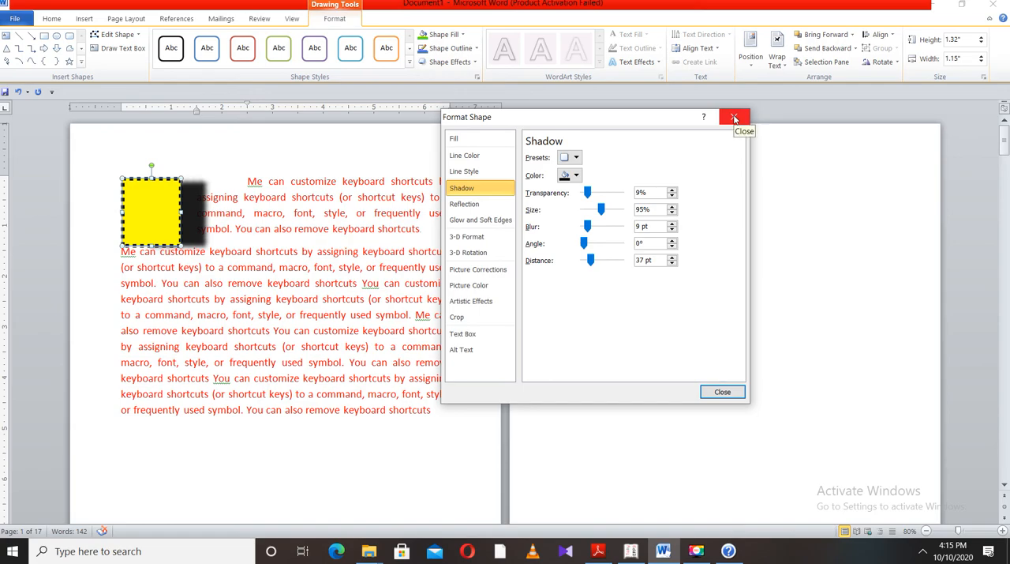
{"action": "left_click", "coordinate": [934, 9]}
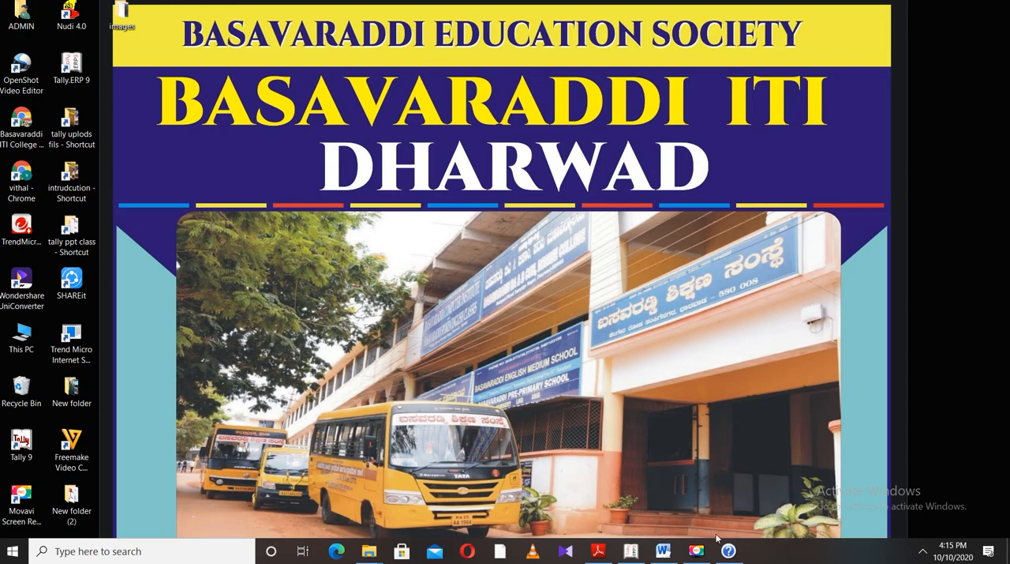
{"action": "left_click", "coordinate": [698, 549]}
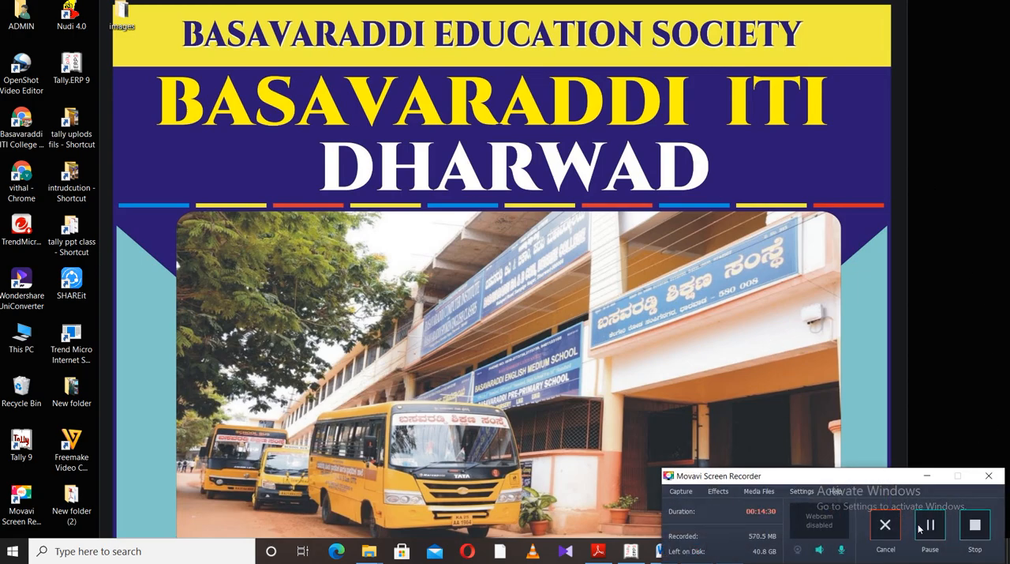